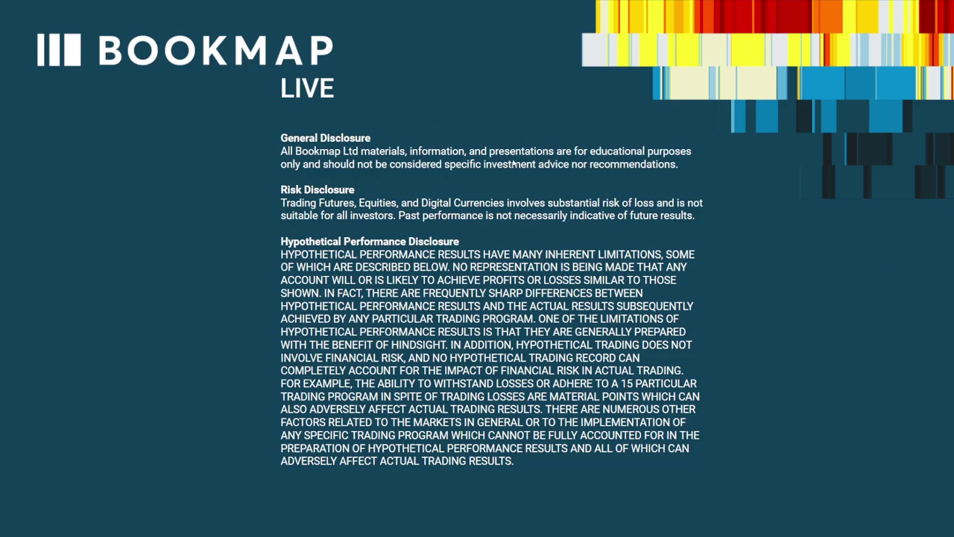
# End the slide show, switch to Bookmap and show the ESH2 heatmap for the hours since 07:30
pyautogui.click(504, 89)
pyautogui.press('Escape')
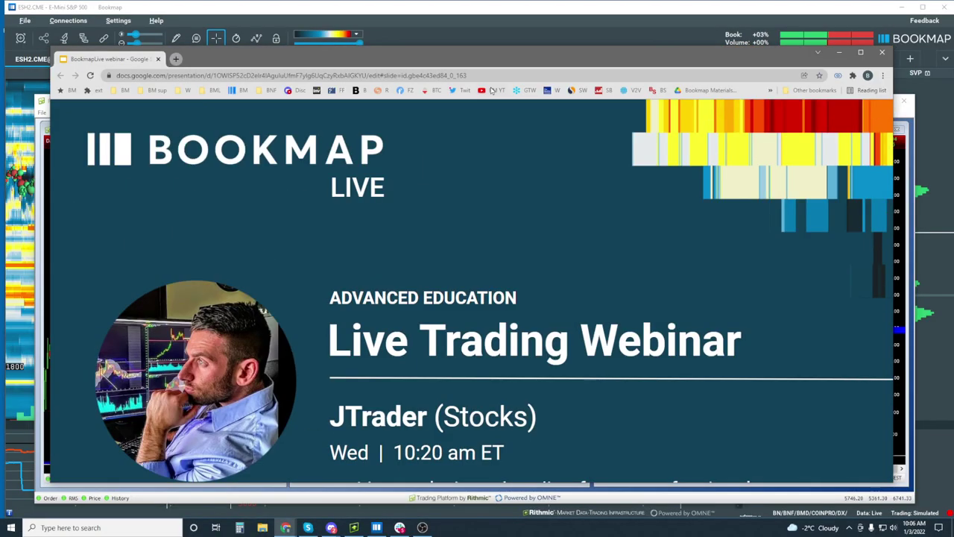
pyautogui.moveTo(462, 45); pyautogui.dragTo(477, 39)
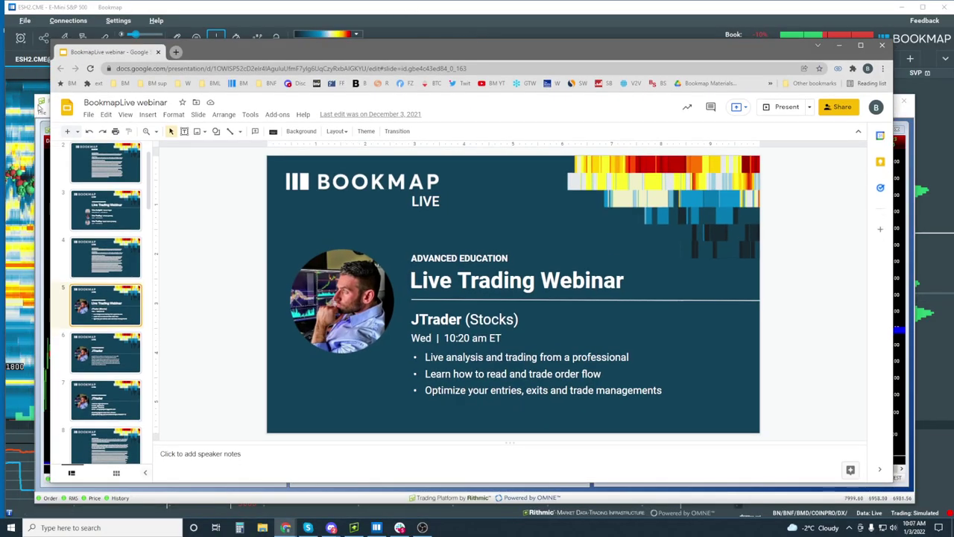
pyautogui.click(106, 6)
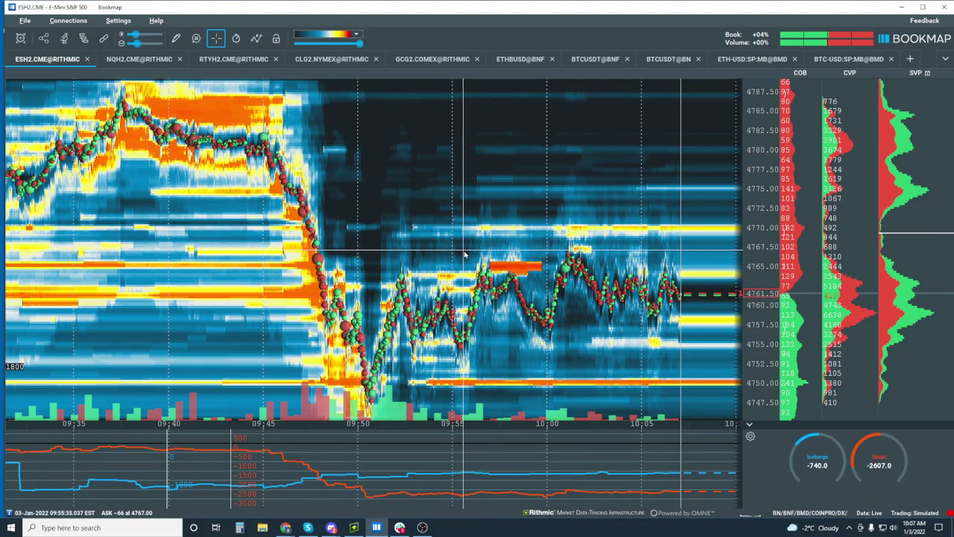
pyautogui.scroll(-5, 451, 257)
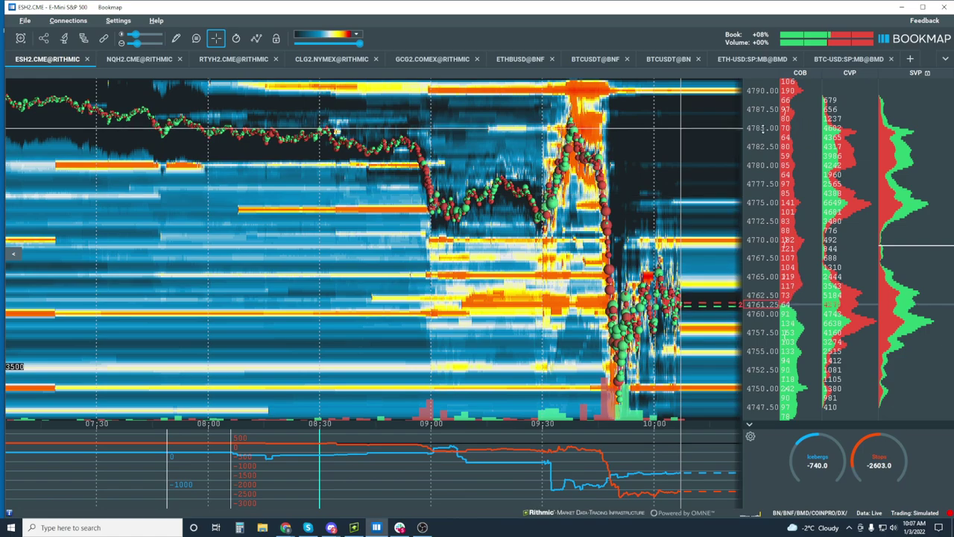
pyautogui.scroll(-2, 764, 146)
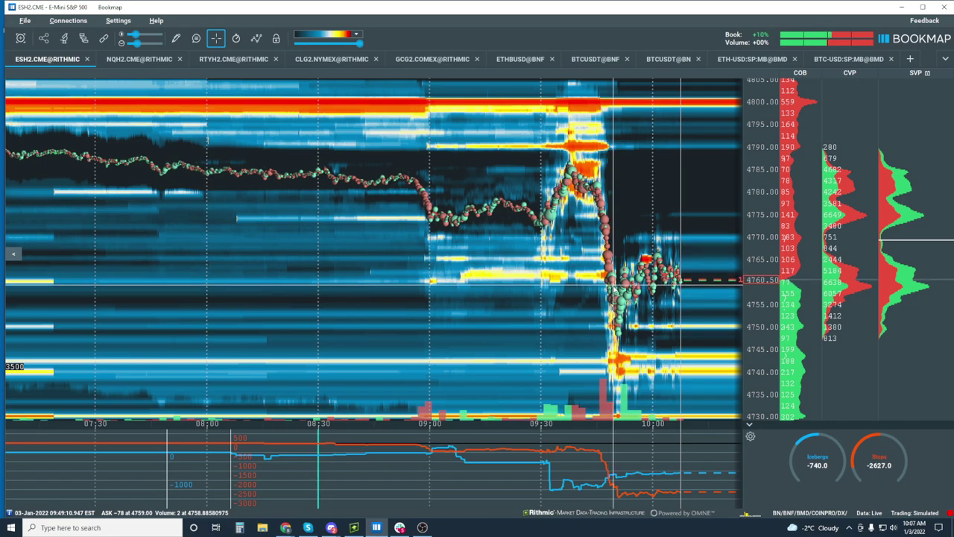
# Open the NQH2 chart, dismiss the HIRO module error and examine its heatmap since 07:30
pyautogui.click(123, 59)
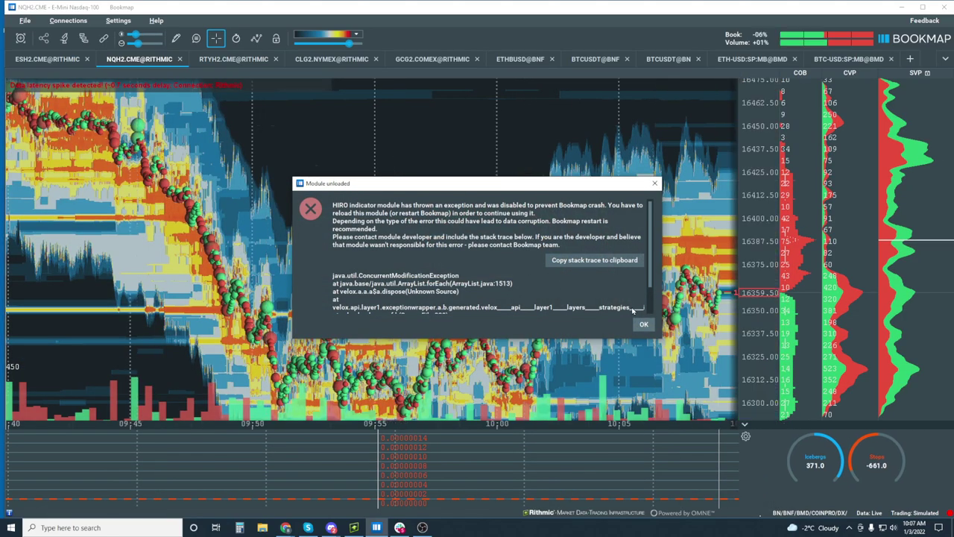
pyautogui.click(643, 324)
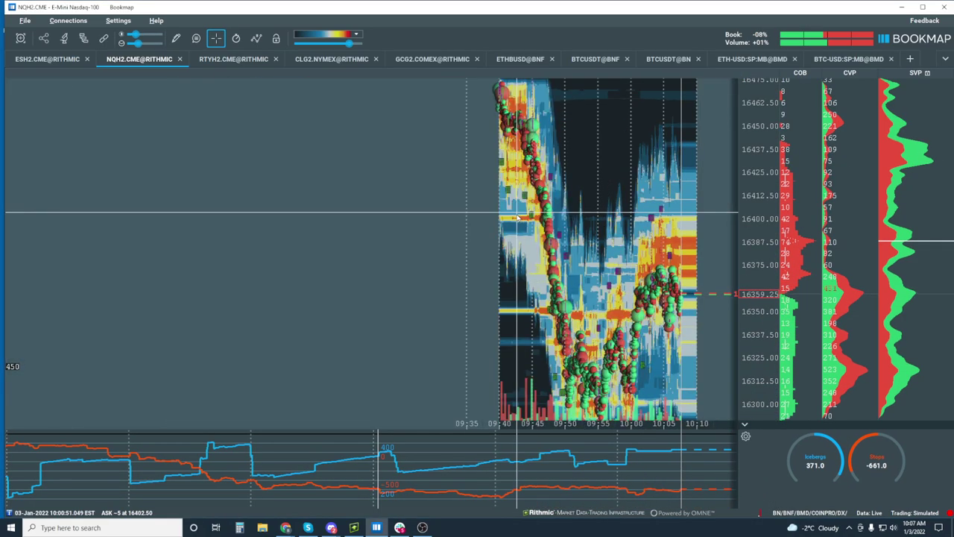
pyautogui.scroll(-3, 516, 217)
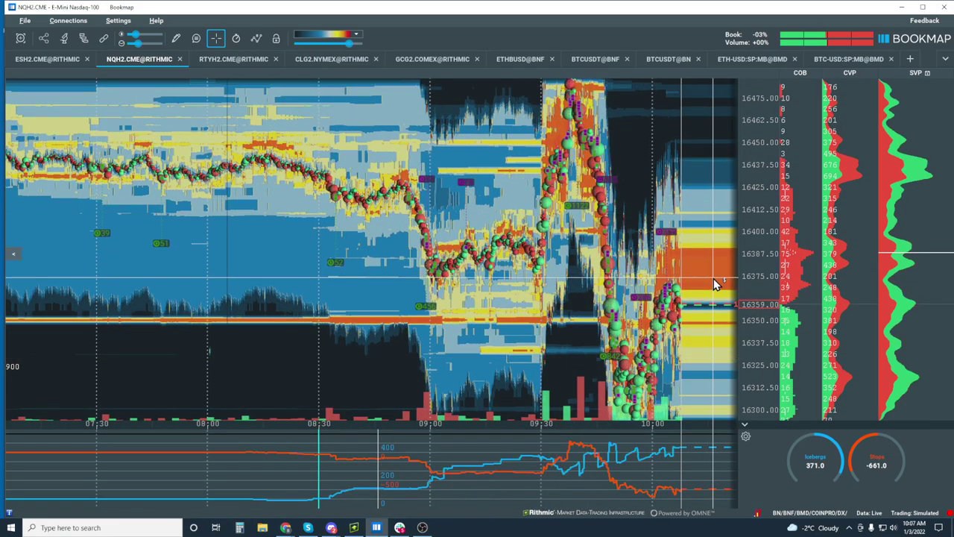
# Return to the ESH2 chart and examine the liquidity levels between about 4700 and 4837.50
pyautogui.click(75, 59)
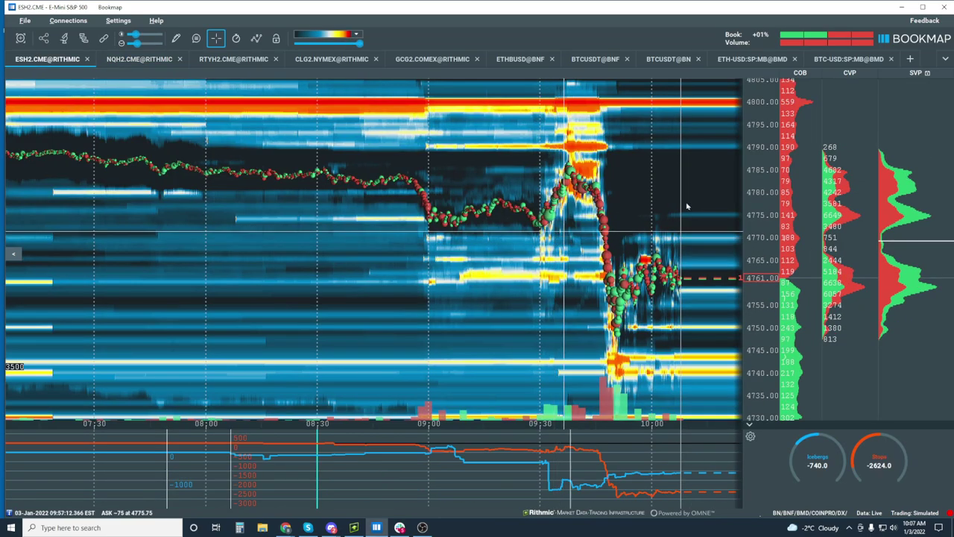
pyautogui.scroll(-3, 769, 158)
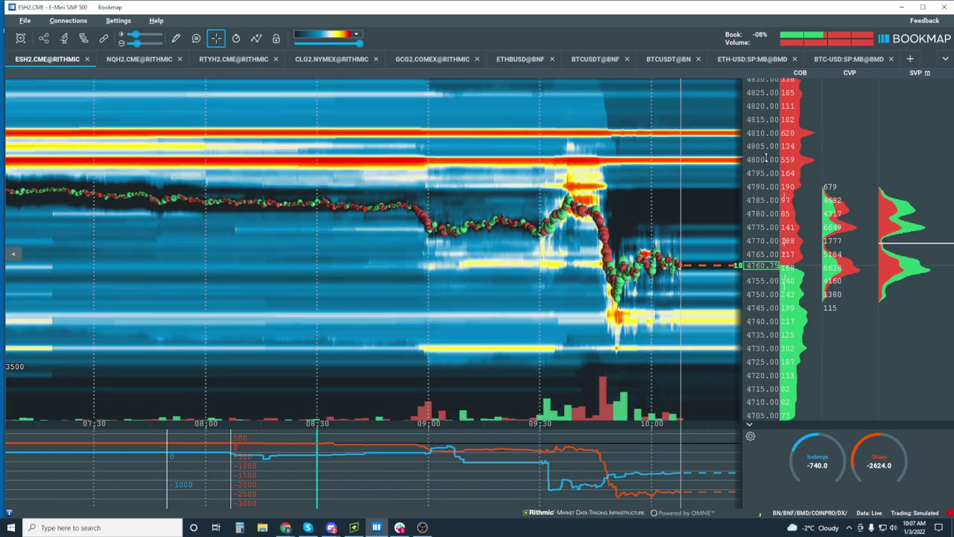
pyautogui.scroll(2, 763, 152)
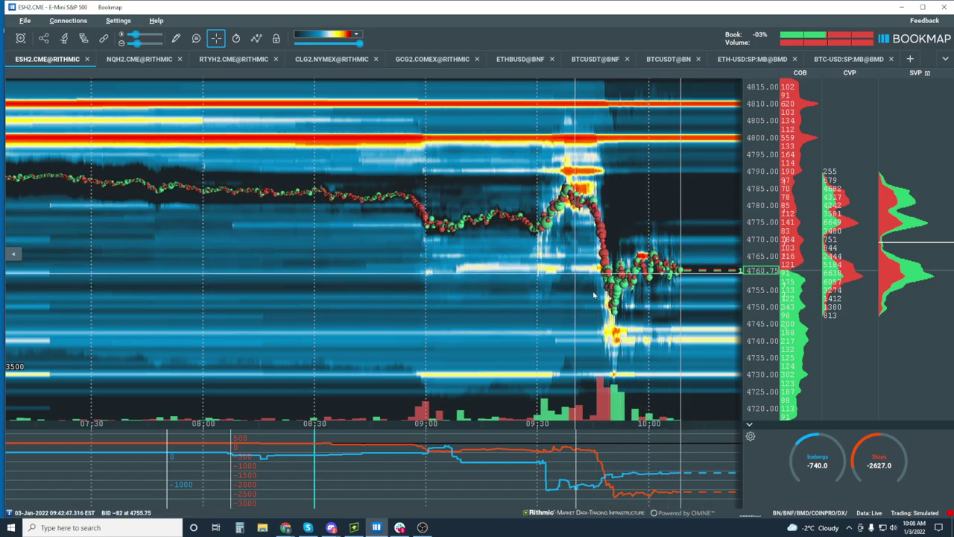
pyautogui.scroll(-3, 760, 170)
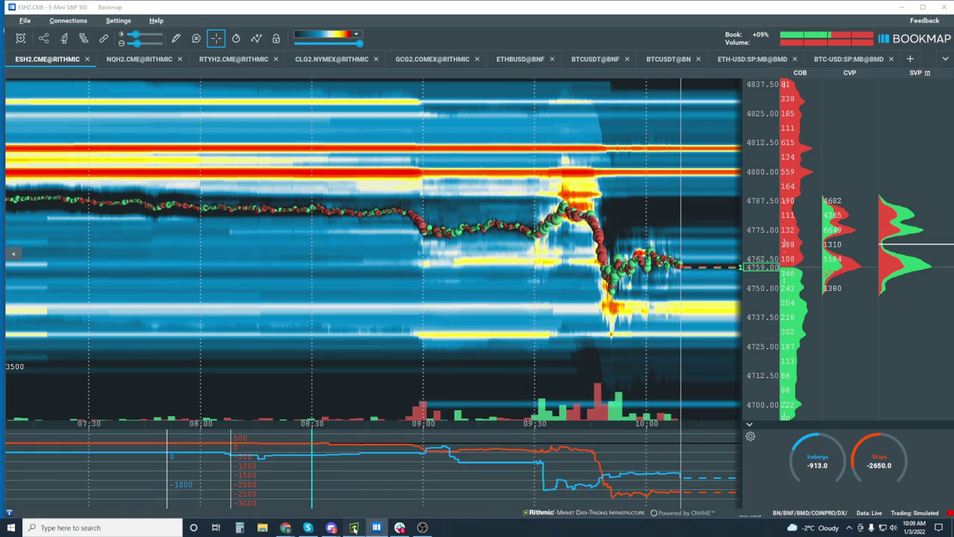
# Switch to Rithmic Trader Pro and inspect the late-December low on the ESH2 daily chart with the crosshair
pyautogui.click(353, 528)
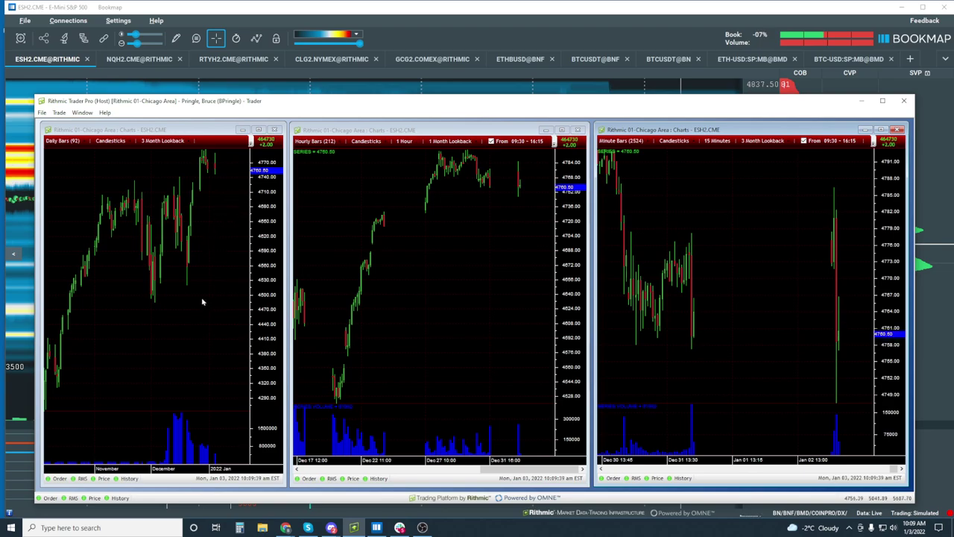
pyautogui.click(172, 284)
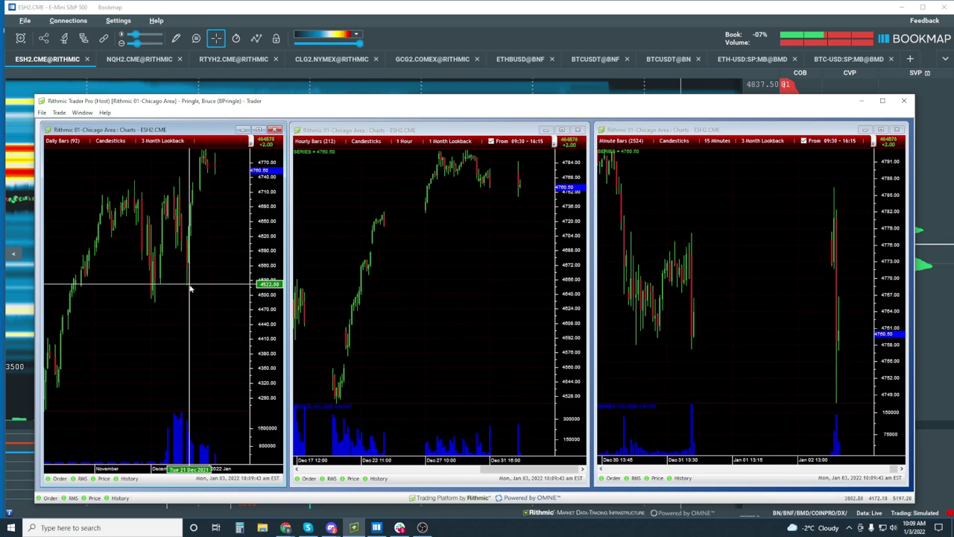
pyautogui.click(189, 288)
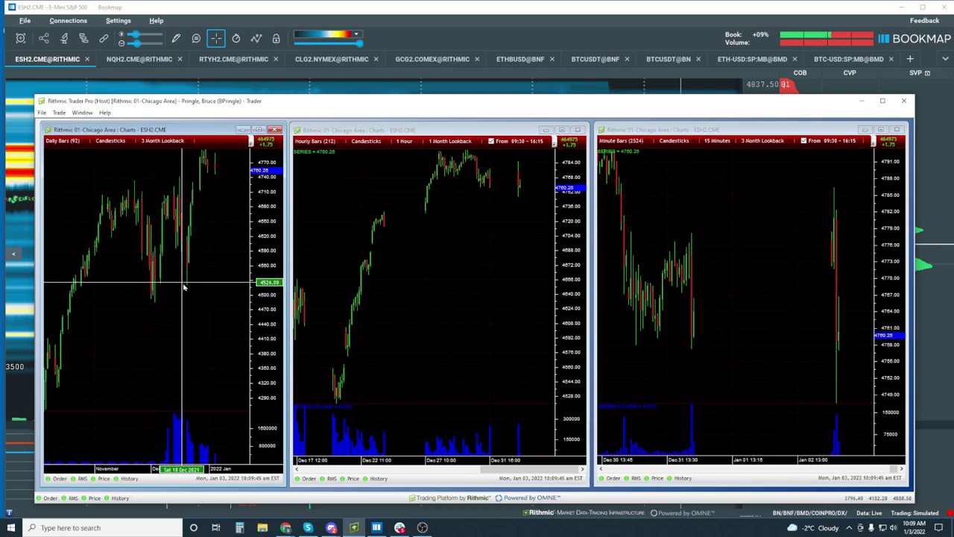
pyautogui.click(186, 285)
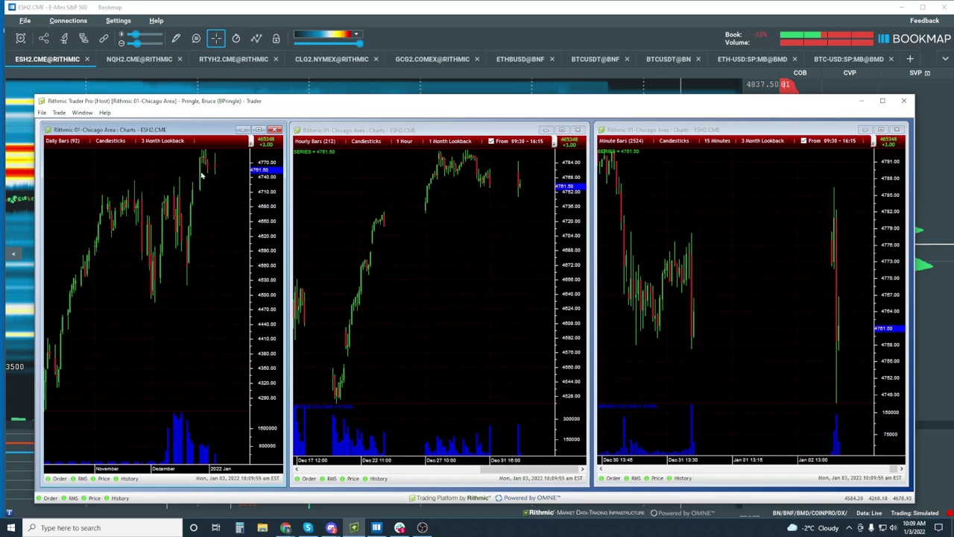
# Compare the November and December highs with the current bar's price on the ESH2 daily chart
pyautogui.click(147, 181)
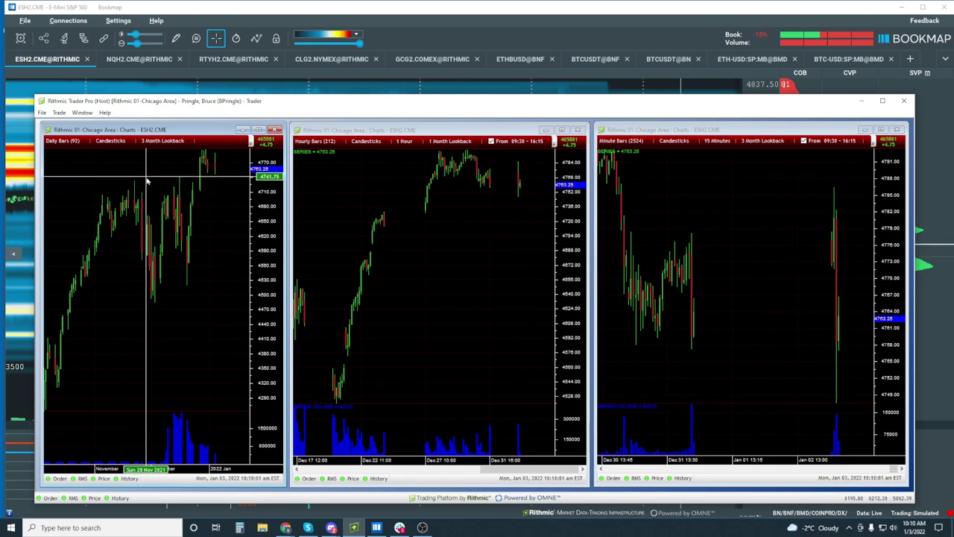
pyautogui.click(147, 181)
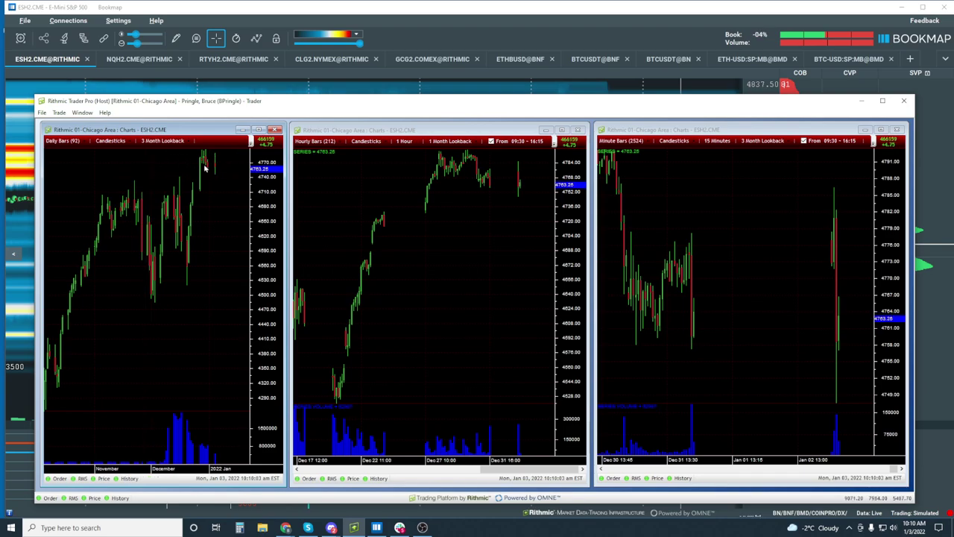
pyautogui.click(171, 180)
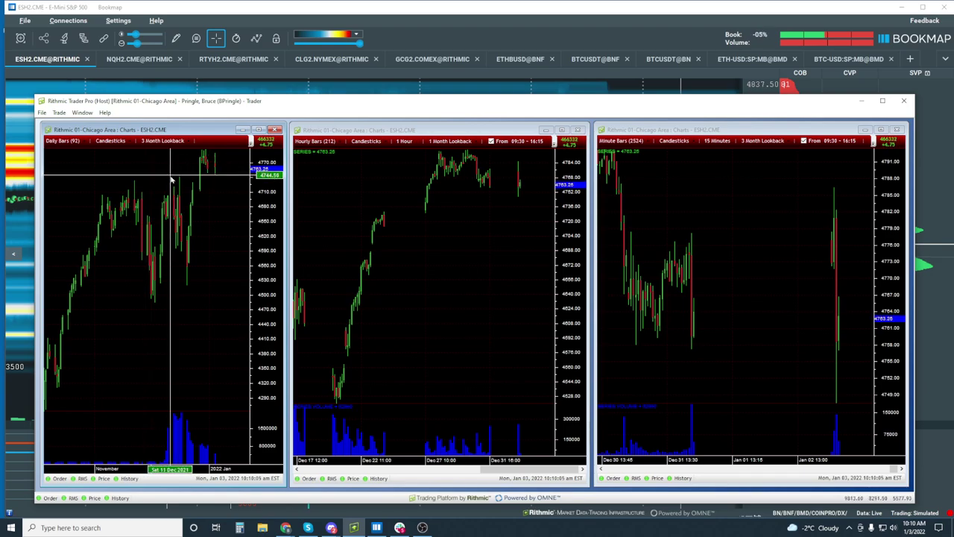
pyautogui.click(219, 182)
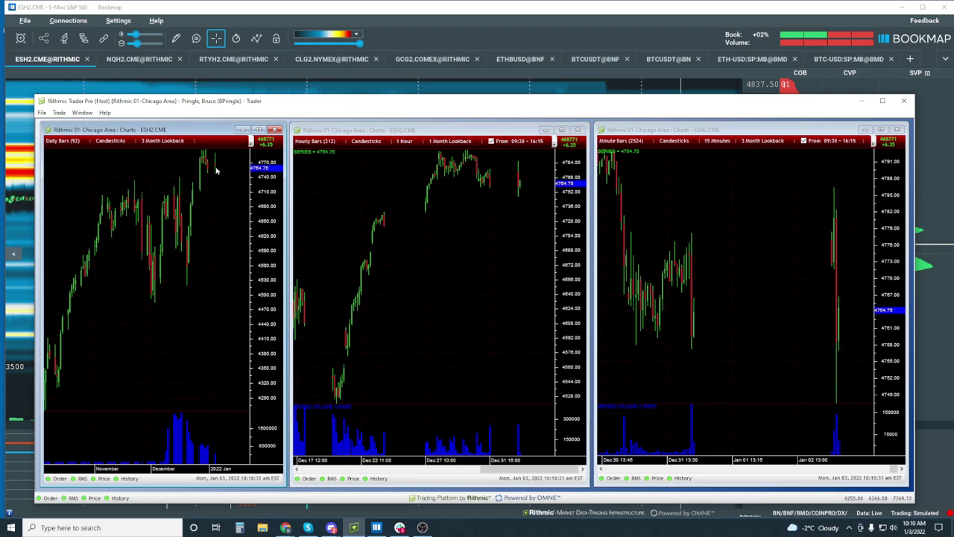
pyautogui.click(227, 168)
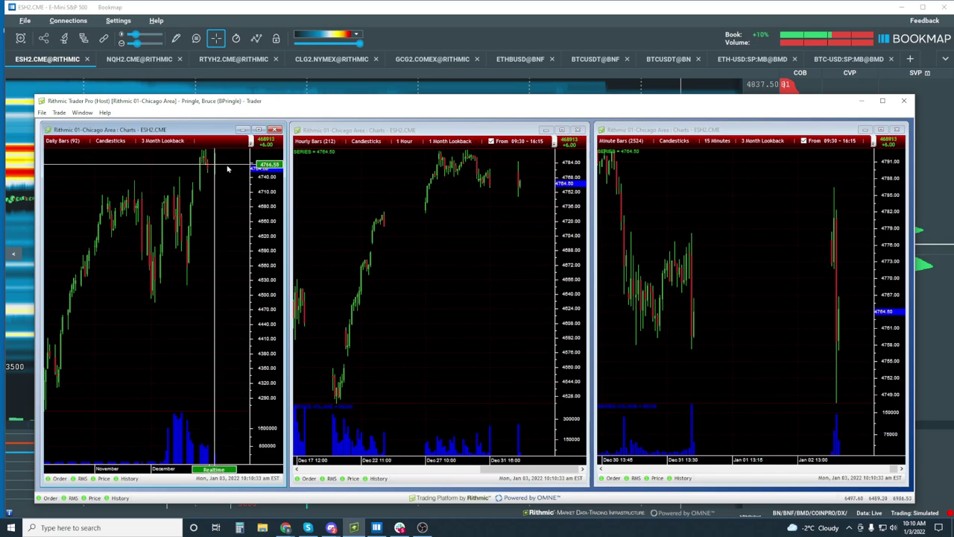
pyautogui.moveTo(228, 168); pyautogui.dragTo(224, 173)
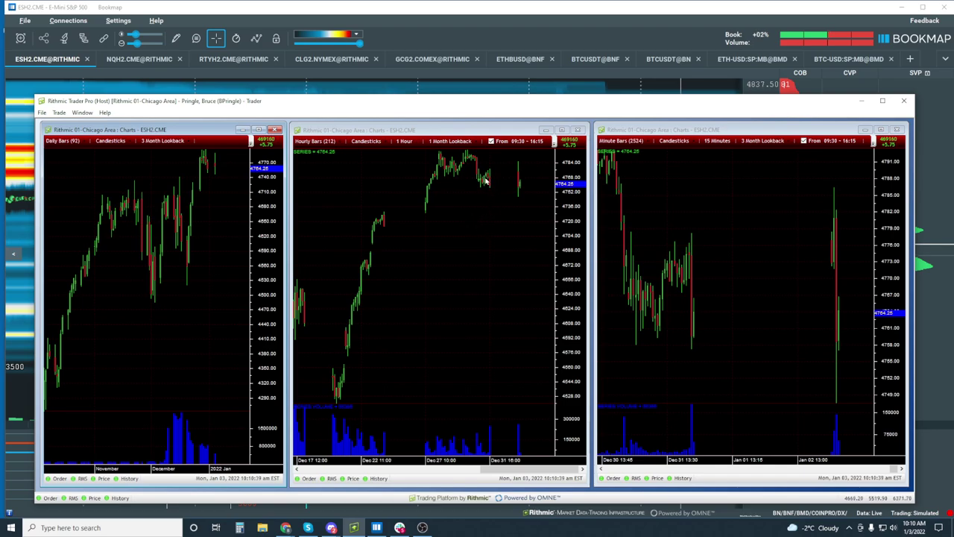
# Examine the late-December advance on the ESH2 hourly chart and the recent sessions on the 15-minute chart
pyautogui.click(398, 216)
pyautogui.moveTo(398, 216); pyautogui.dragTo(505, 163)
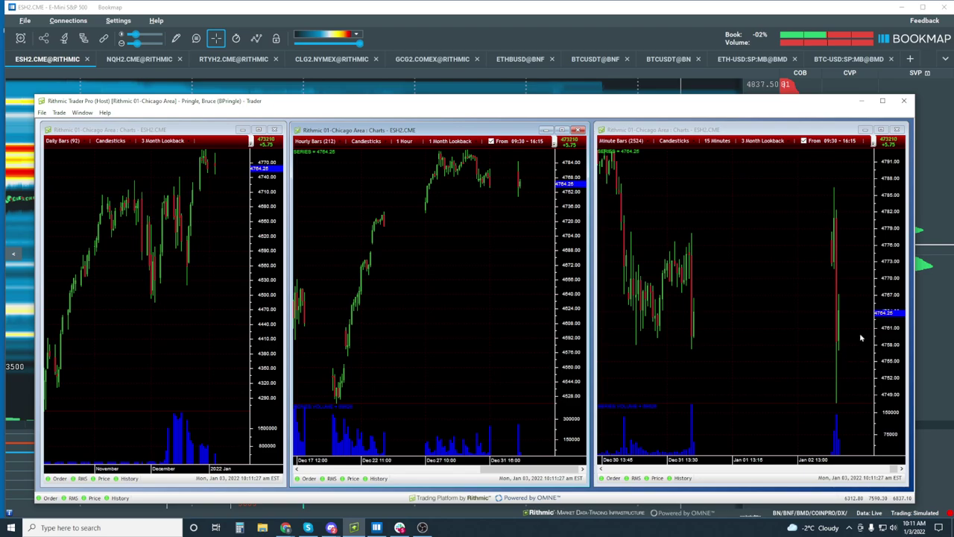
pyautogui.click(729, 286)
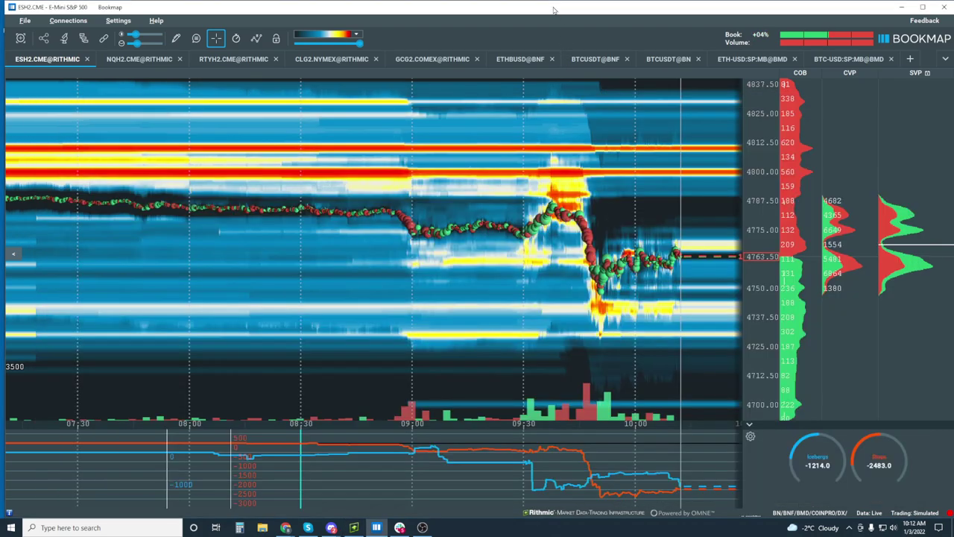
# Switch back to Bookmap and examine the ESH2 heatmap around the 09:50 low and the rebound
pyautogui.click(555, 10)
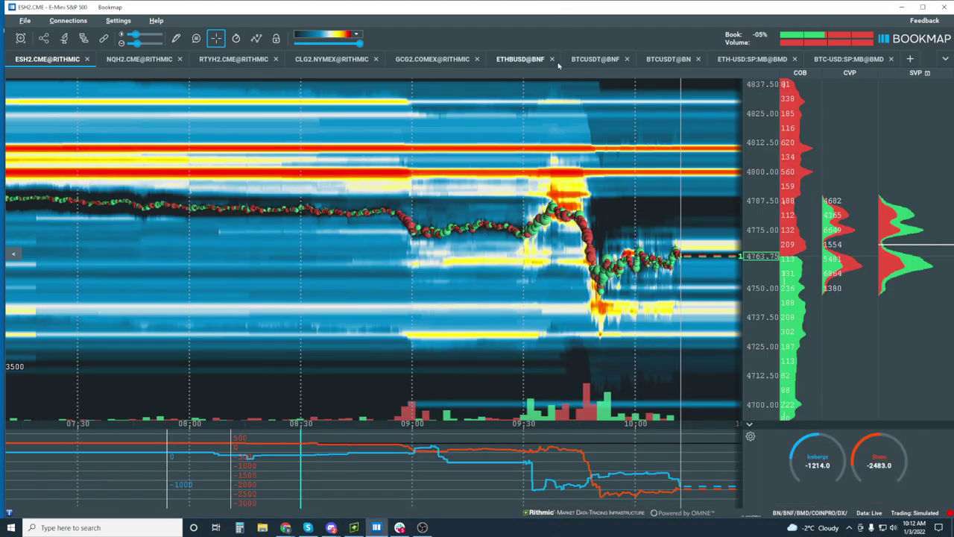
pyautogui.scroll(3, 642, 137)
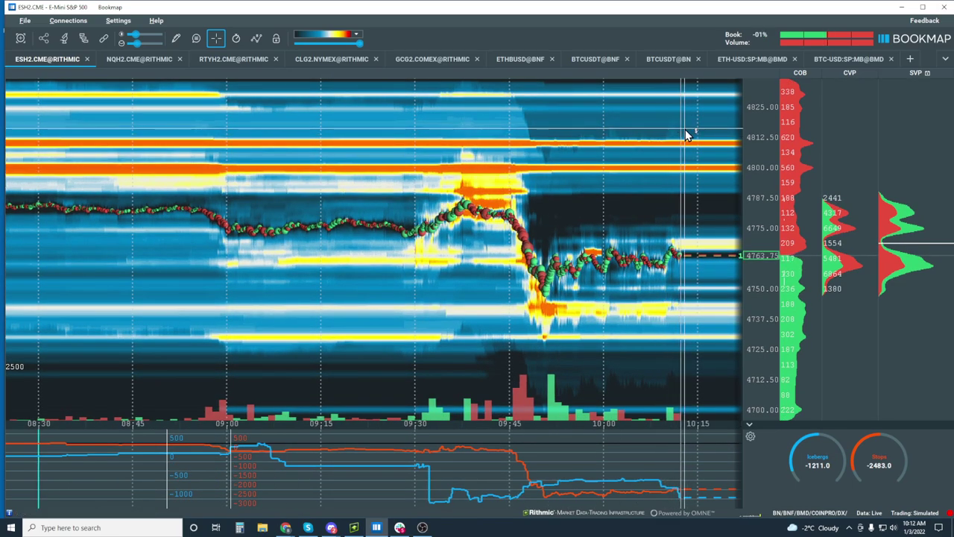
pyautogui.scroll(3, 681, 130)
pyautogui.scroll(2, 766, 273)
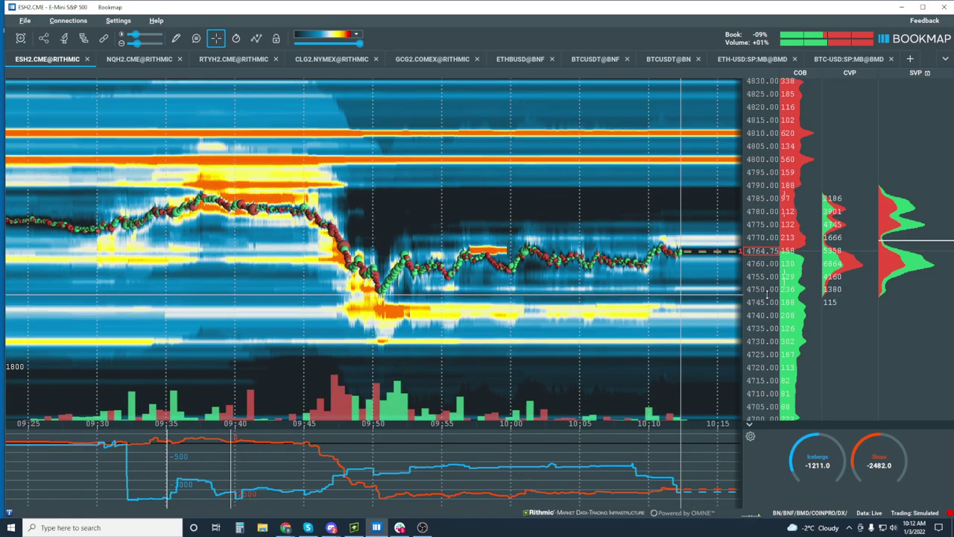
pyautogui.scroll(3, 766, 273)
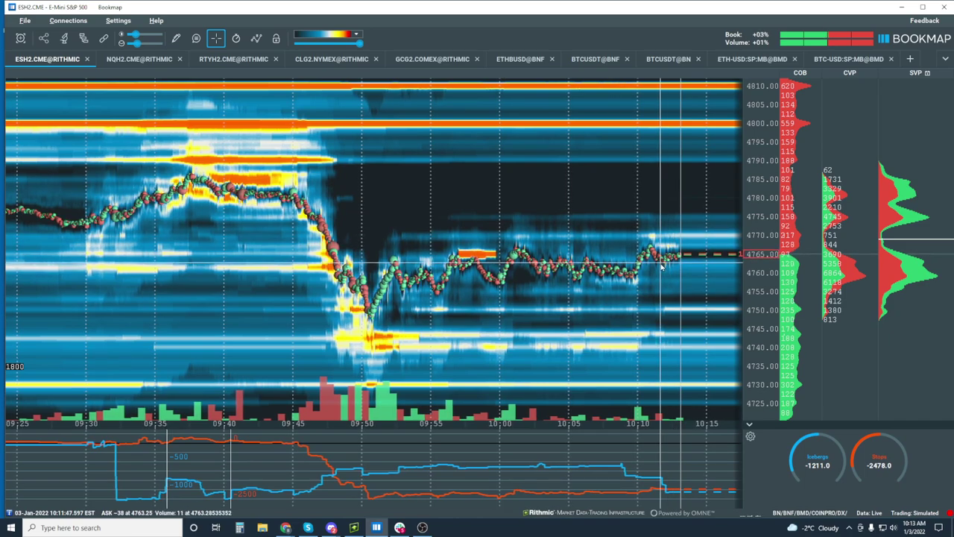
pyautogui.scroll(2, 660, 267)
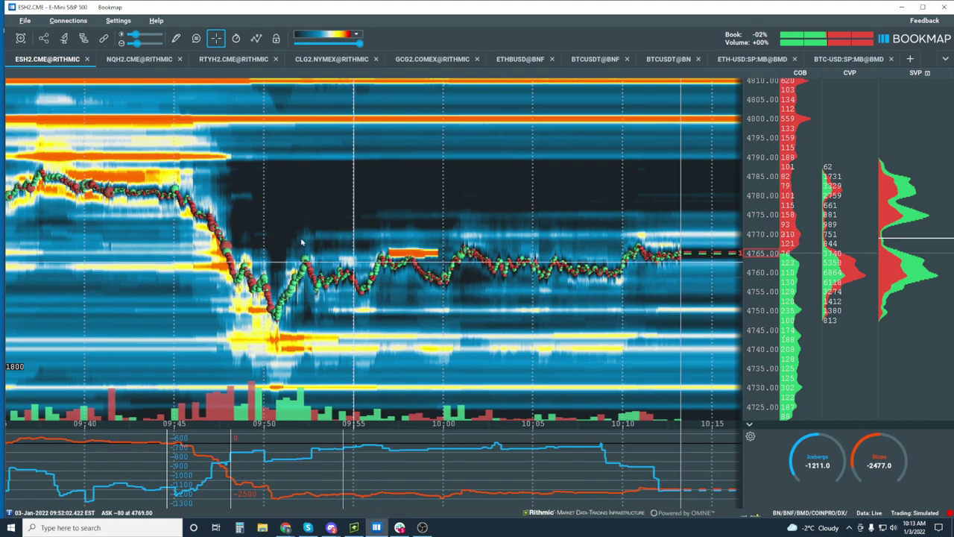
# Compare the ESH2 sell-off after 09:45 with the price action since 08:30 on the heatmap
pyautogui.scroll(-3, 164, 206)
pyautogui.scroll(-4, 240, 210)
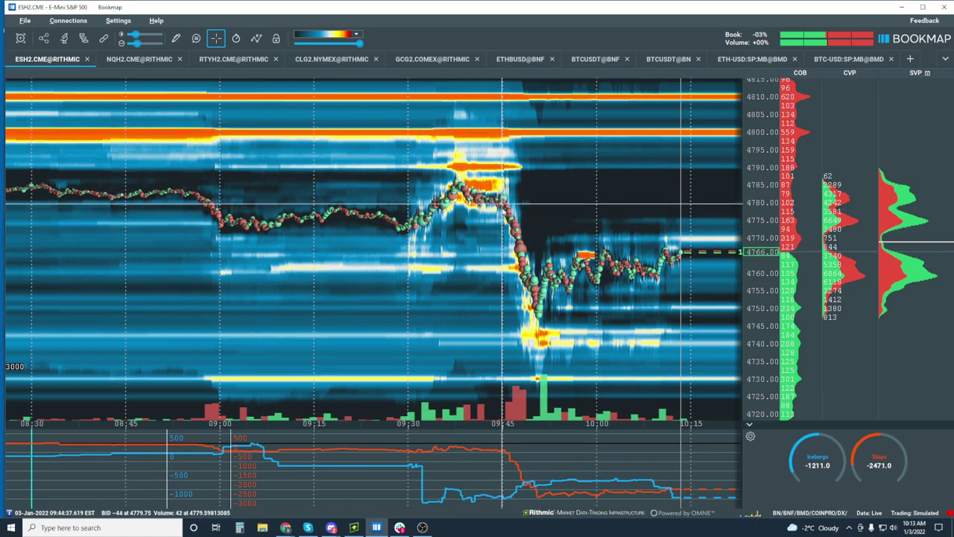
pyautogui.scroll(2, 579, 262)
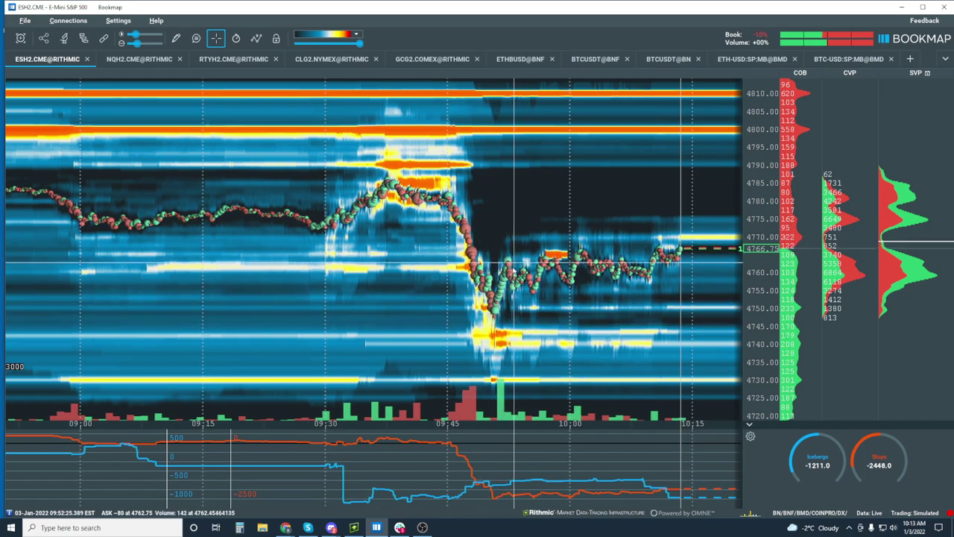
pyautogui.scroll(3, 538, 261)
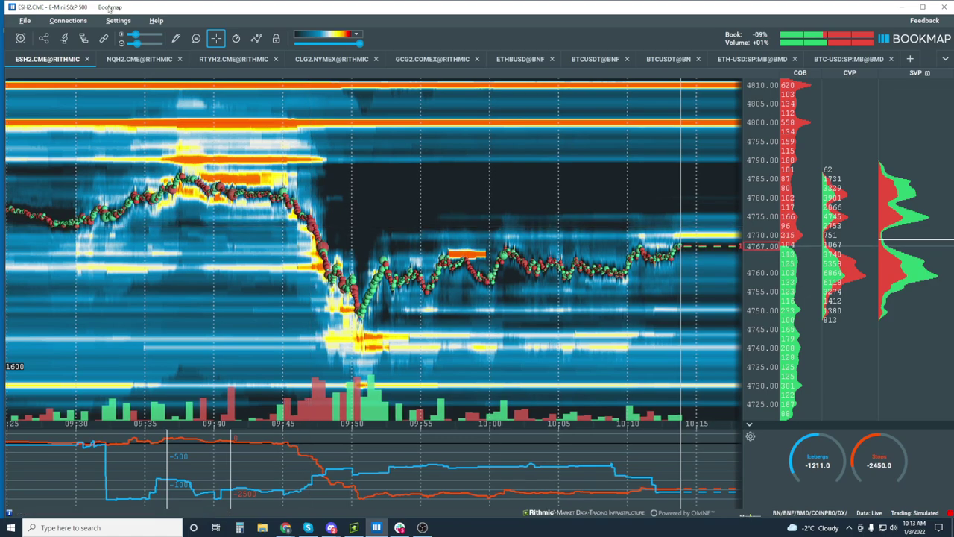
# Draw a horizontal line across the ESH2 chart at about 4772, just above the 4770 level
pyautogui.click(177, 39)
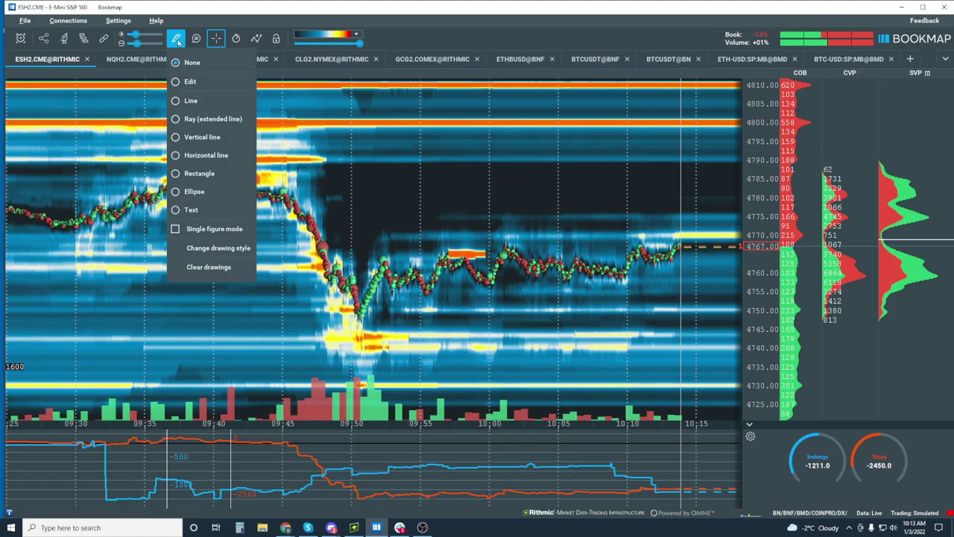
pyautogui.click(206, 155)
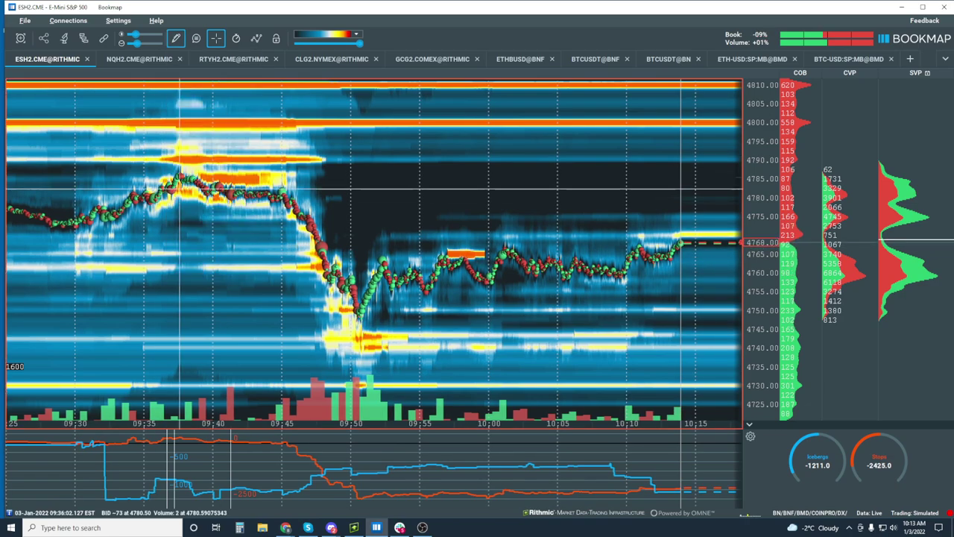
pyautogui.click(123, 227)
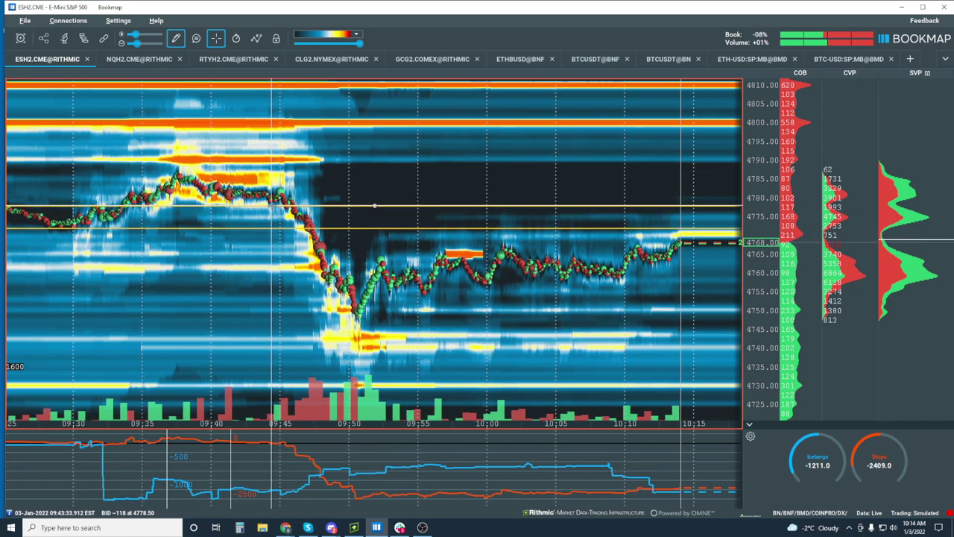
# Add a second horizontal line across the ESH2 chart at about 4778 and leave drawing mode
pyautogui.click(373, 206)
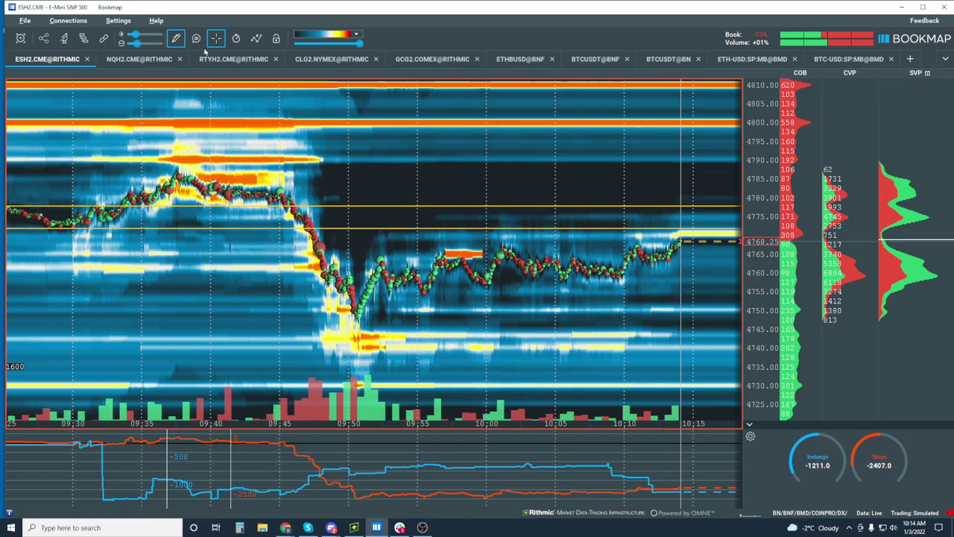
pyautogui.click(176, 38)
pyautogui.click(184, 67)
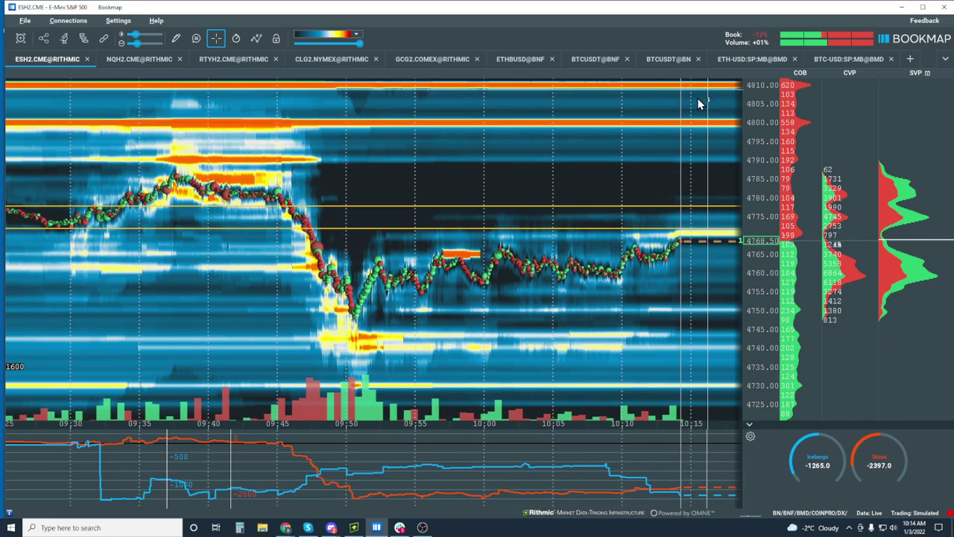
# Examine the ESH2 approach to 4770 on the heatmap and compare it with the sell-off after 09:45
pyautogui.scroll(3, 644, 188)
pyautogui.scroll(3, 775, 293)
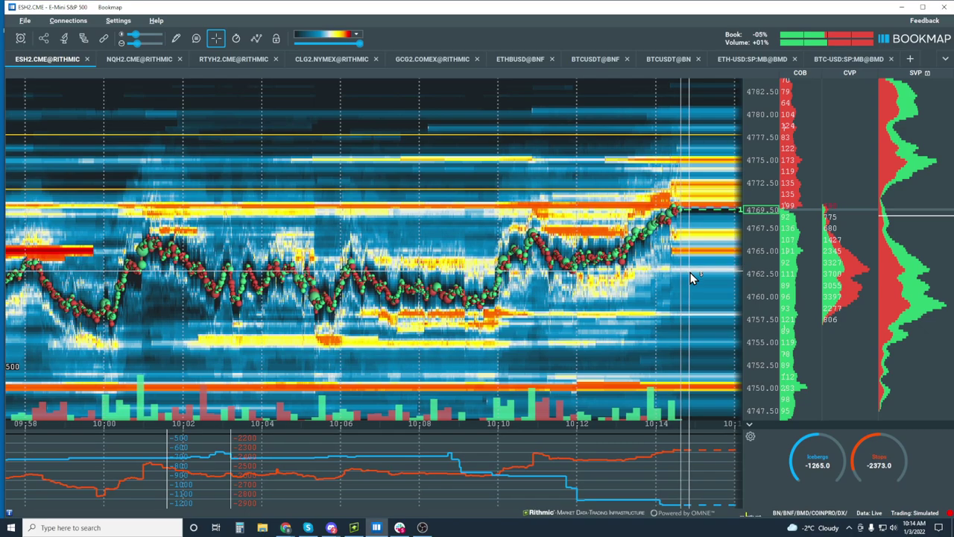
pyautogui.scroll(-5, 691, 273)
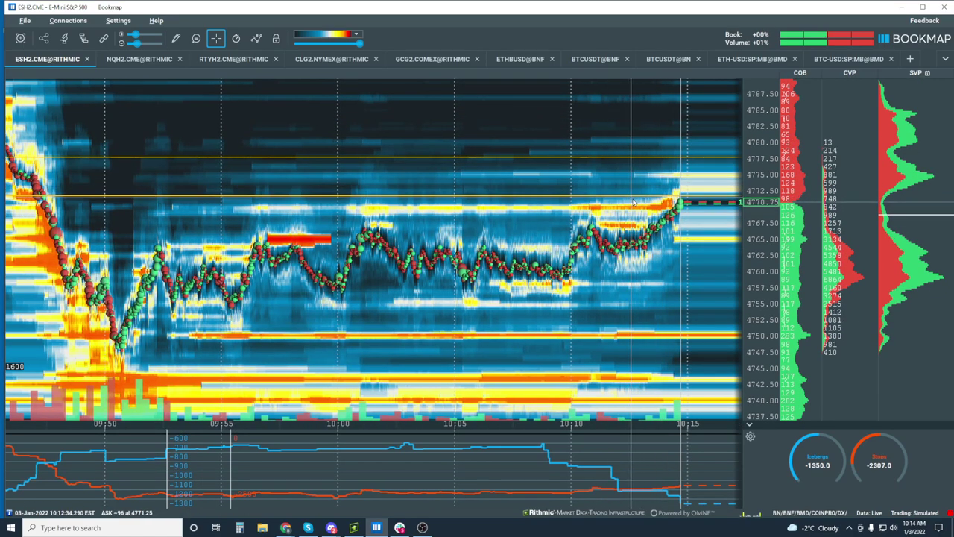
pyautogui.scroll(-2, 619, 198)
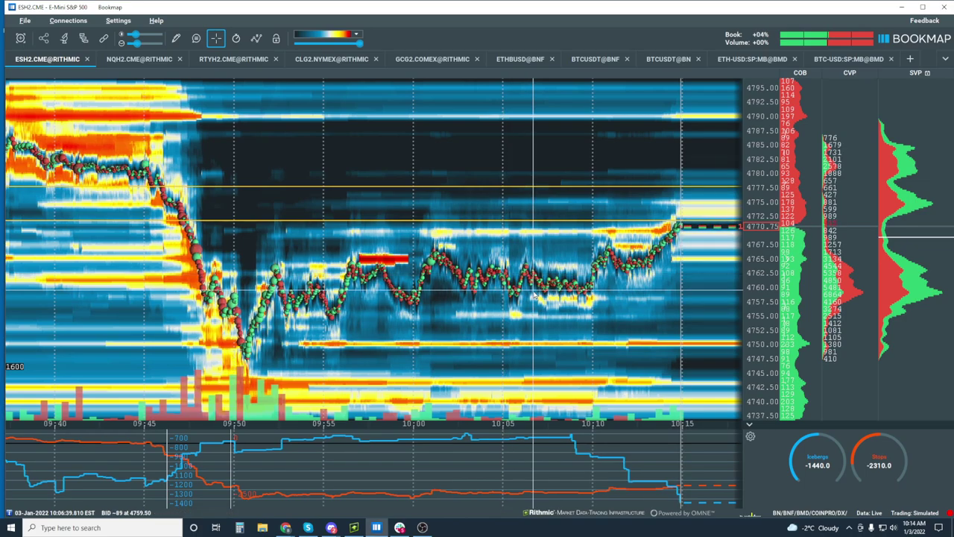
# Inspect the resting ESH2 liquidity at 4770 second by second around 10:15:00
pyautogui.scroll(5, 534, 296)
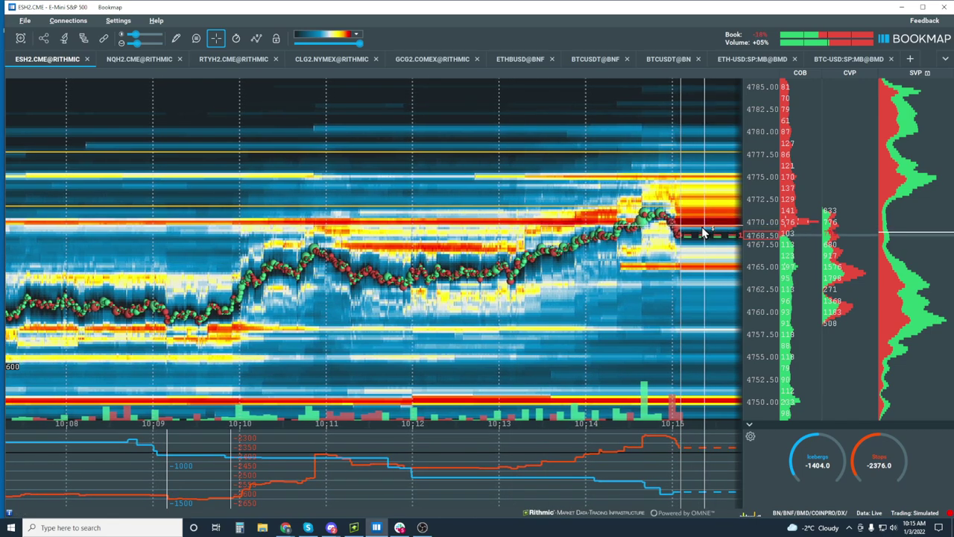
pyautogui.scroll(3, 682, 229)
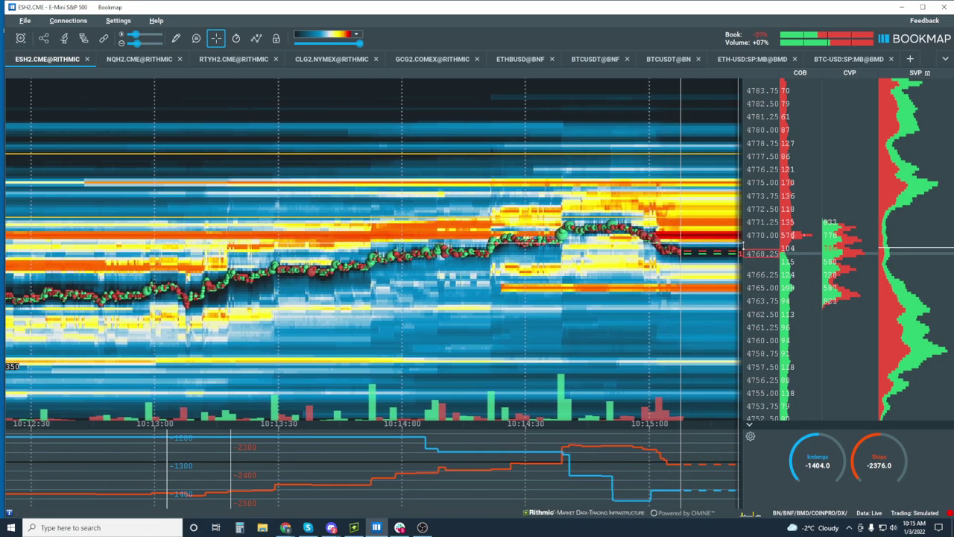
pyautogui.scroll(3, 656, 221)
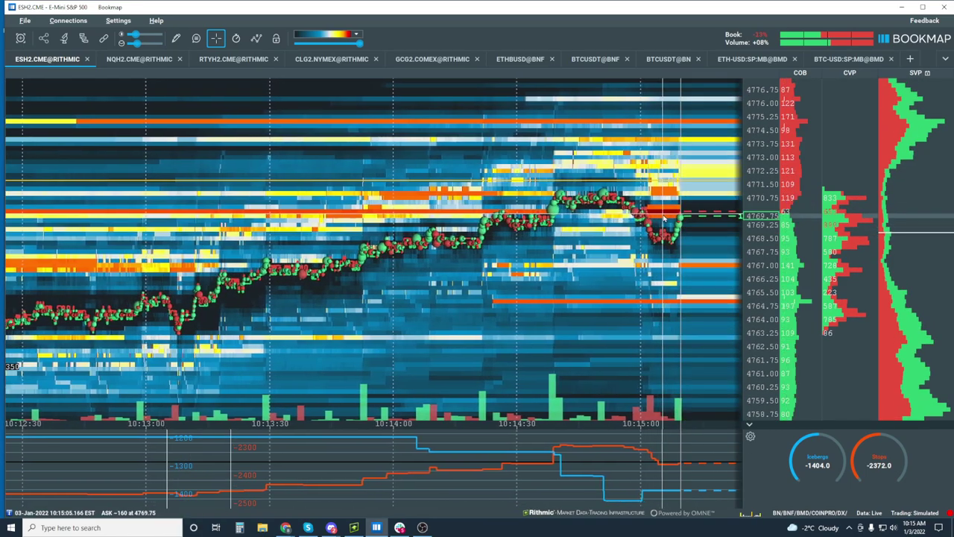
pyautogui.scroll(2, 661, 206)
pyautogui.scroll(3, 661, 207)
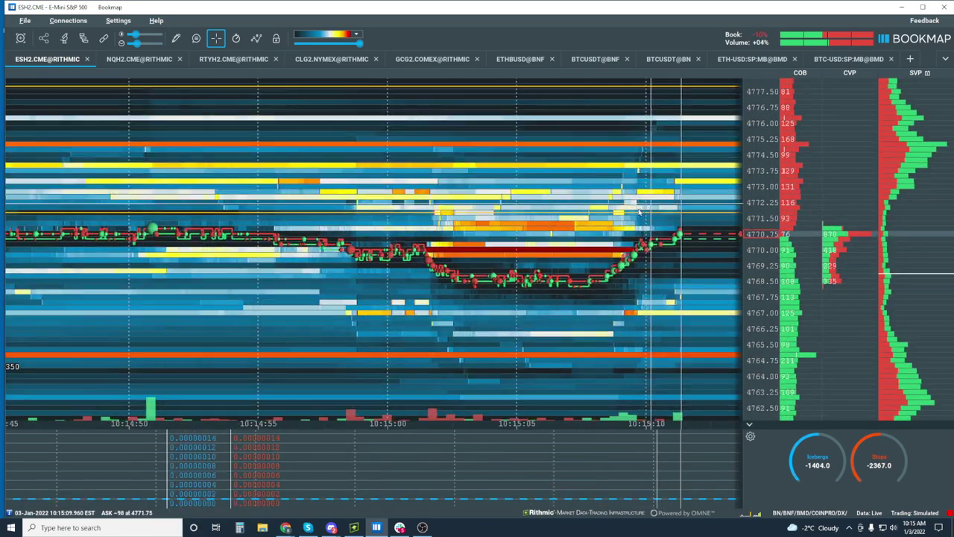
pyautogui.scroll(2, 514, 280)
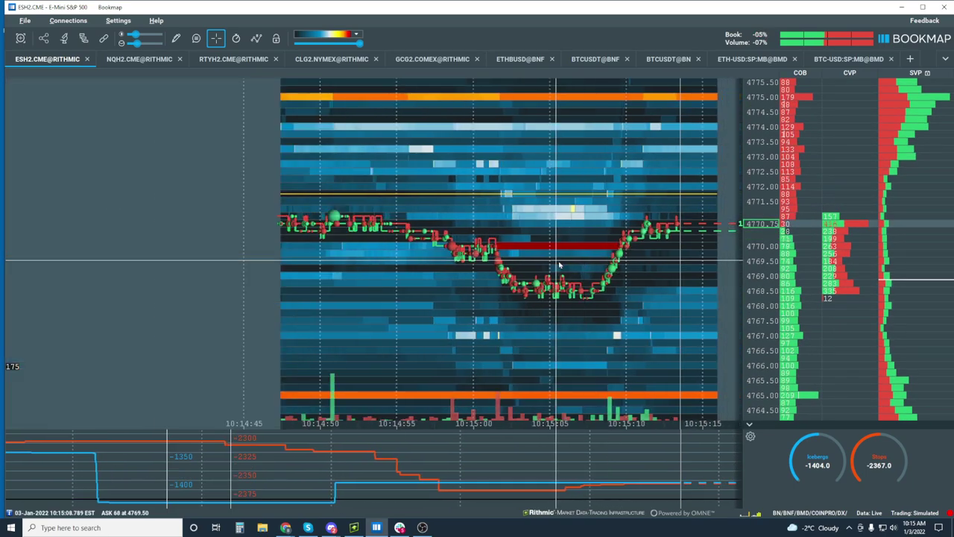
pyautogui.scroll(5, 514, 280)
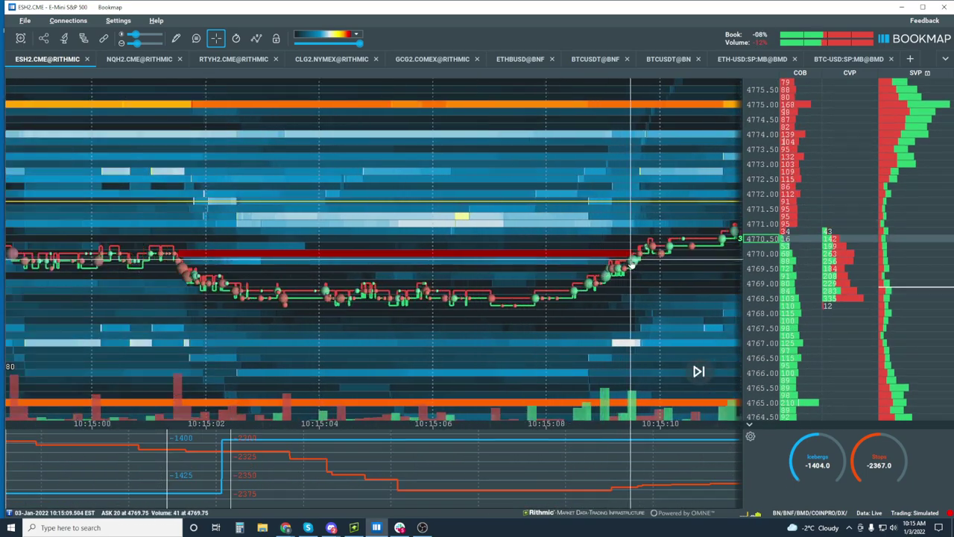
pyautogui.scroll(-6, 620, 258)
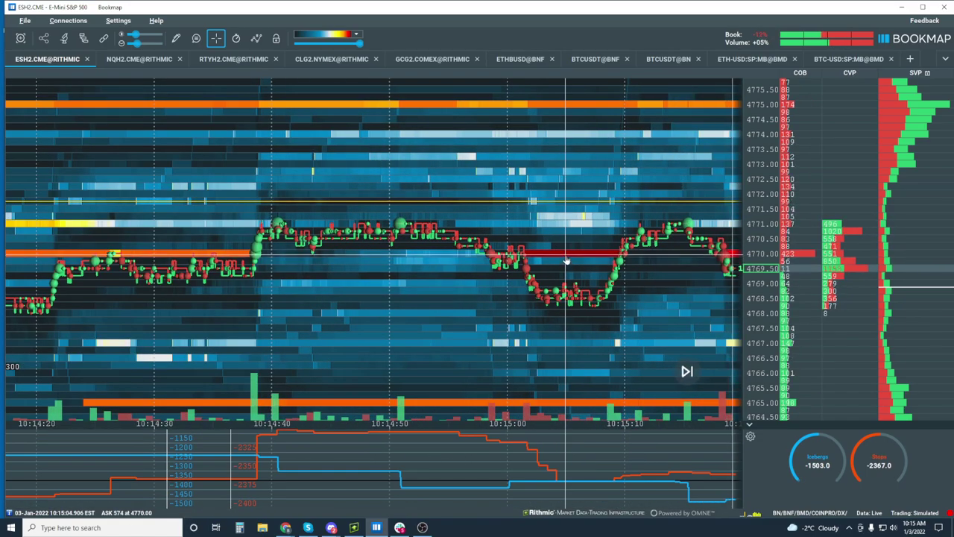
# Review the ESH2 price action at 4770 after 10:15:10 and return the chart to the live price
pyautogui.moveTo(566, 260); pyautogui.dragTo(475, 256)
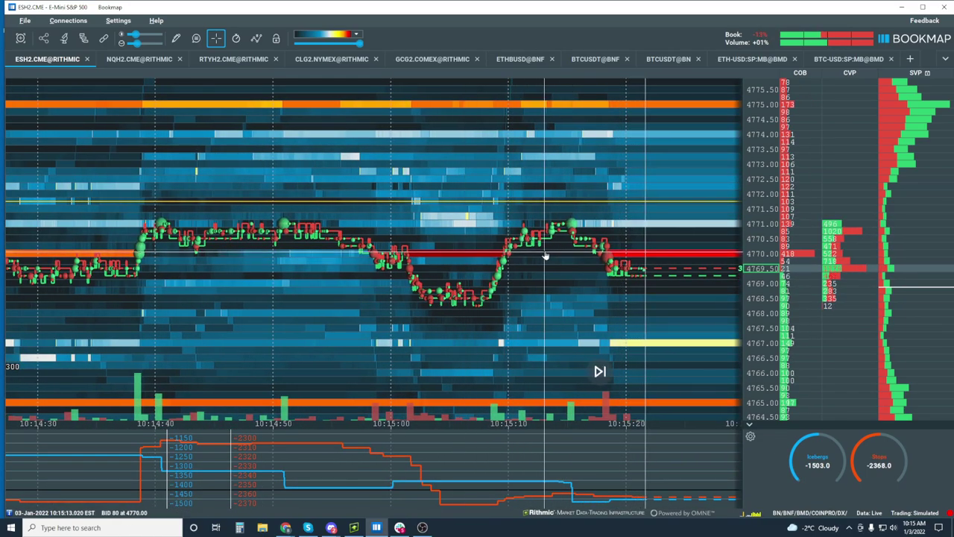
pyautogui.scroll(-1, 545, 255)
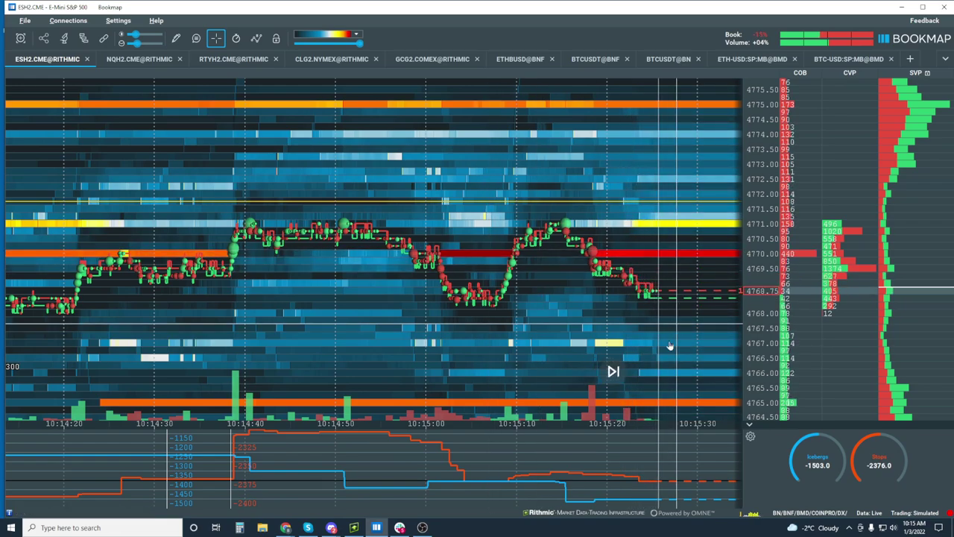
pyautogui.click(620, 372)
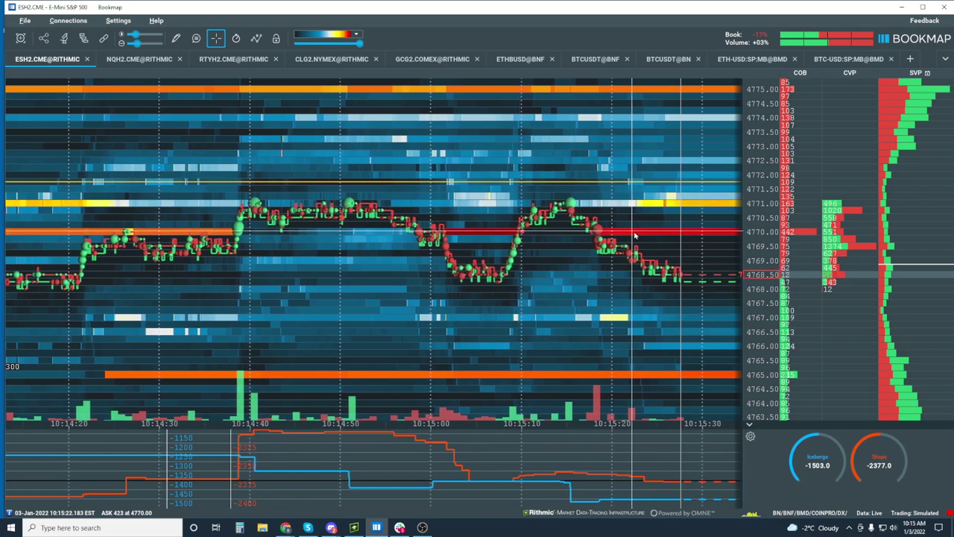
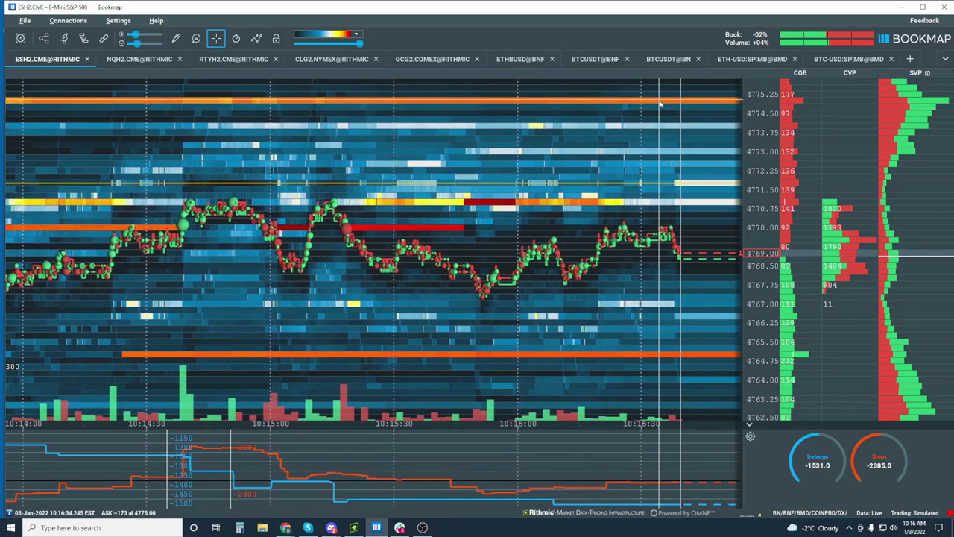
# Examine the live ESH2 liquidity between 4765 and 4780 and the price action around 4770 from 10:15 to 10:18
pyautogui.scroll(-2, 771, 110)
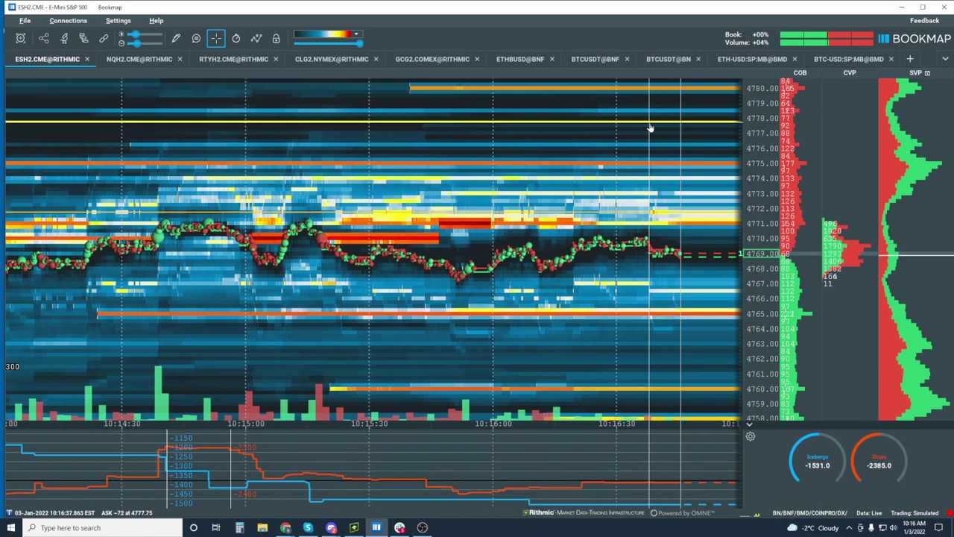
pyautogui.scroll(2, 768, 265)
pyautogui.scroll(2, 690, 237)
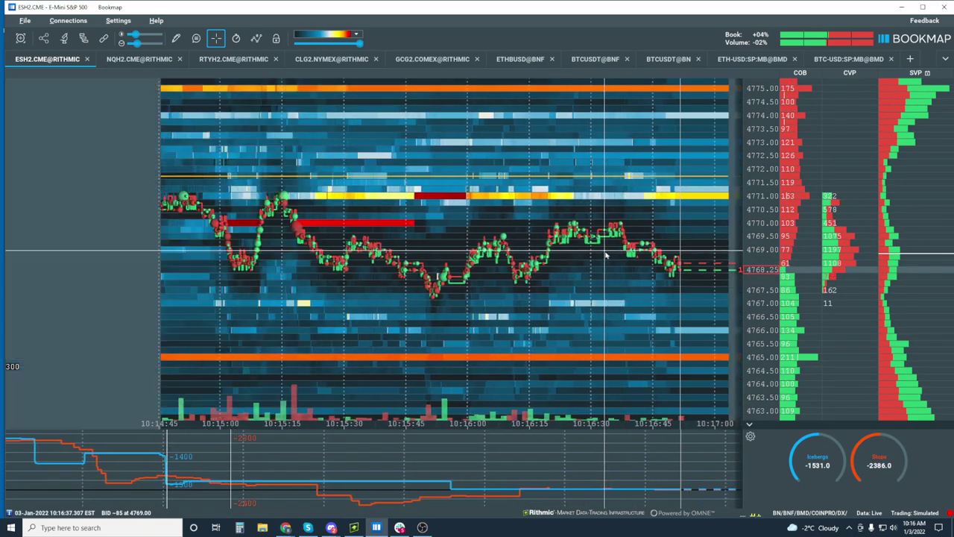
pyautogui.scroll(-2, 619, 328)
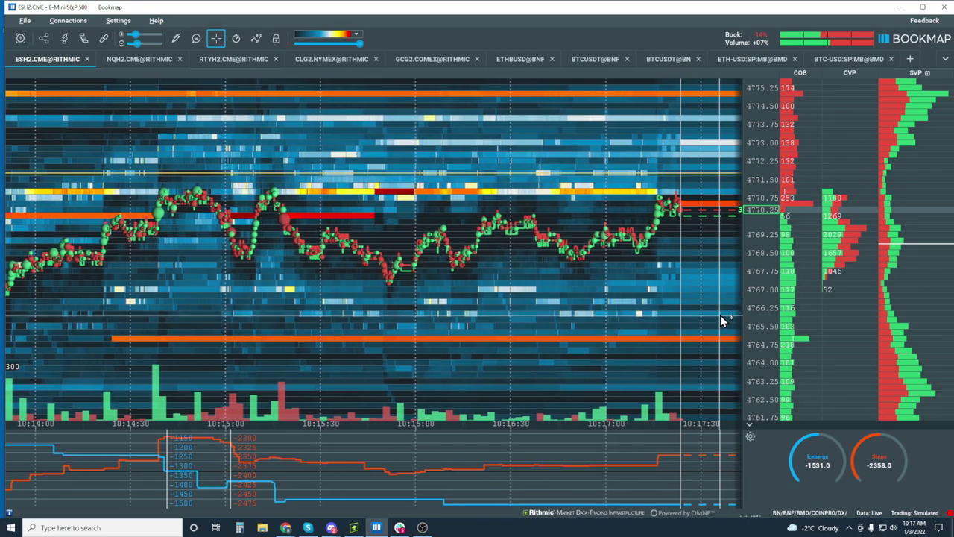
pyautogui.scroll(3, 694, 254)
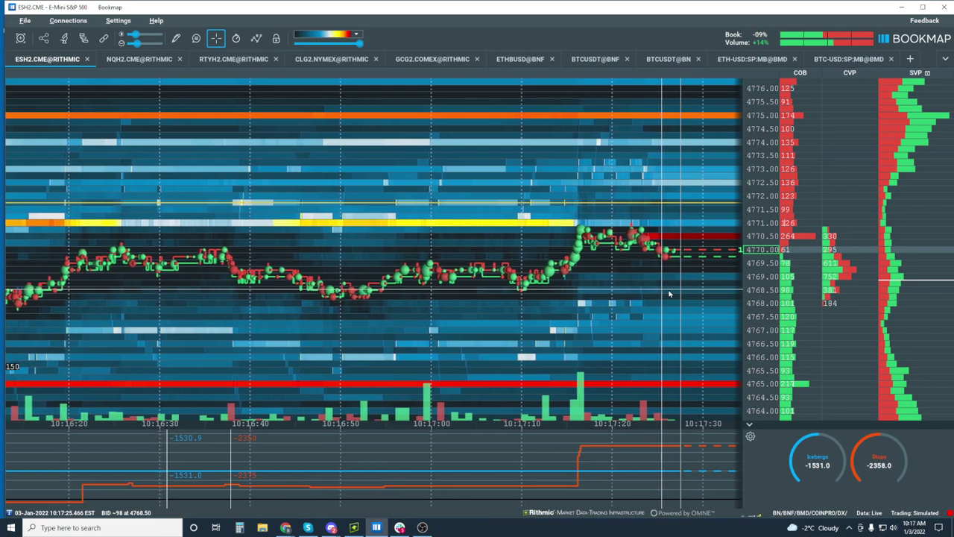
pyautogui.scroll(-1, 675, 283)
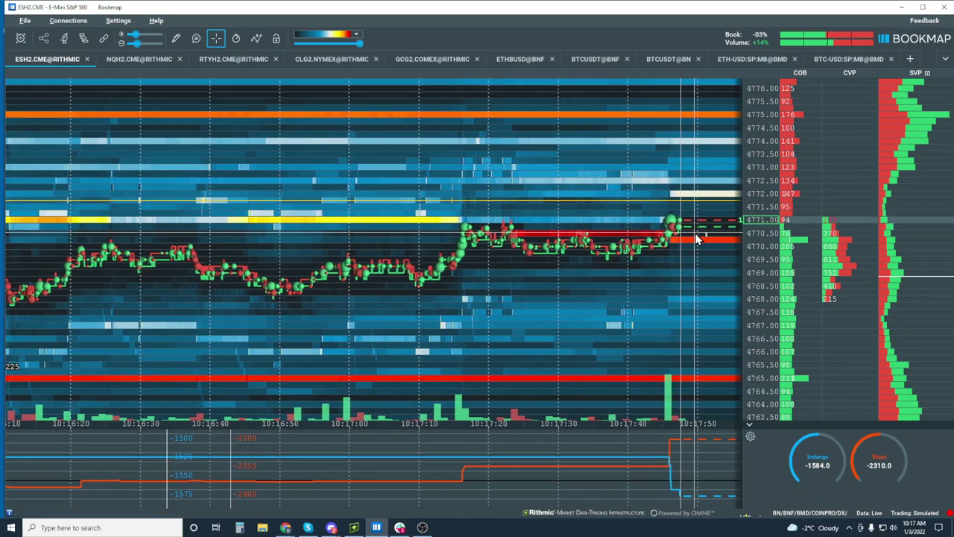
pyautogui.scroll(2, 667, 283)
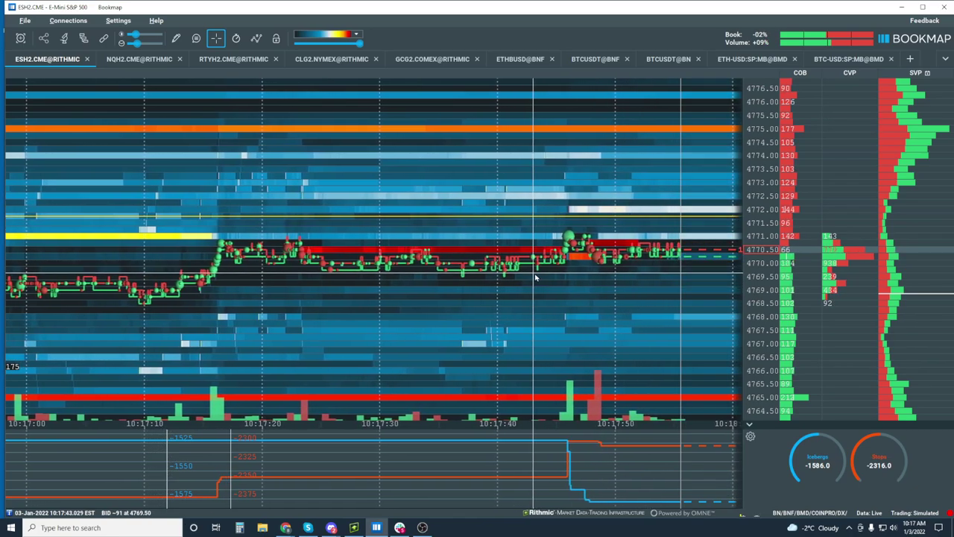
pyautogui.scroll(-2, 535, 277)
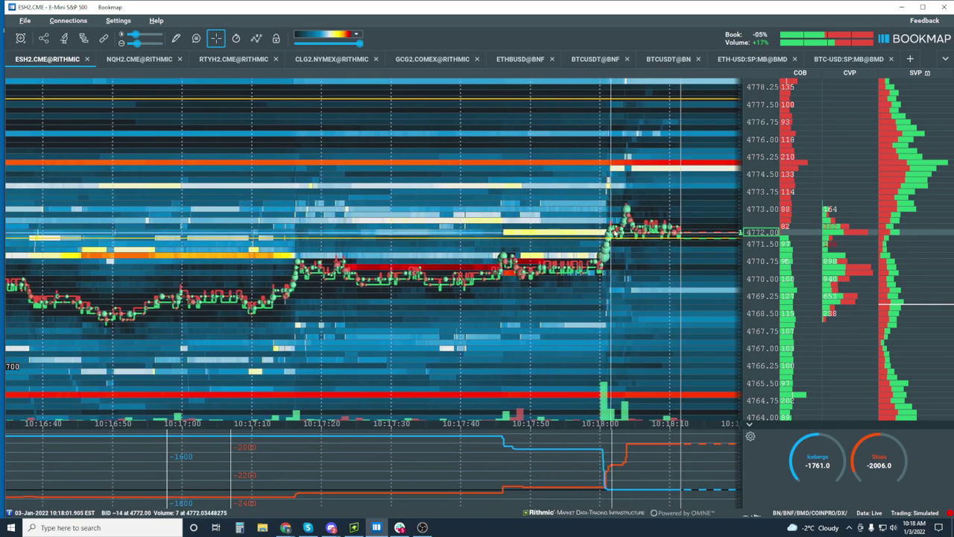
# Compare the ESH2 move above 4772 at 10:18 with the earlier advance and the price action since 09:00
pyautogui.scroll(-3, 591, 329)
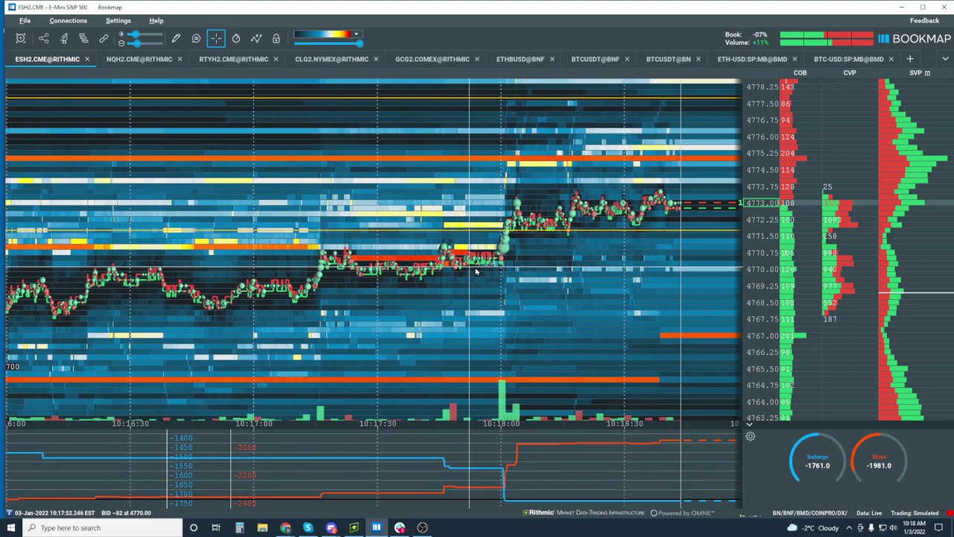
pyautogui.scroll(-5, 476, 271)
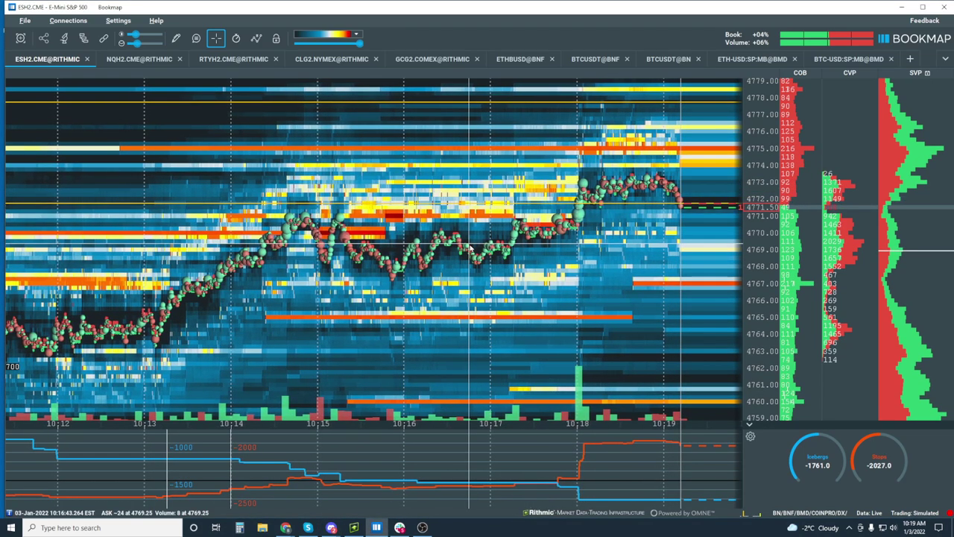
pyautogui.scroll(-2, 448, 266)
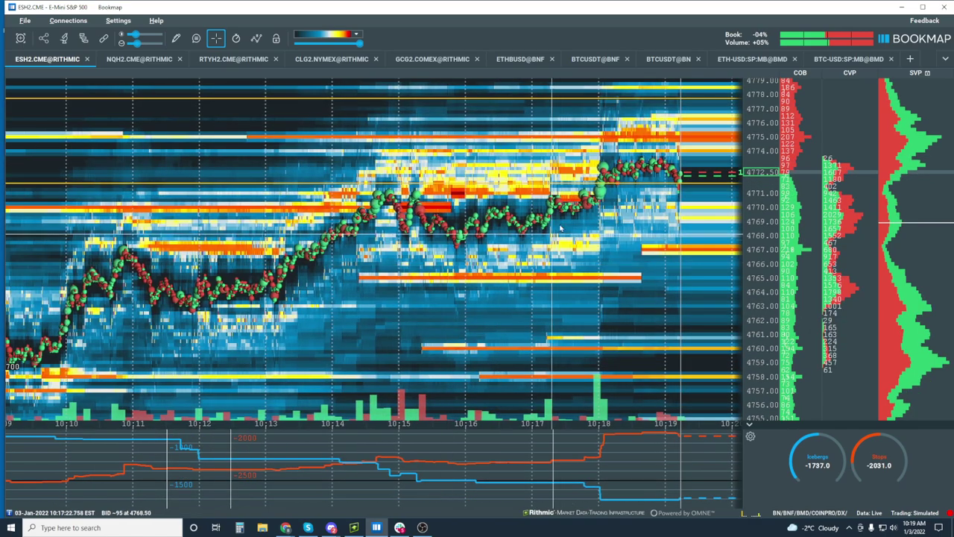
pyautogui.scroll(-3, 563, 222)
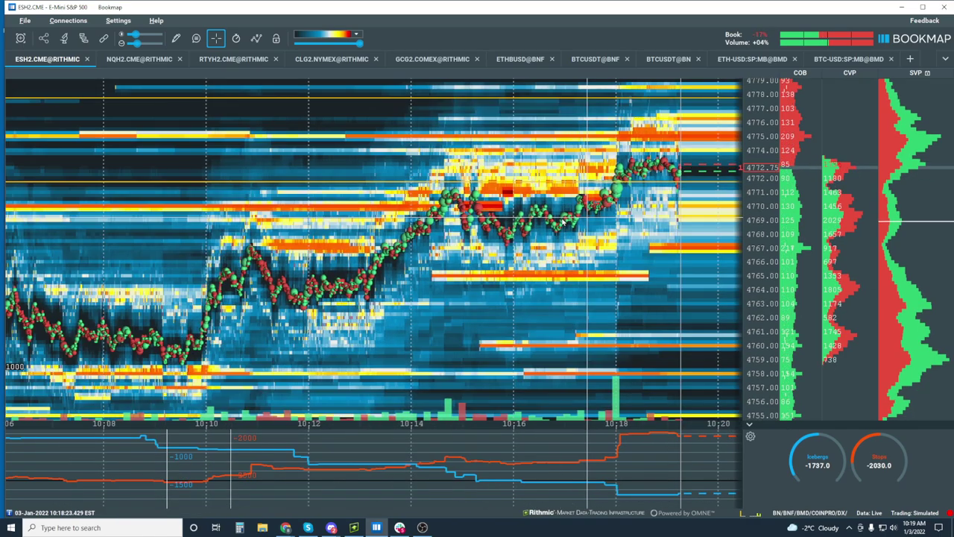
pyautogui.scroll(-3, 562, 224)
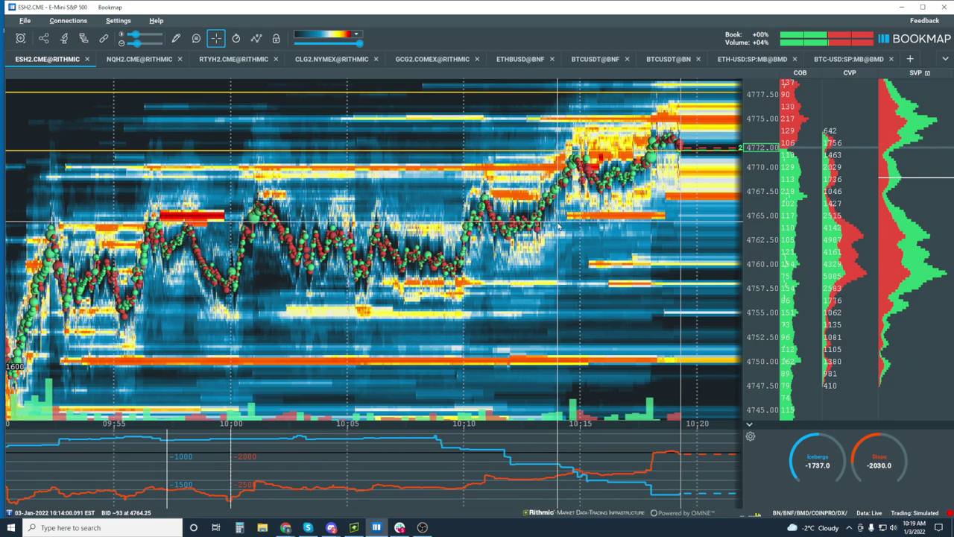
pyautogui.scroll(-5, 559, 225)
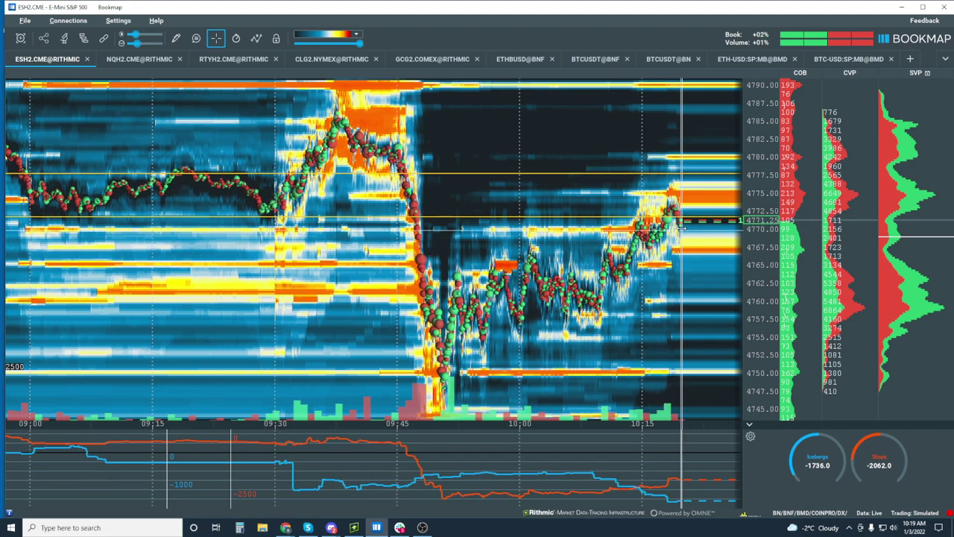
# Examine the ESH2 price action after 10:18 and the liquidity at 4775, 4767 and 4765 on the heatmap
pyautogui.scroll(5, 680, 228)
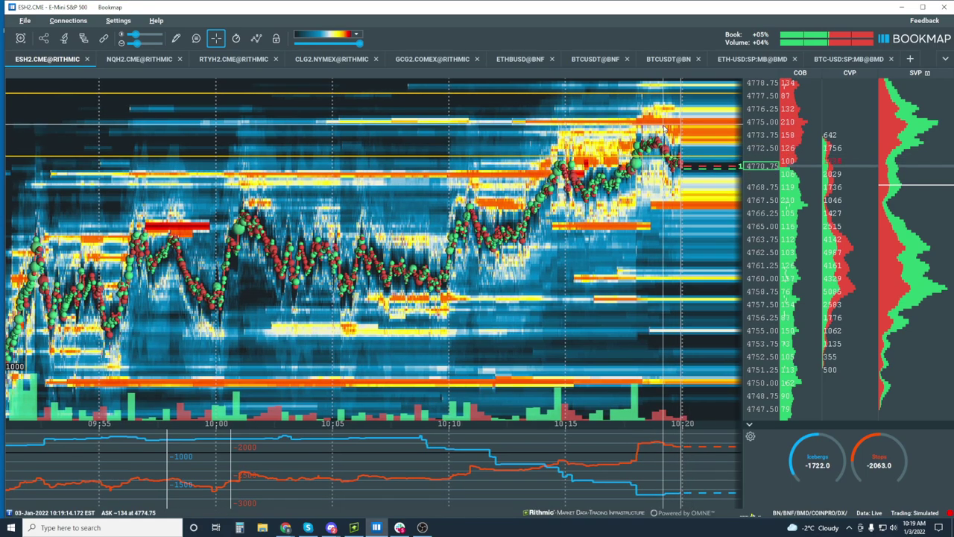
pyautogui.scroll(3, 666, 130)
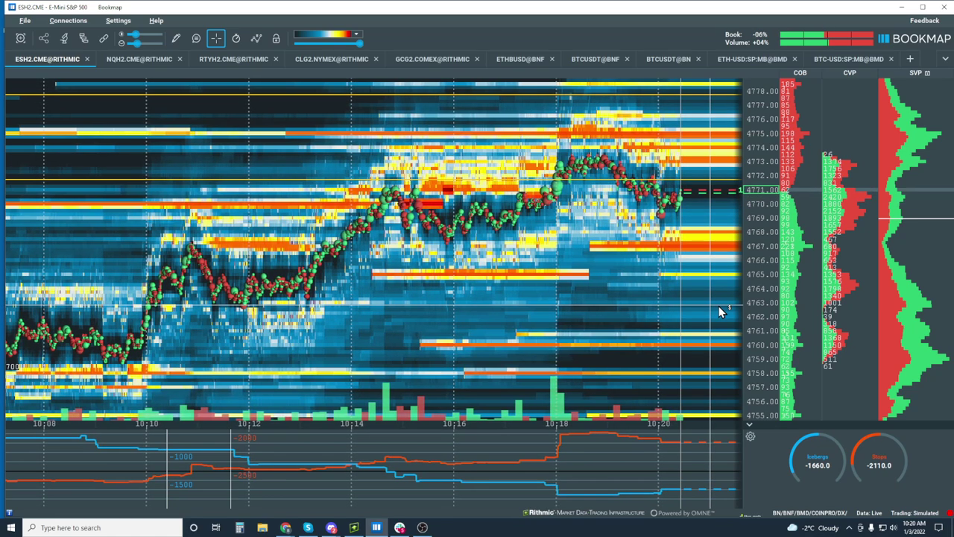
pyautogui.scroll(5, 686, 196)
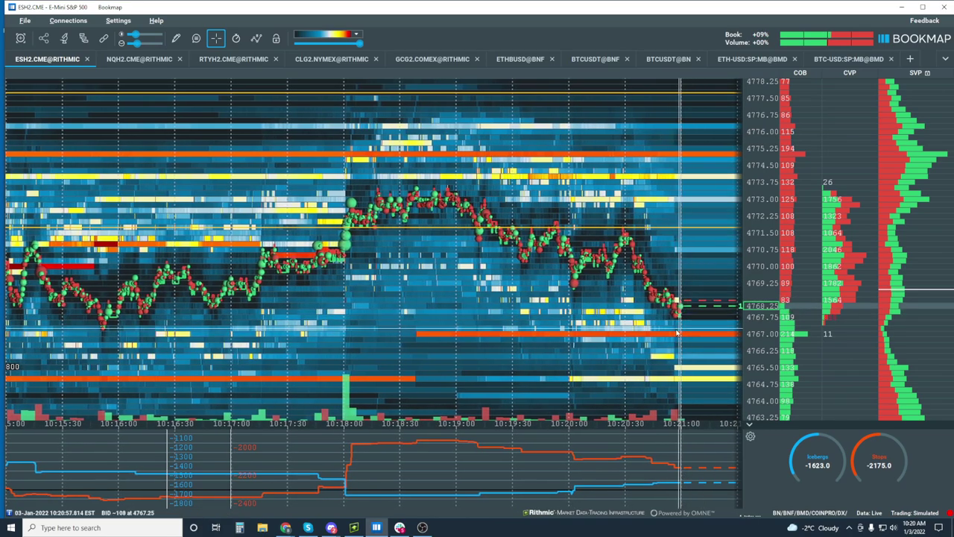
pyautogui.scroll(-3, 675, 332)
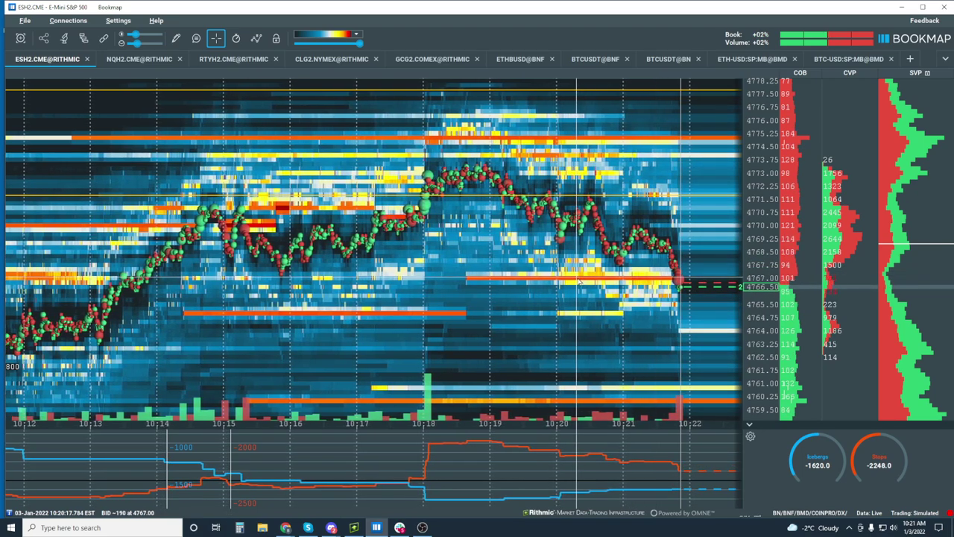
pyautogui.scroll(-4, 578, 282)
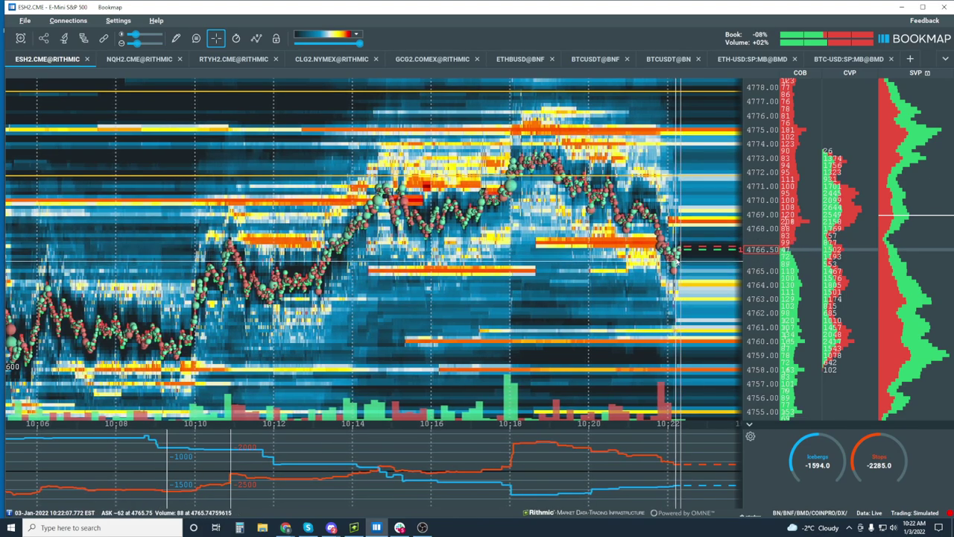
pyautogui.scroll(5, 671, 229)
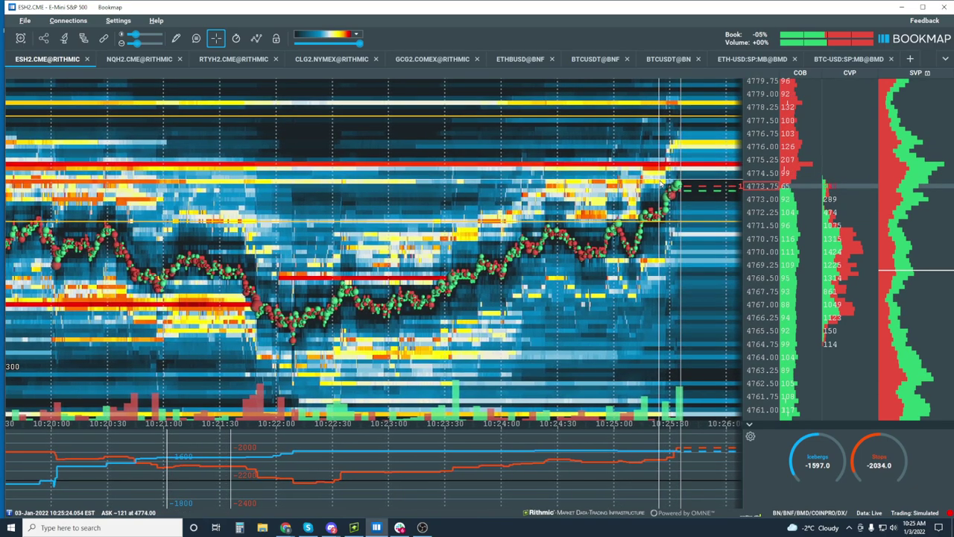
# Compare the ESH2 advance through 4775 after 10:25 with the earlier price action and liquidity since 09:15
pyautogui.scroll(-5, 675, 259)
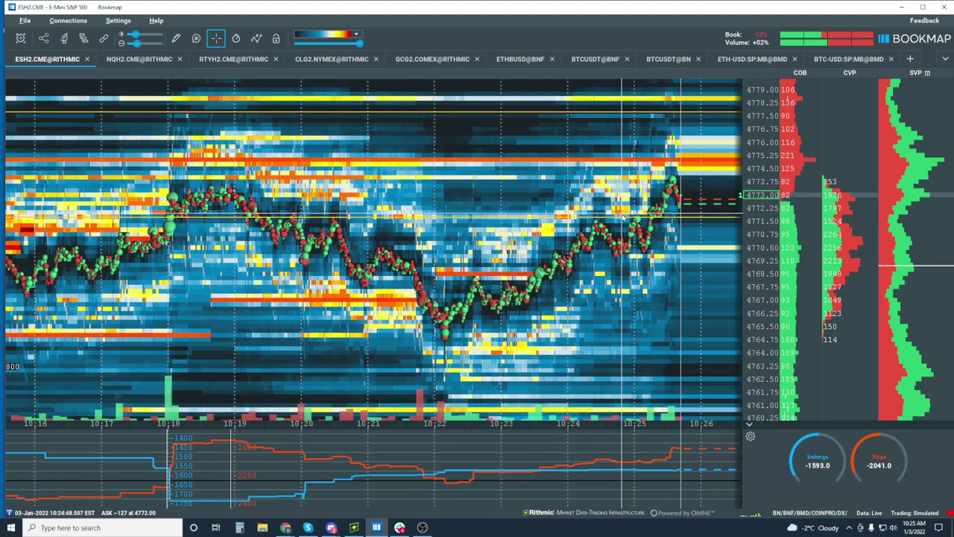
pyautogui.scroll(-2, 623, 217)
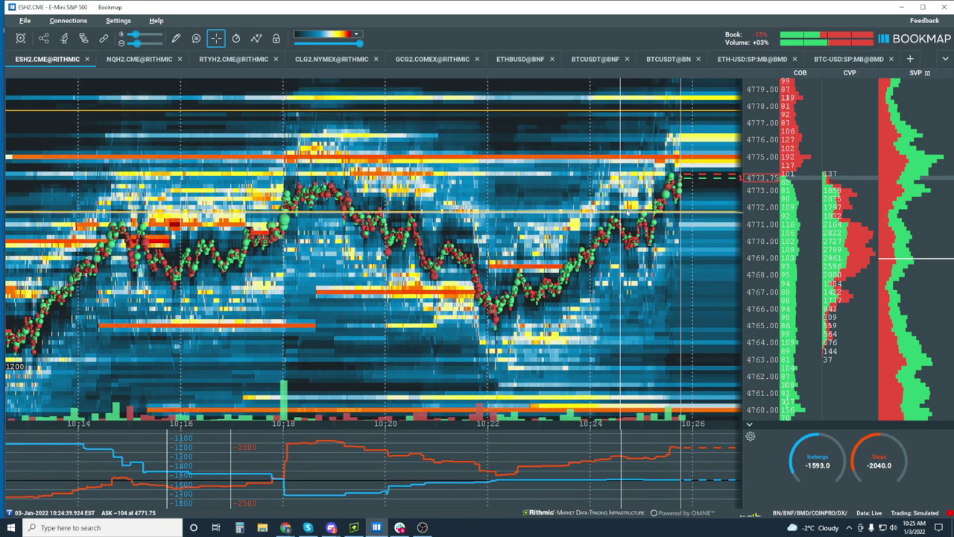
pyautogui.scroll(3, 704, 198)
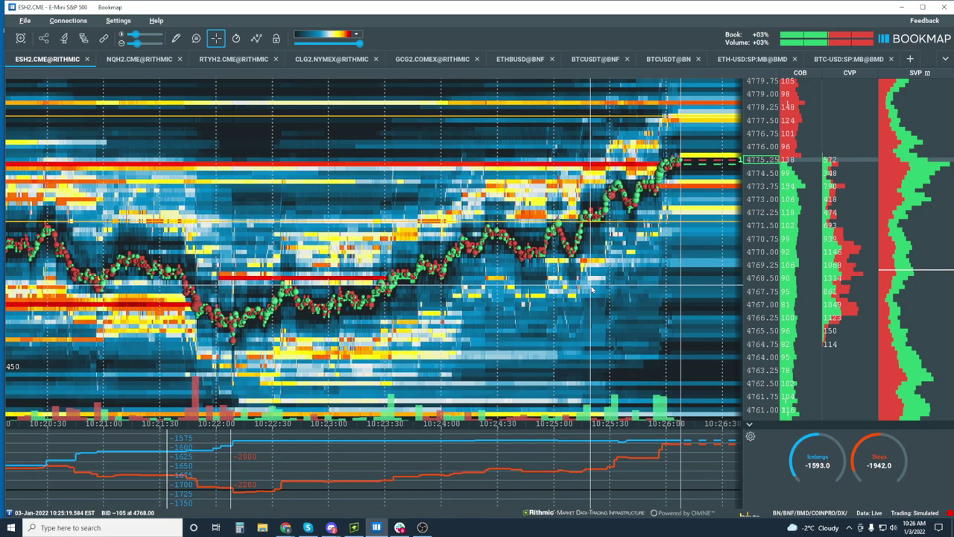
pyautogui.scroll(-5, 593, 289)
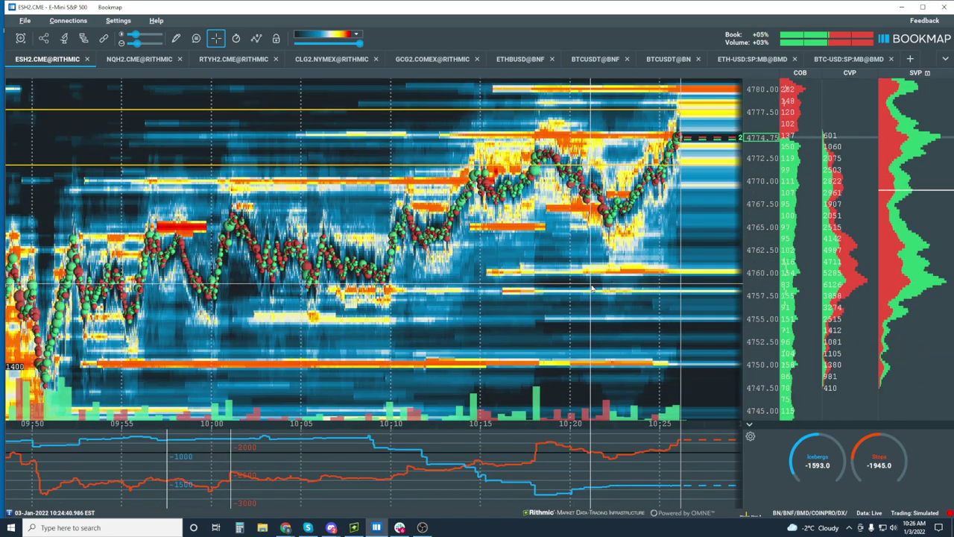
pyautogui.scroll(-3, 593, 290)
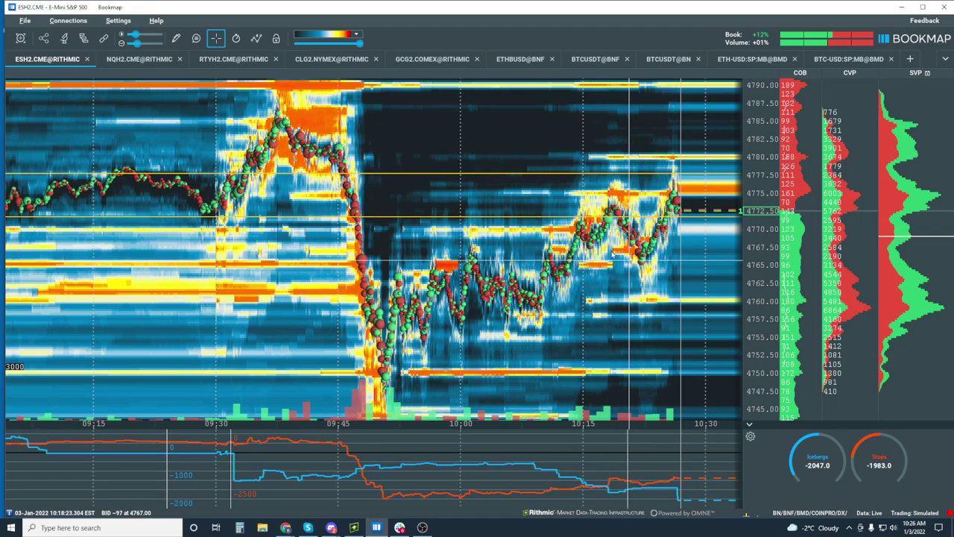
pyautogui.scroll(3, 589, 235)
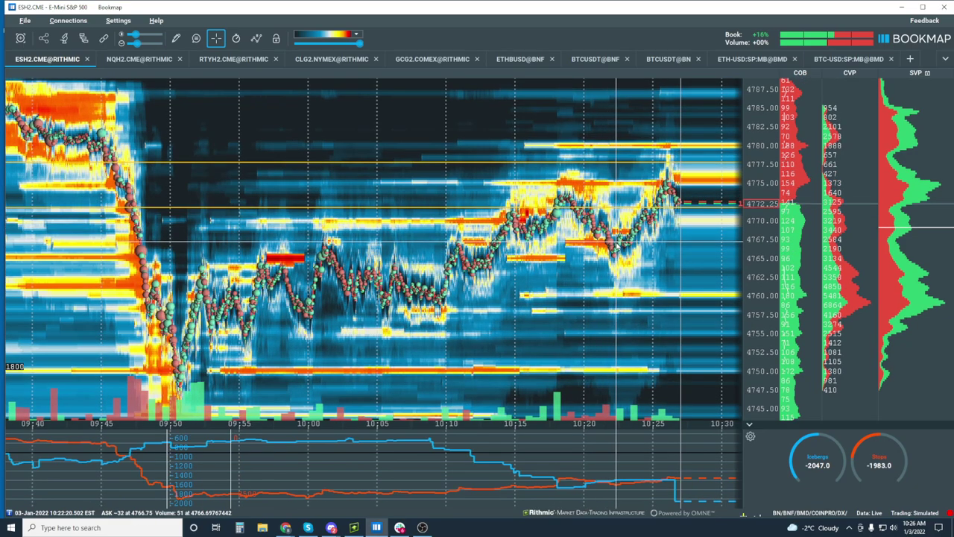
pyautogui.scroll(2, 757, 265)
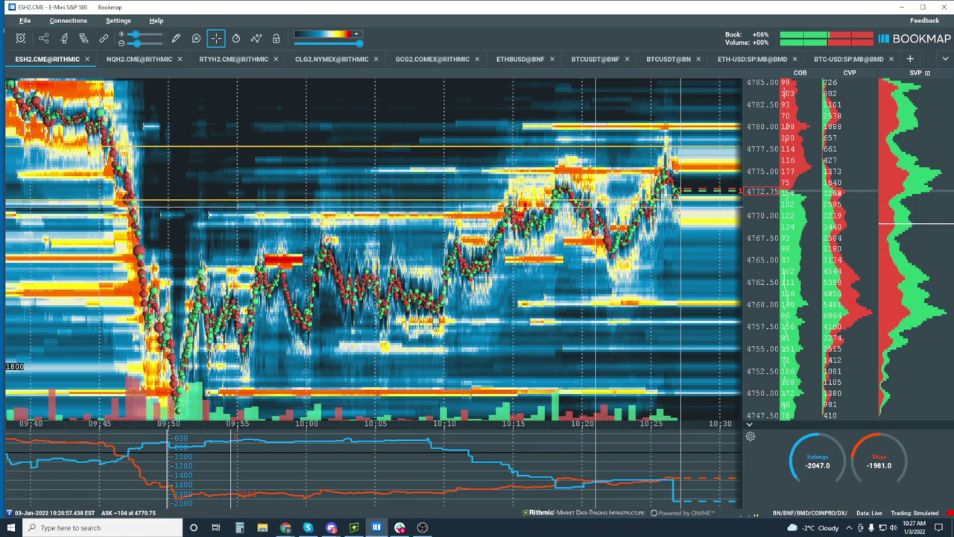
pyautogui.scroll(3, 561, 190)
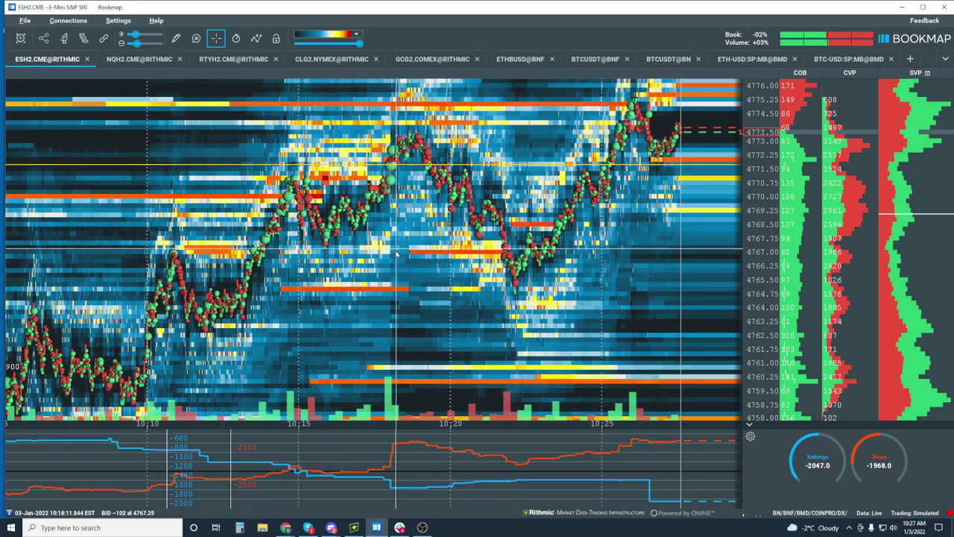
pyautogui.scroll(-2, 349, 265)
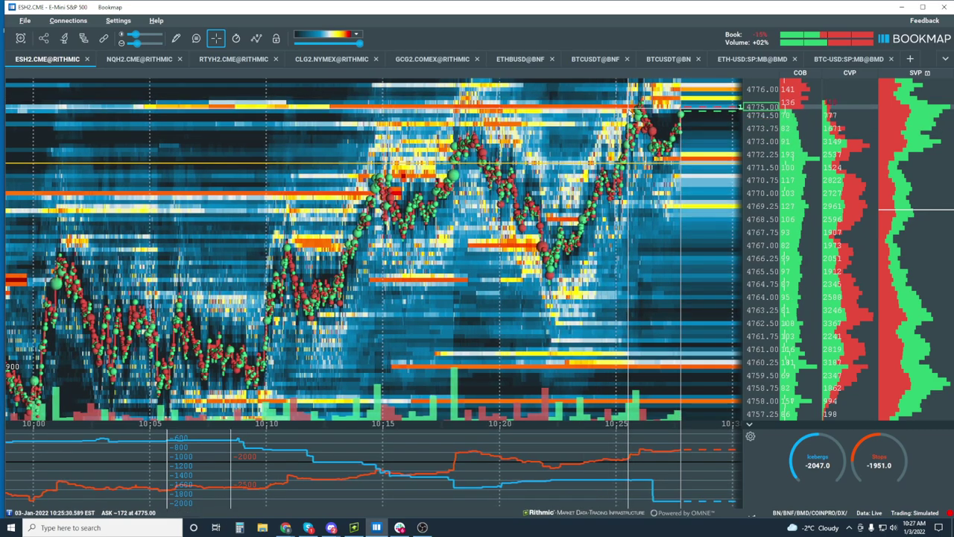
pyautogui.scroll(-3, 763, 139)
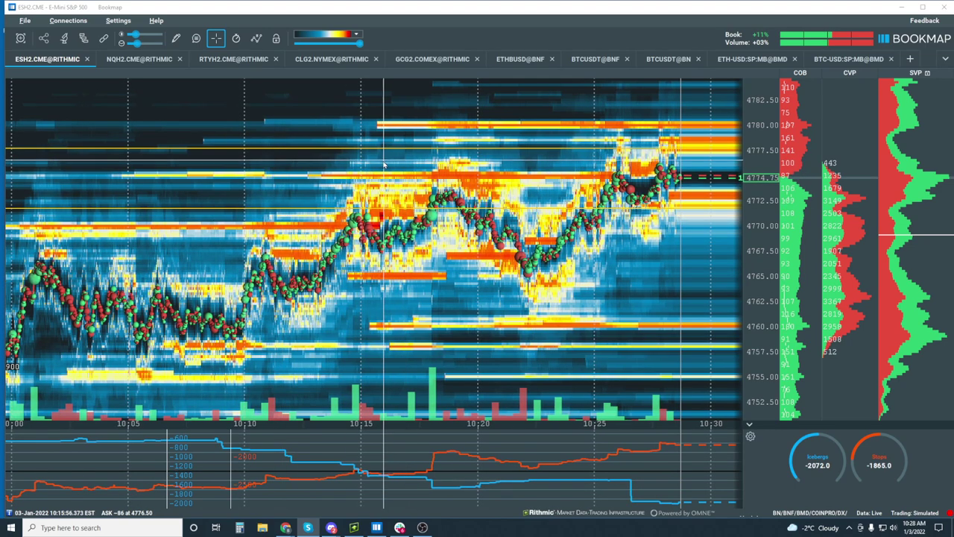
# Review the ESH2 advance from 10:10 to 10:19 and the liquidity around 4770 and 4775 on the heatmap
pyautogui.scroll(3, 373, 194)
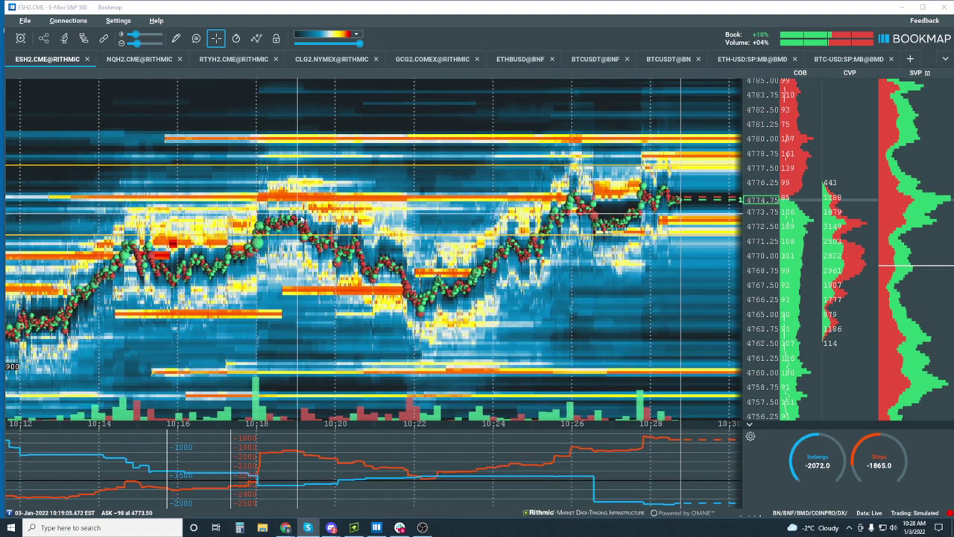
pyautogui.scroll(3, 760, 255)
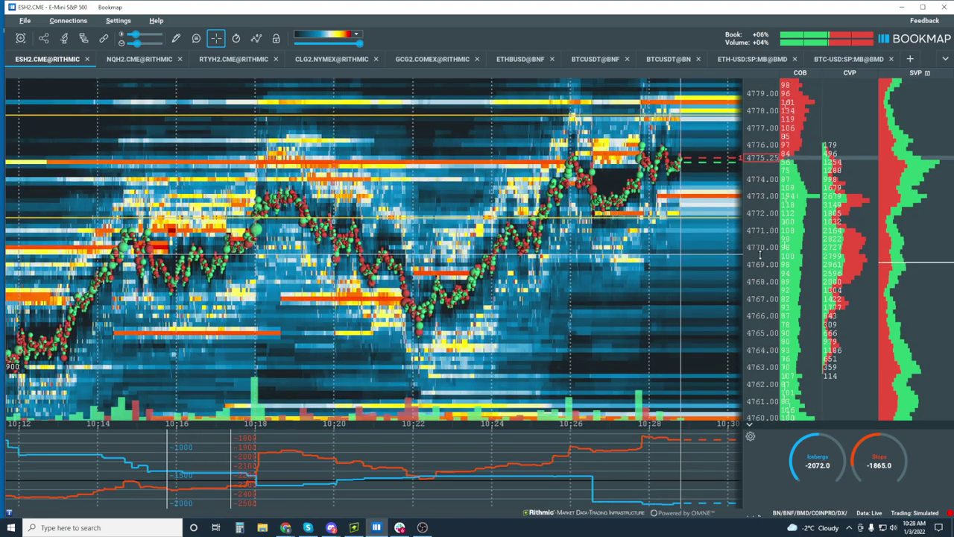
pyautogui.moveTo(266, 220); pyautogui.dragTo(586, 224)
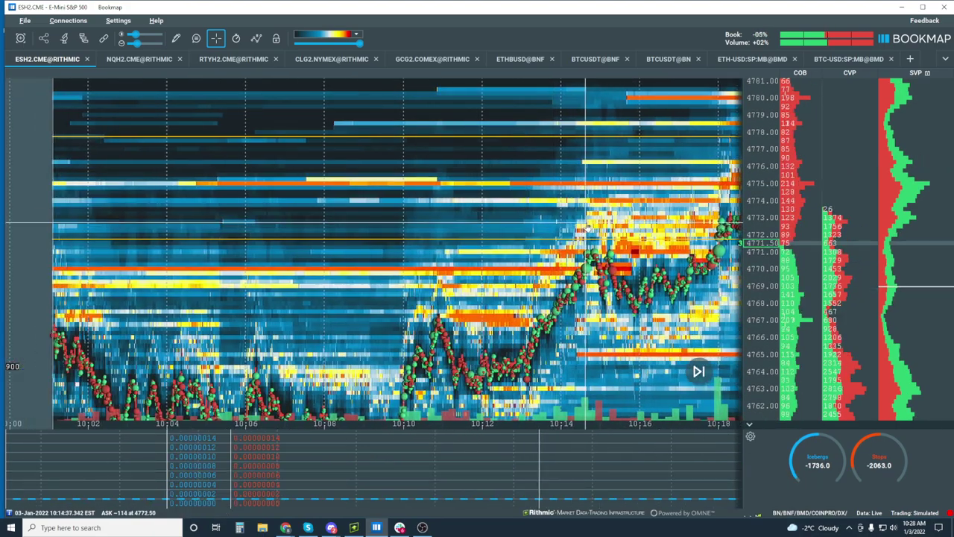
pyautogui.moveTo(344, 201); pyautogui.dragTo(437, 197)
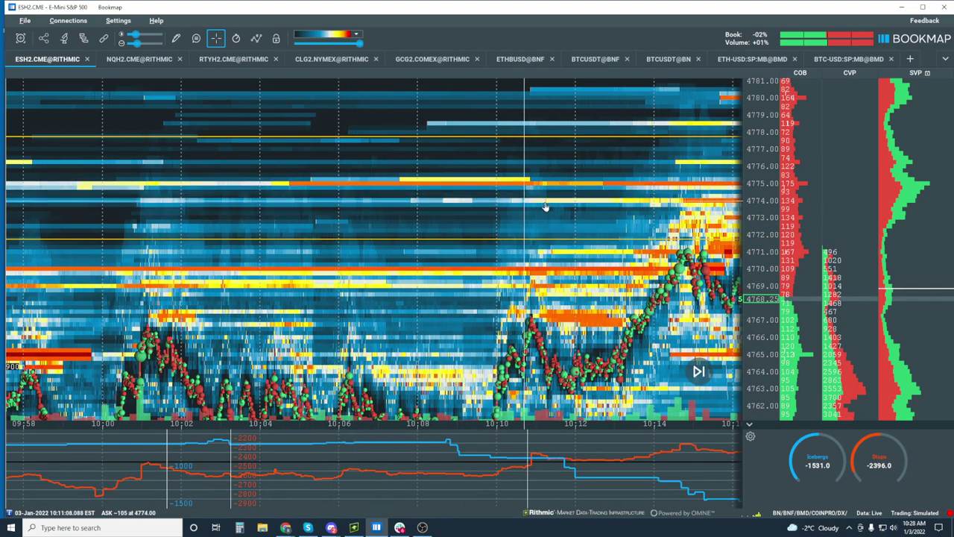
pyautogui.scroll(3, 743, 236)
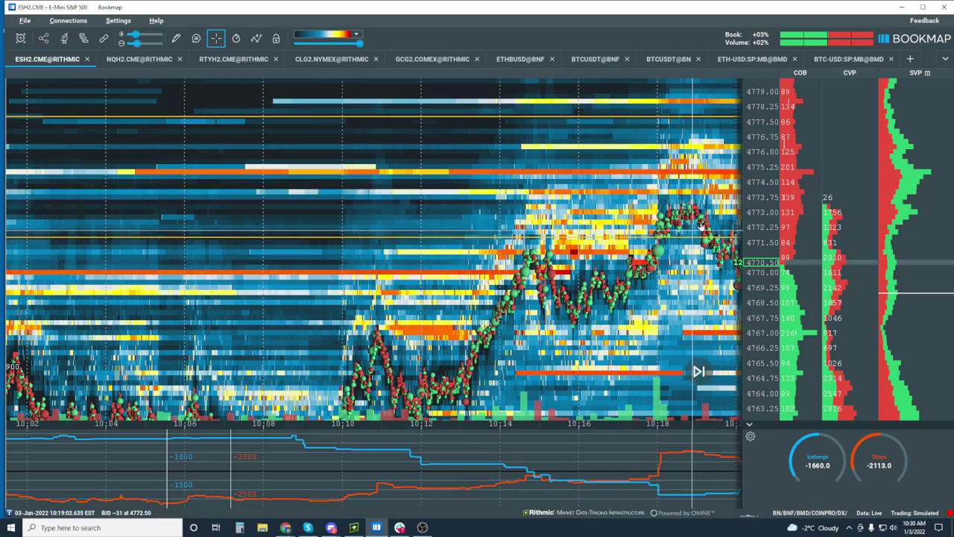
pyautogui.scroll(3, 701, 220)
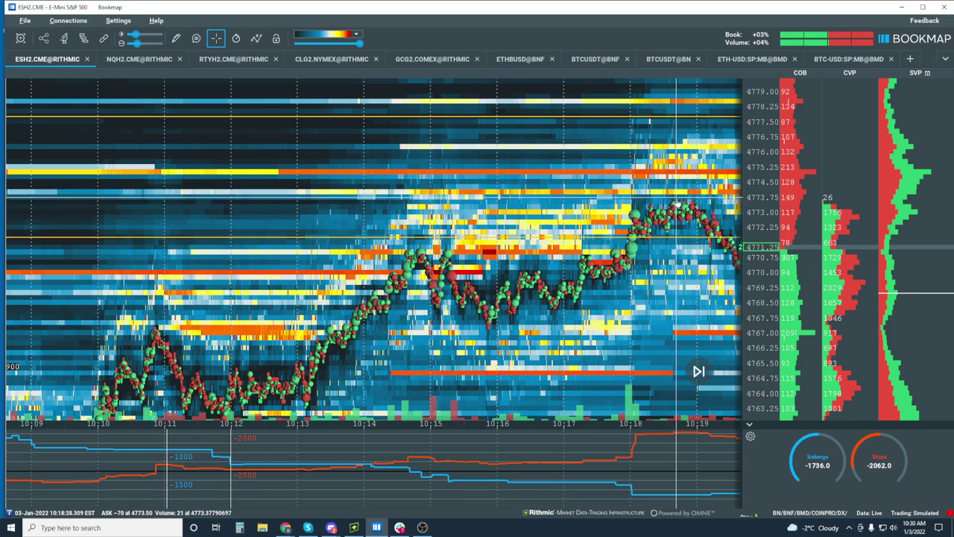
pyautogui.scroll(3, 675, 202)
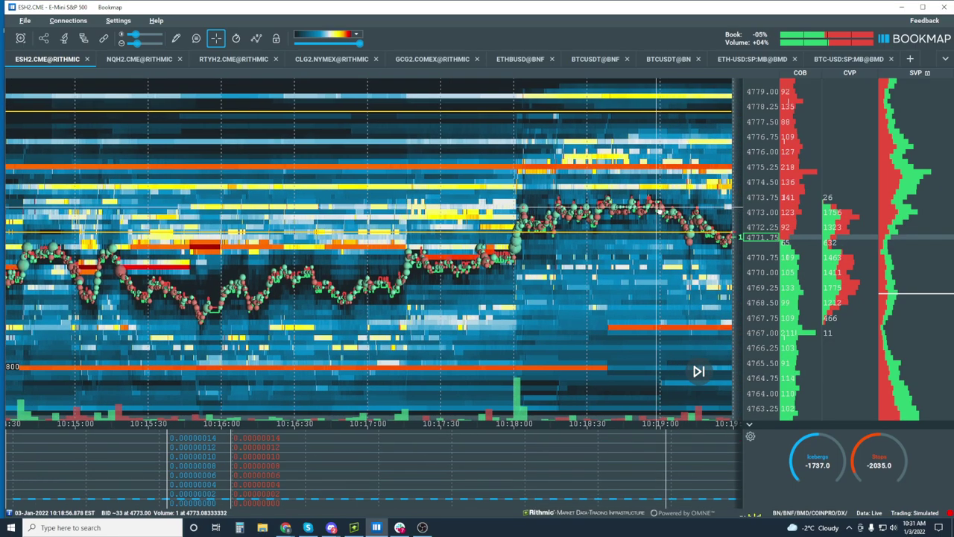
# Draw a line along the 4767 liquidity ahead of the 10:22 low and delete the trial rectangle over that low
pyautogui.scroll(-5, 659, 212)
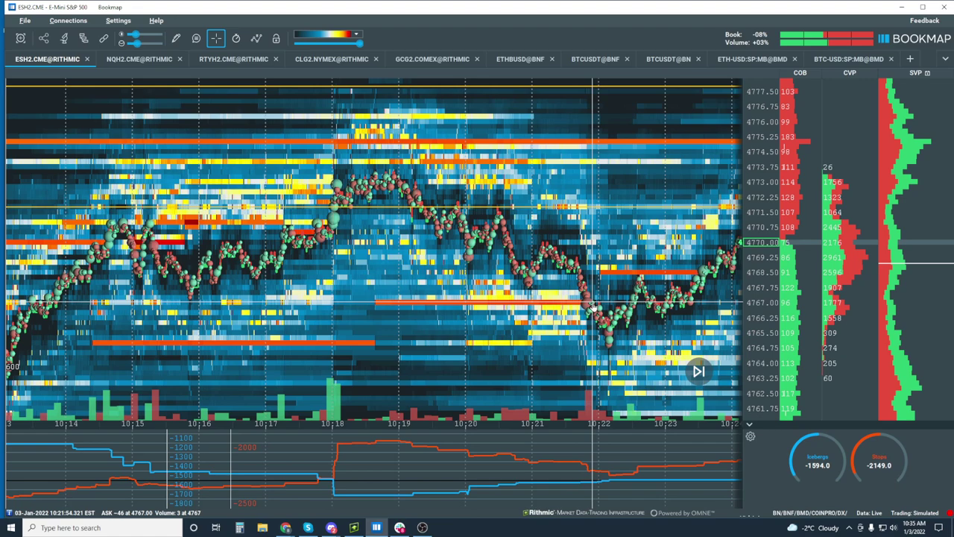
pyautogui.click(176, 39)
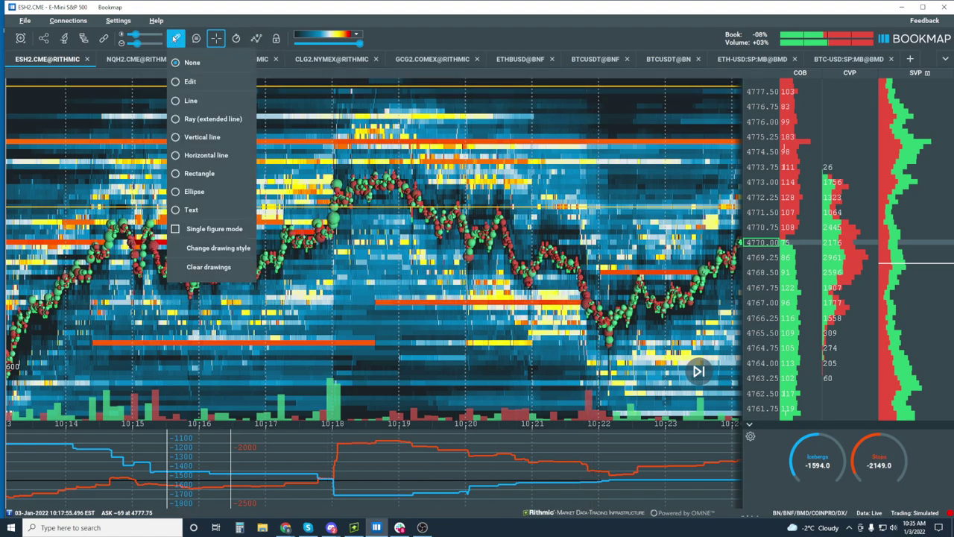
pyautogui.click(217, 156)
pyautogui.moveTo(582, 302)
pyautogui.mouseDown()
pyautogui.moveTo(669, 348)
pyautogui.moveTo(637, 344)
pyautogui.mouseUp()
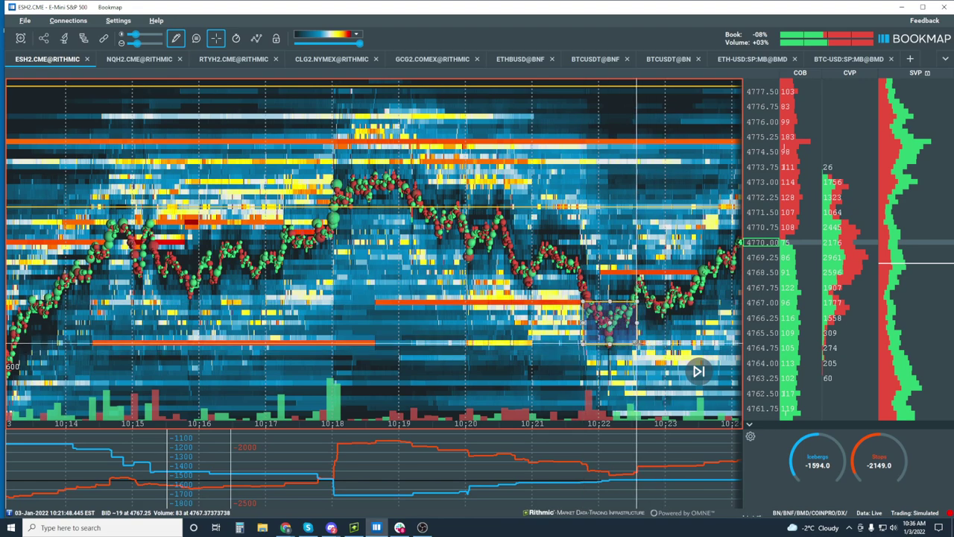
pyautogui.press('Delete')
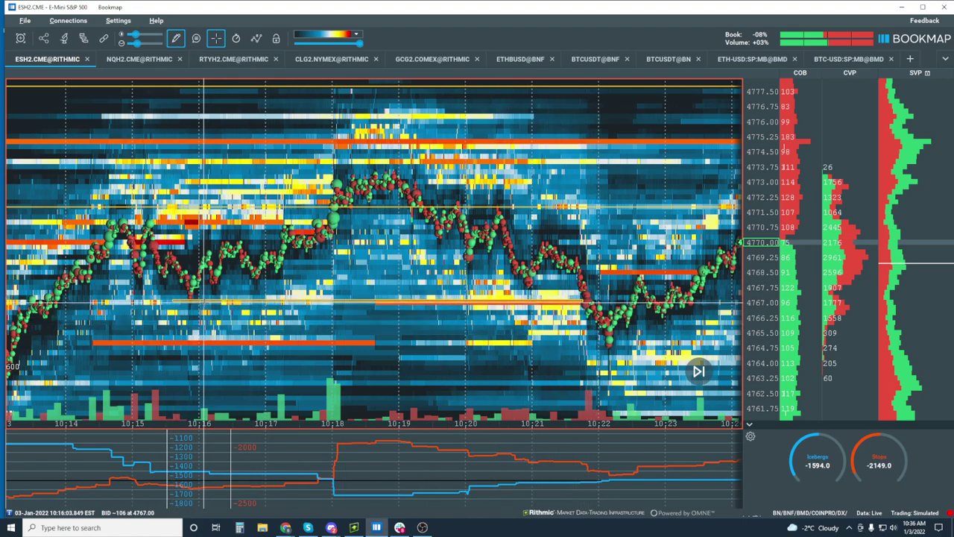
# Draw a rectangle around the 10:22 dip from 4767 to about 4764.75, plus horizontal lines at about 4768.50 and 4766.50
pyautogui.moveTo(581, 303); pyautogui.dragTo(632, 353)
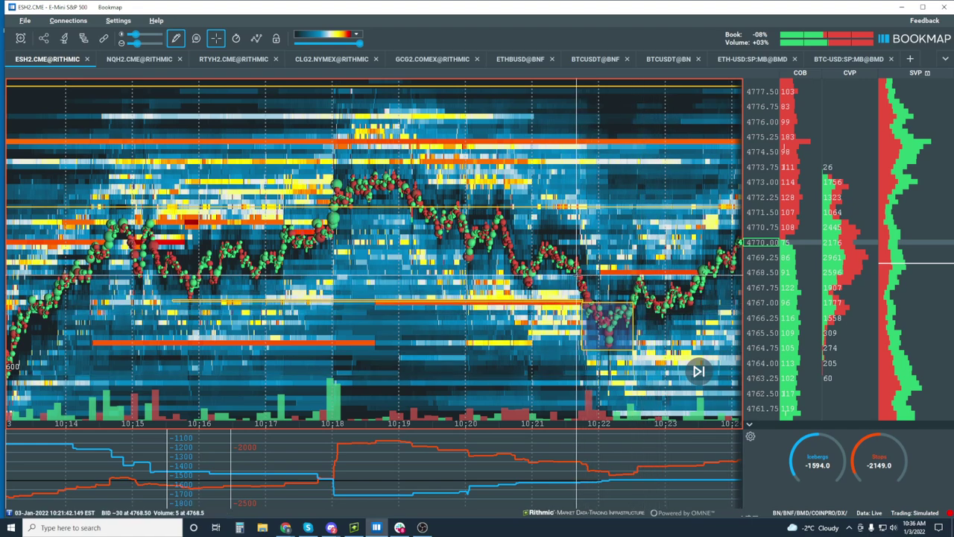
pyautogui.moveTo(574, 278); pyautogui.dragTo(671, 274)
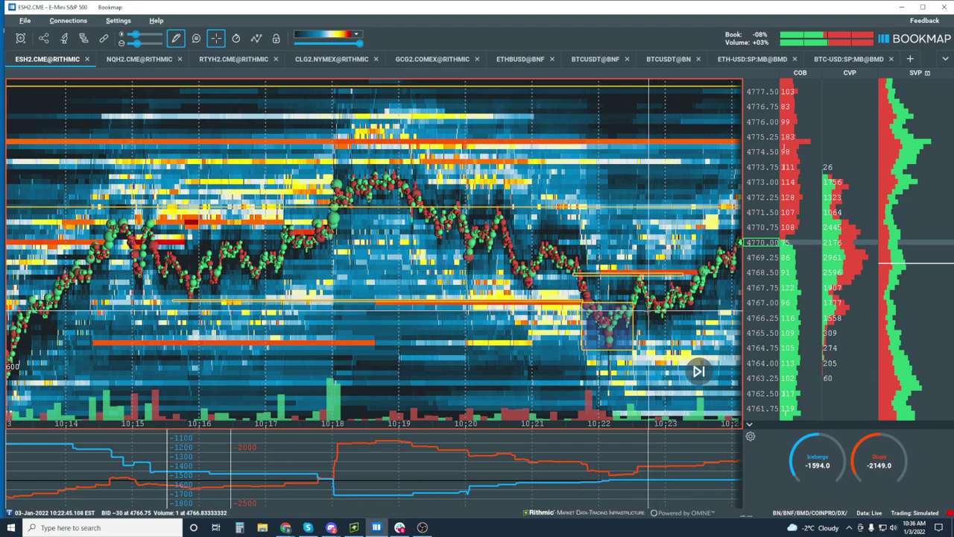
pyautogui.moveTo(598, 313); pyautogui.dragTo(718, 312)
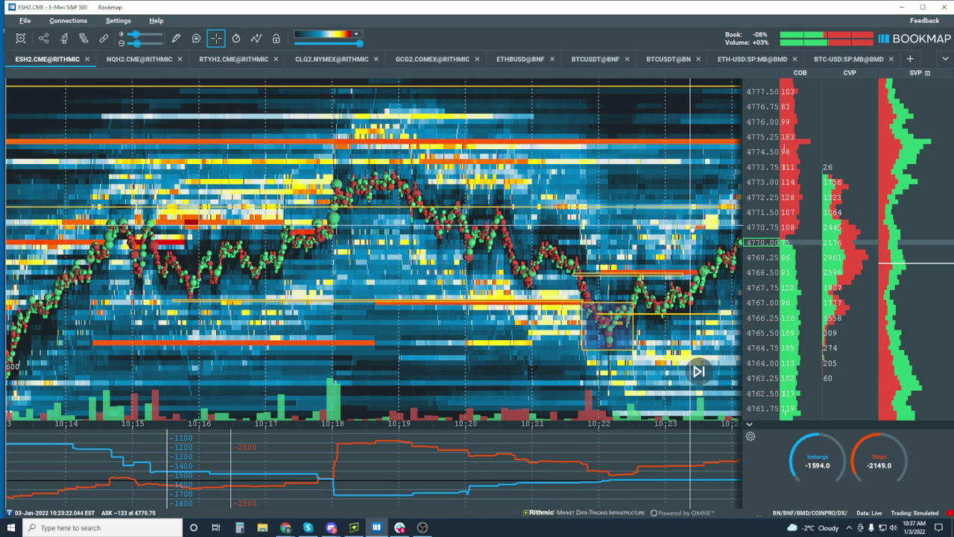
# Examine the ESH2 rally from the 10:22 low and compare it with the wider price action since 08:45
pyautogui.moveTo(681, 242); pyautogui.dragTo(502, 222)
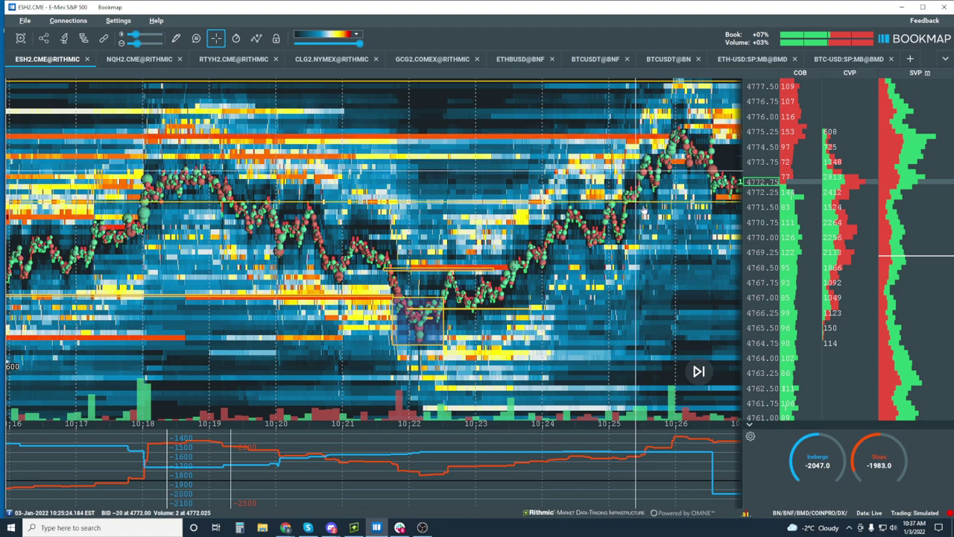
pyautogui.scroll(-5, 643, 140)
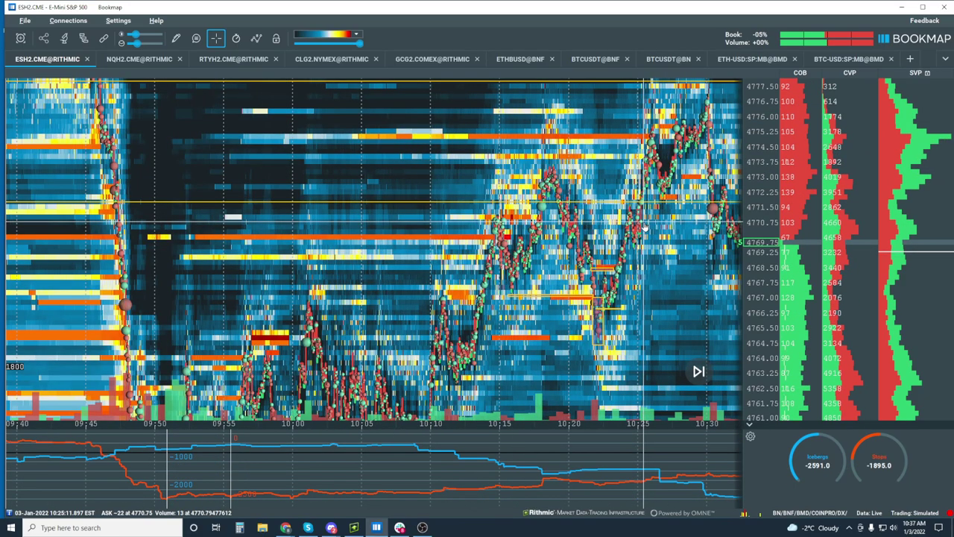
pyautogui.scroll(-3, 645, 228)
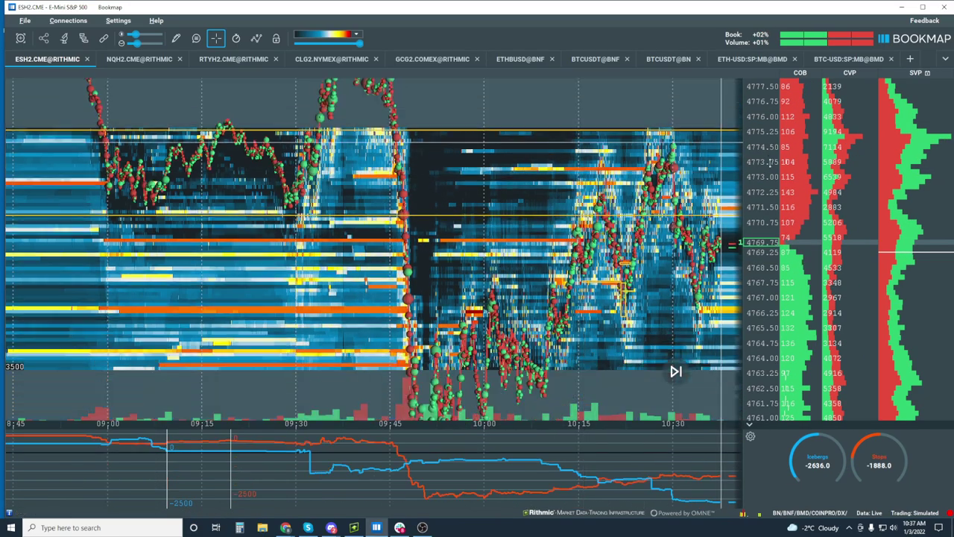
pyautogui.scroll(-3, 770, 162)
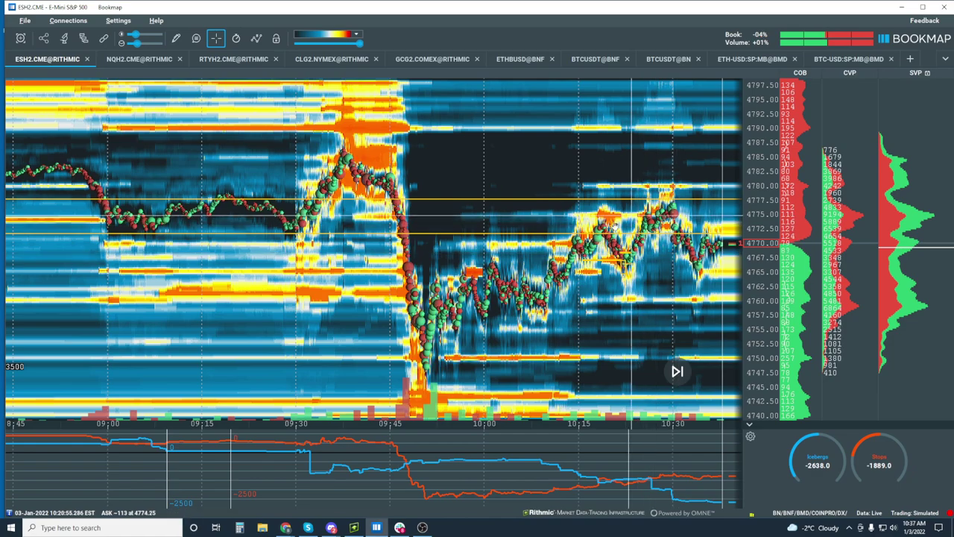
pyautogui.scroll(3, 633, 214)
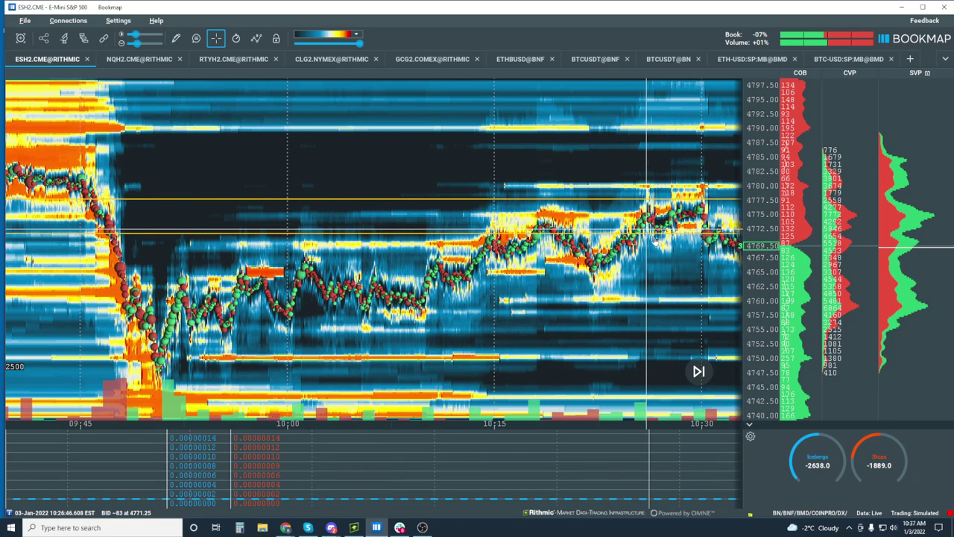
pyautogui.moveTo(656, 235); pyautogui.dragTo(565, 223)
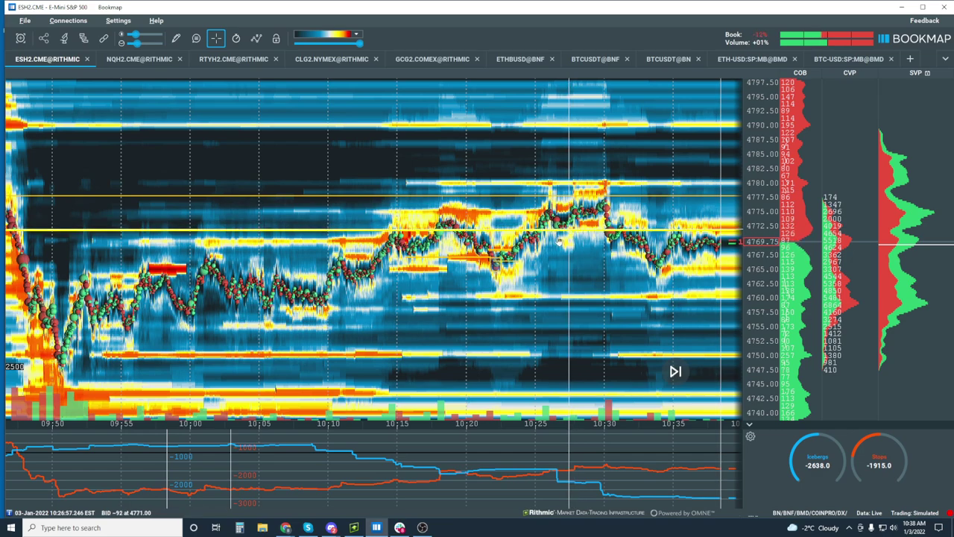
# Examine the 4770 liquidity and the ESH2 price move through it at about 10:14:38 in close detail
pyautogui.scroll(-3, 511, 253)
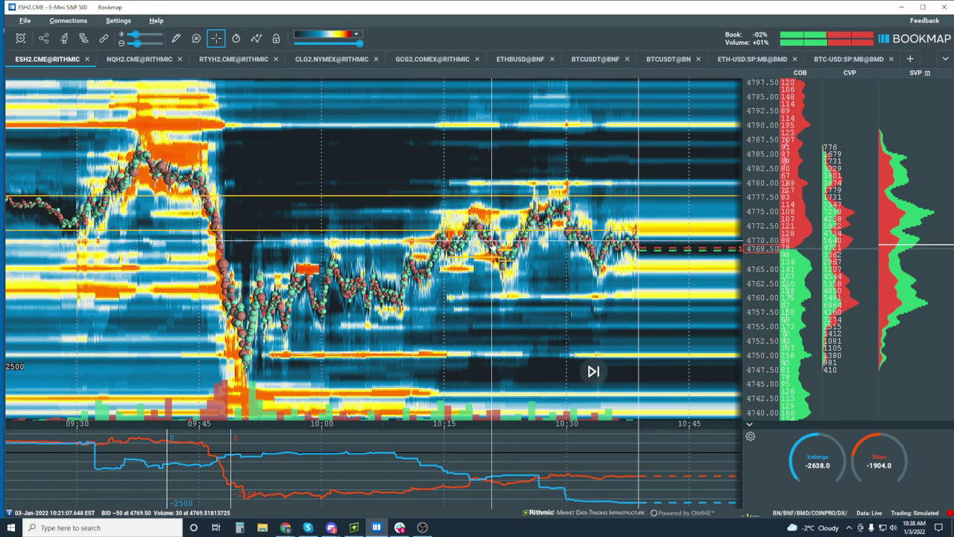
pyautogui.scroll(5, 470, 247)
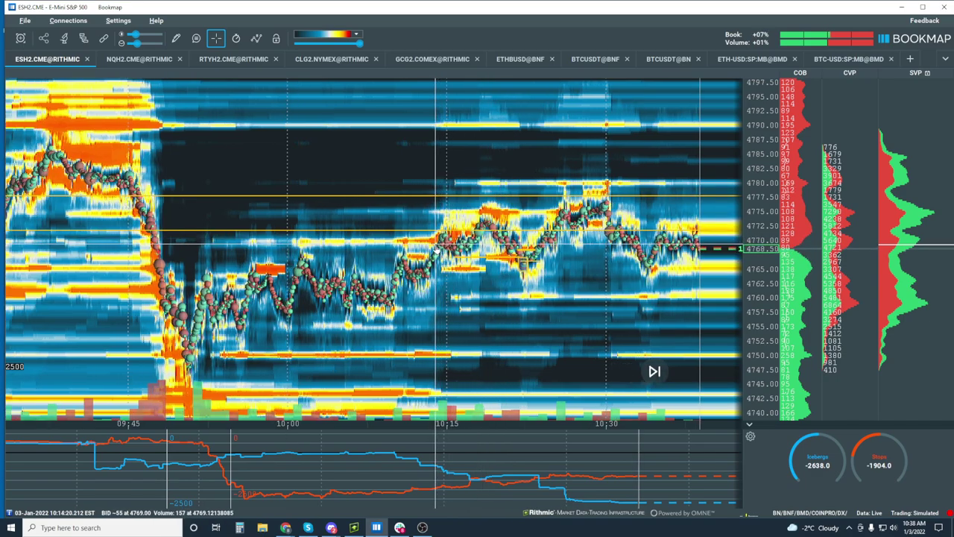
pyautogui.scroll(5, 448, 246)
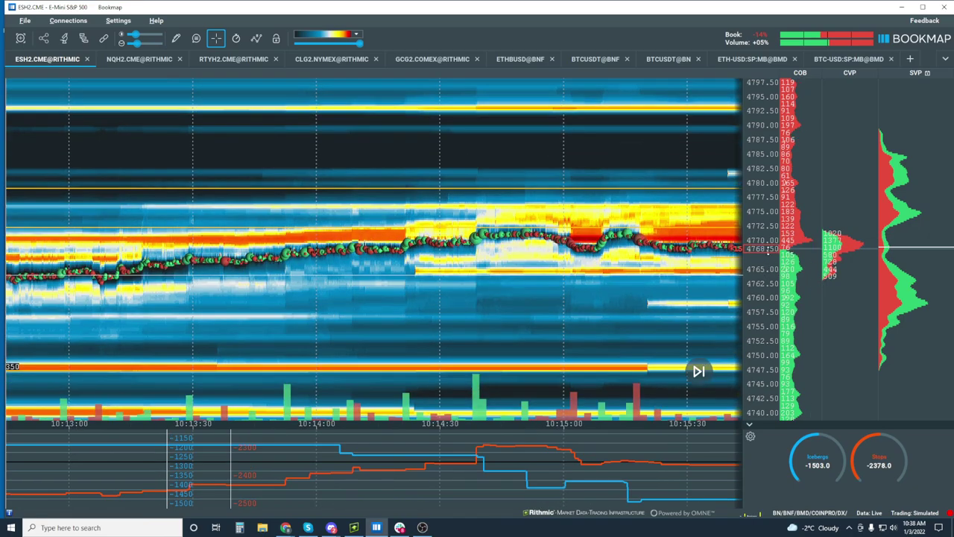
pyautogui.scroll(1, 766, 223)
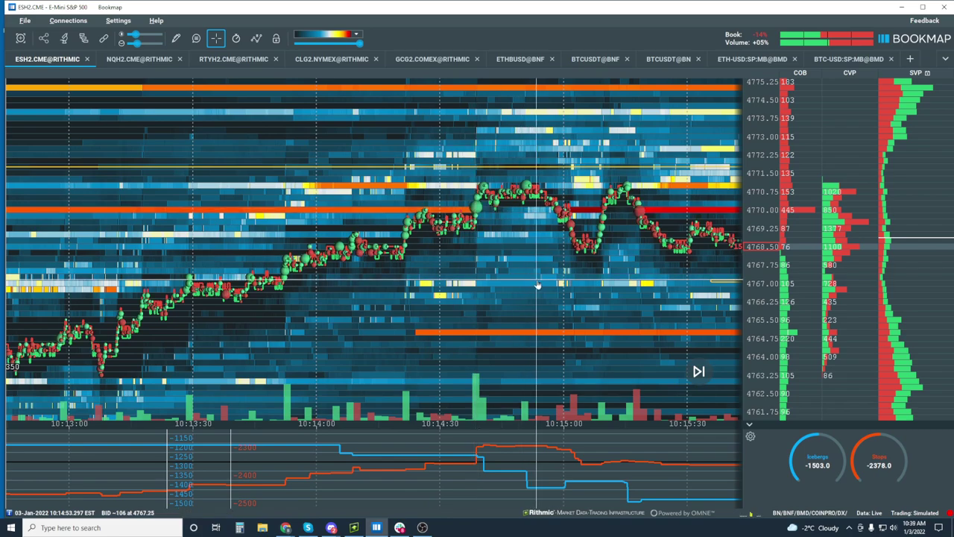
pyautogui.scroll(10, 536, 283)
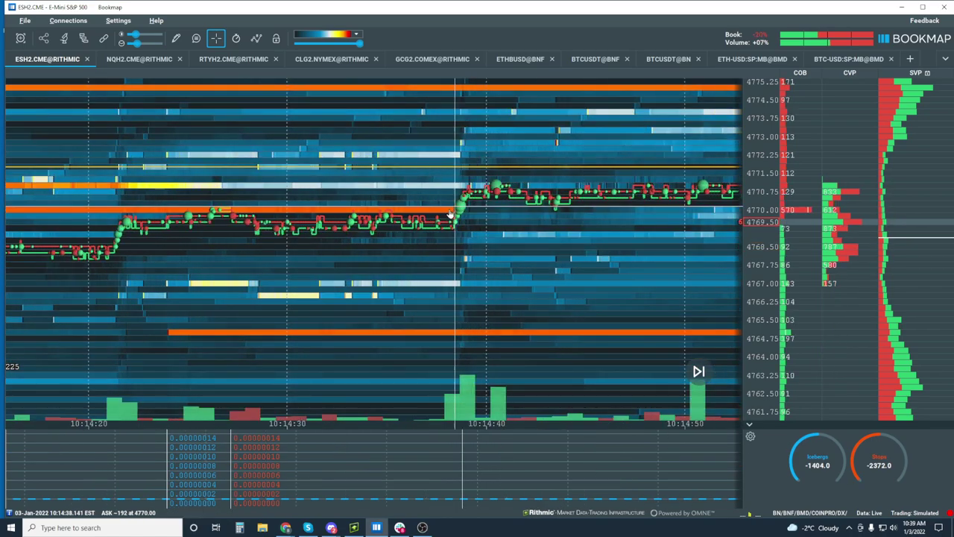
# Examine the trades hitting the 4770 liquidity at about 10:14:38.61 in millisecond detail
pyautogui.scroll(10, 485, 221)
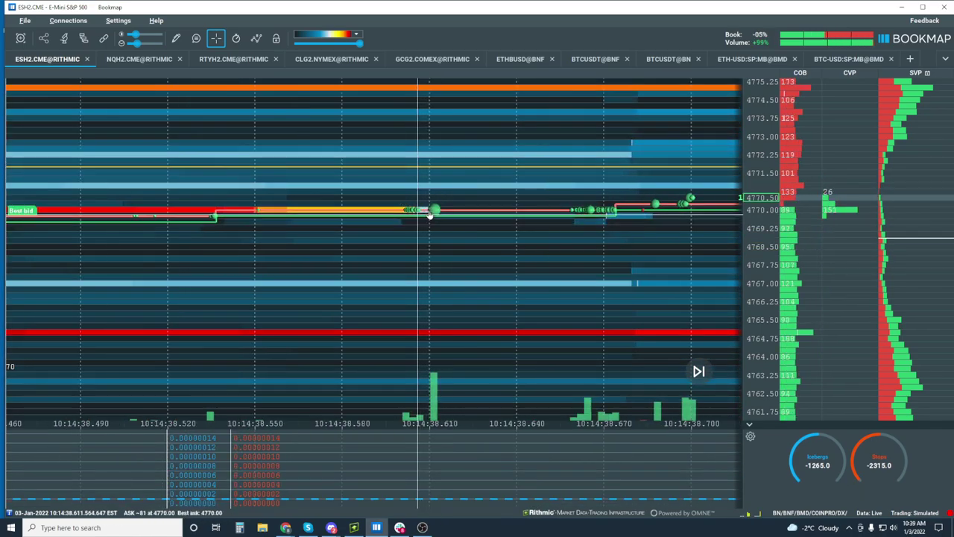
pyautogui.scroll(5, 520, 279)
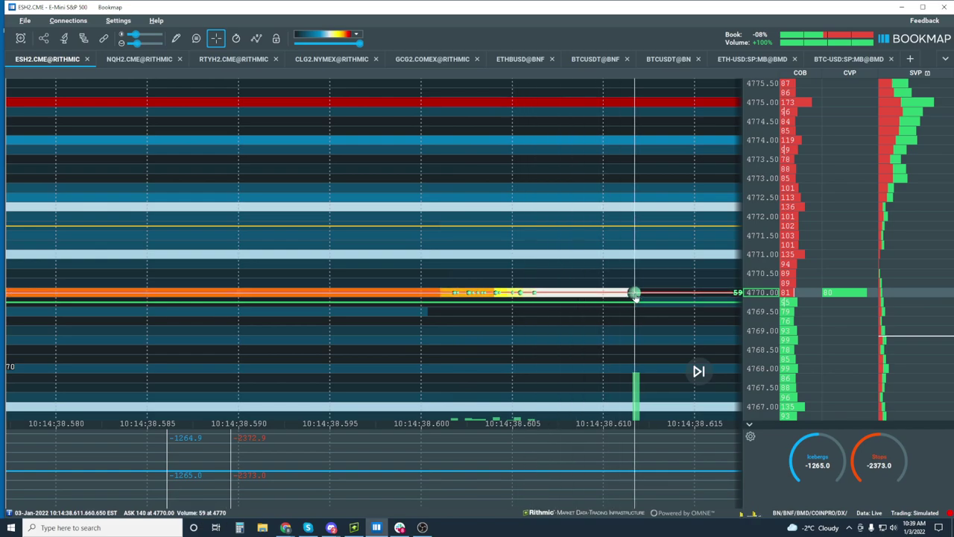
pyautogui.scroll(-5, 639, 295)
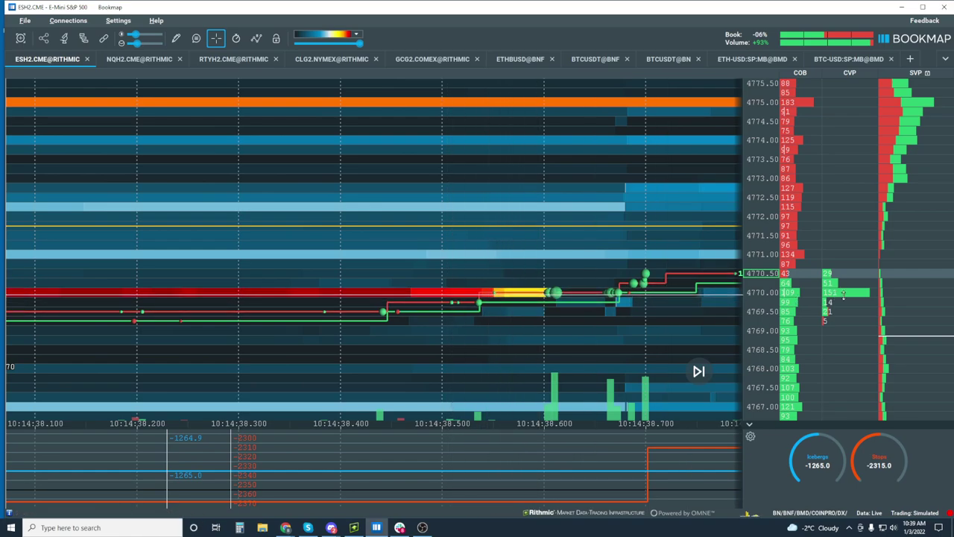
# Turn on the heatmap's data tooltip and inspect the orders around the 10:14:38 break of 4770
pyautogui.click(196, 38)
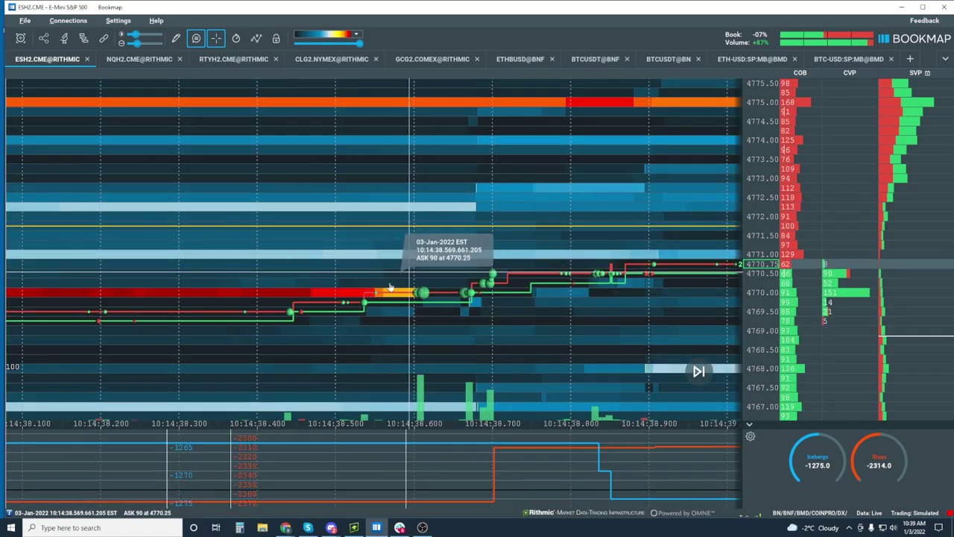
pyautogui.scroll(-10, 418, 293)
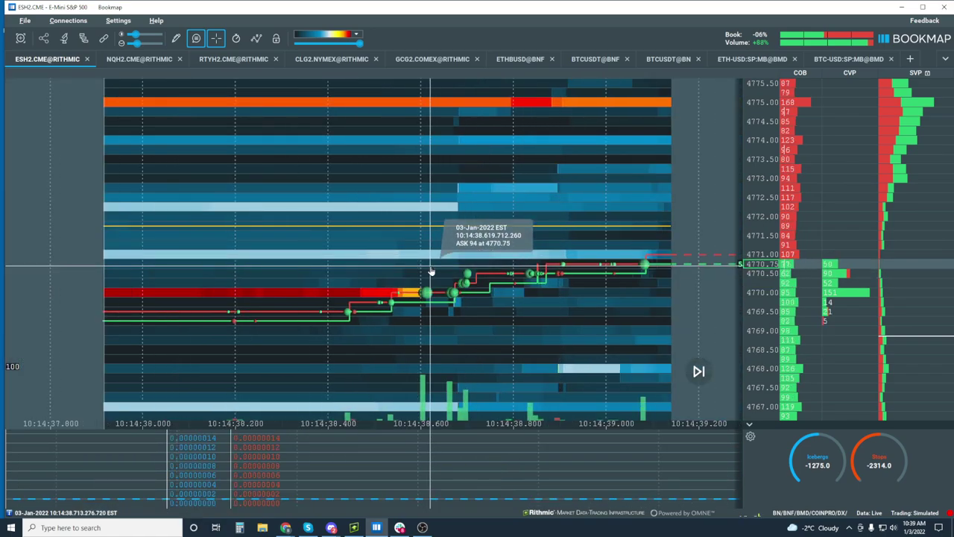
pyautogui.scroll(-10, 431, 272)
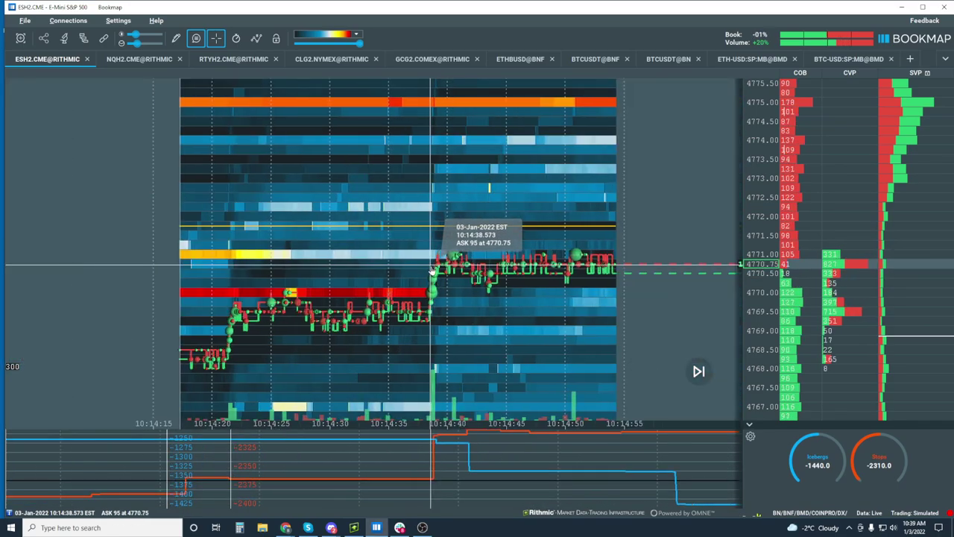
# Examine the 10:15:02 to 10:15:10 ESH2 dip below the 4770 liquidity and the offers above it
pyautogui.scroll(10, 540, 296)
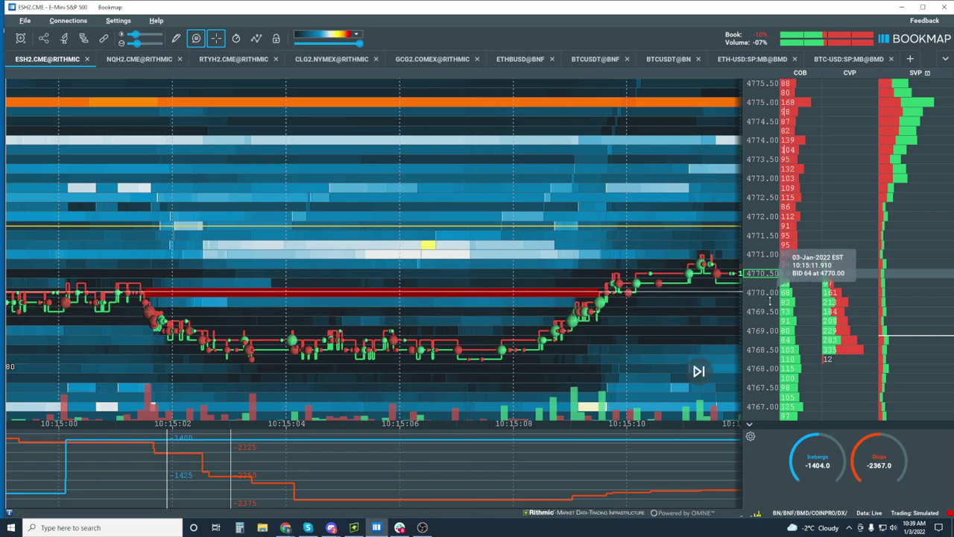
pyautogui.scroll(2, 589, 280)
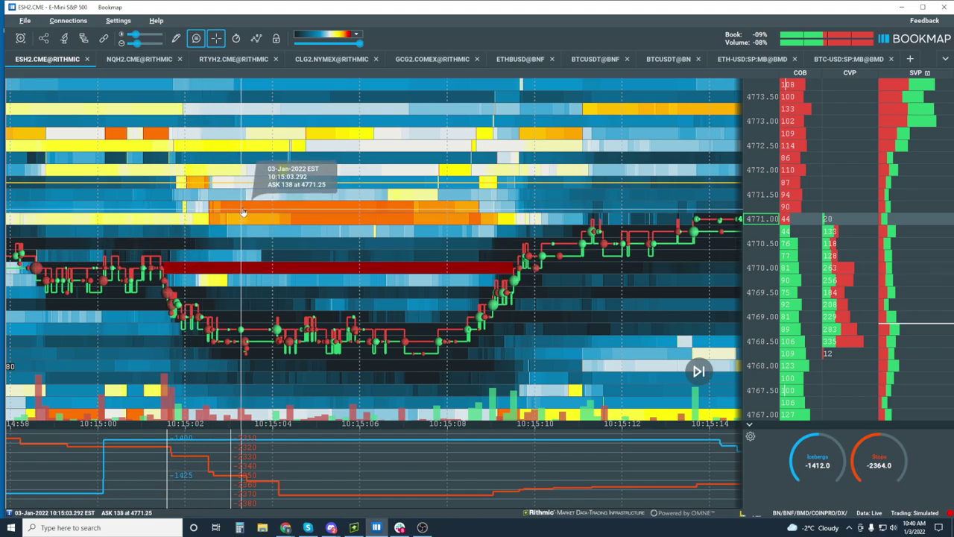
pyautogui.moveTo(227, 217); pyautogui.dragTo(466, 240)
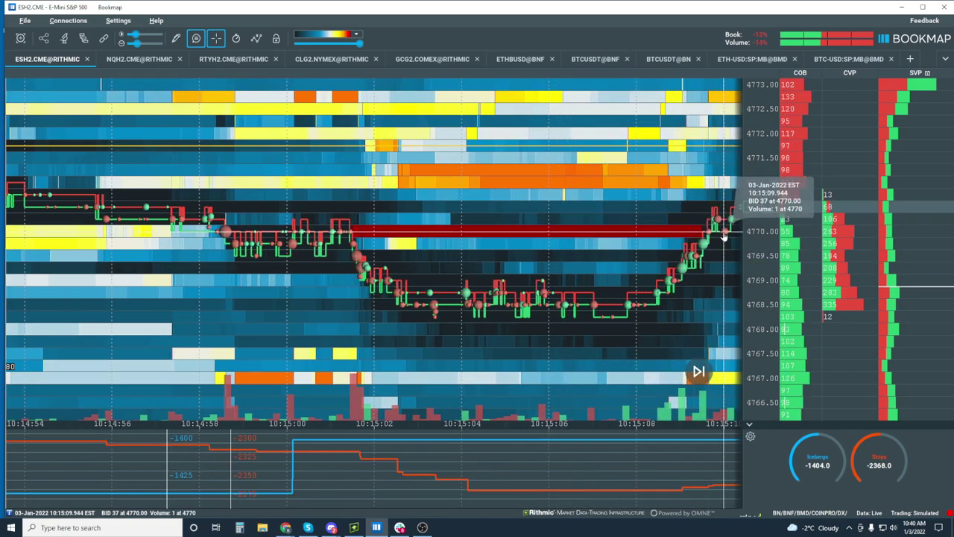
# Inspect the 4770 ask liquidity as price returns to it at about 10:15:09.5, and compare it with the preceding dip
pyautogui.scroll(4, 692, 239)
pyautogui.scroll(1, 690, 244)
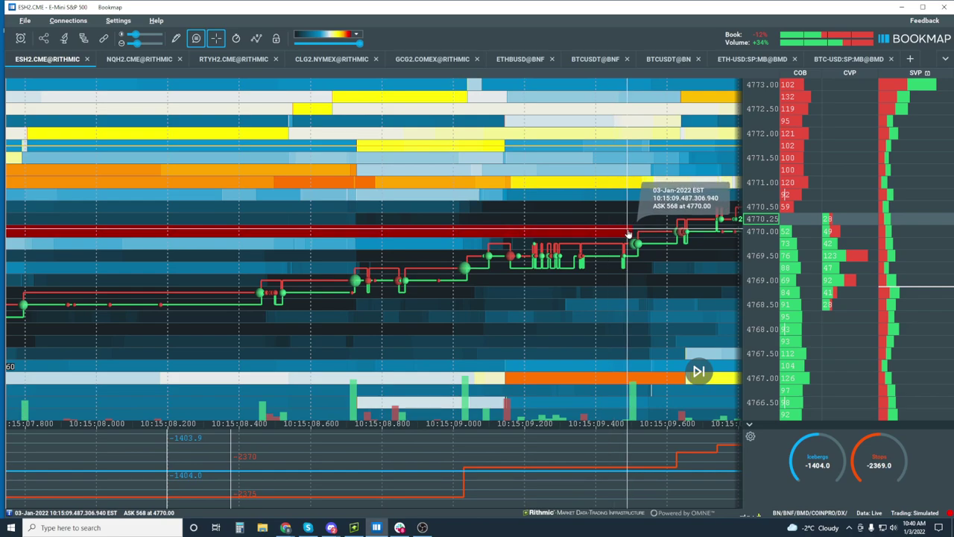
pyautogui.scroll(2, 625, 240)
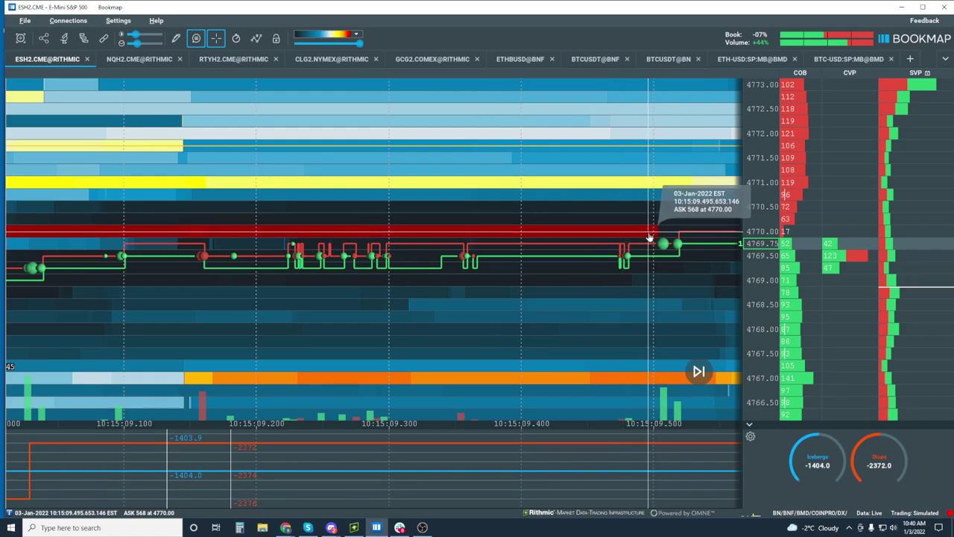
pyautogui.scroll(-2, 650, 238)
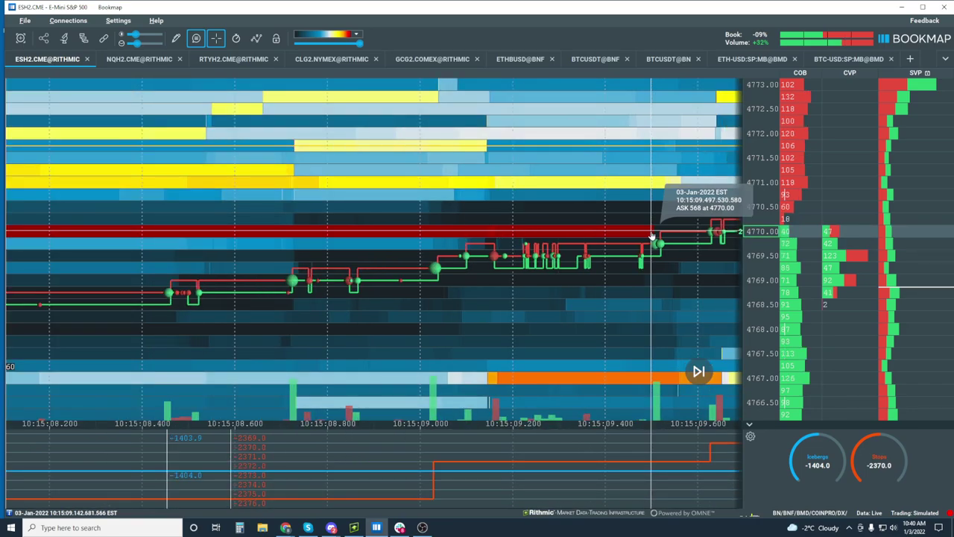
pyautogui.scroll(-4, 653, 237)
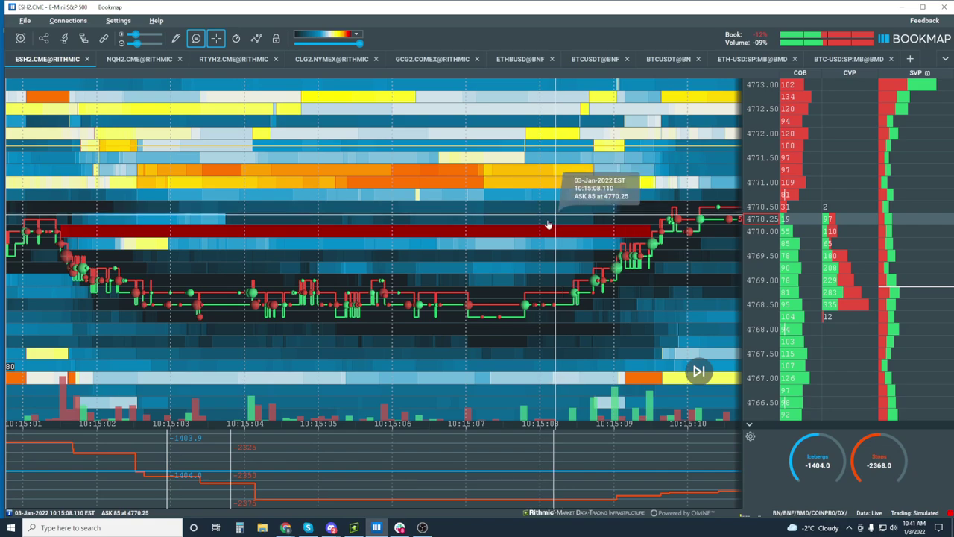
pyautogui.scroll(-2, 560, 216)
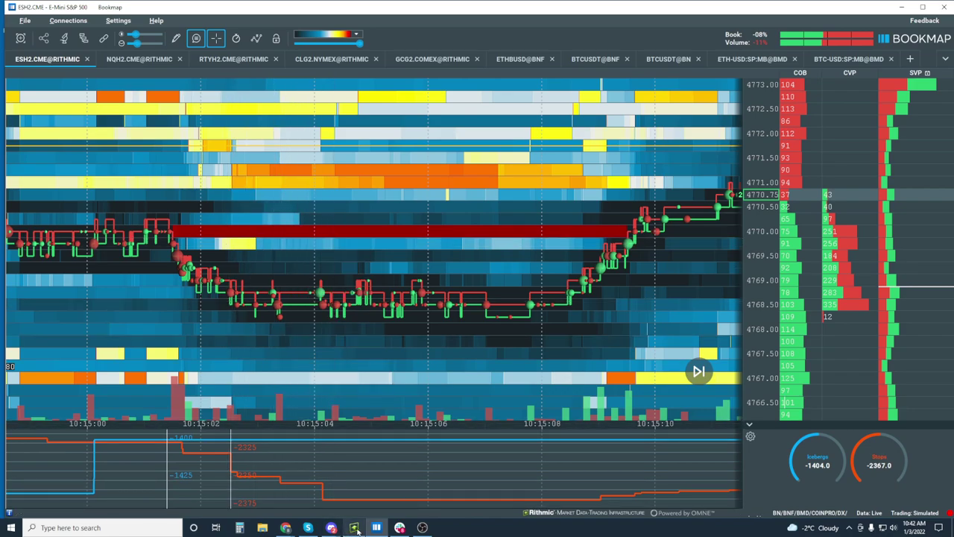
# Switch to Rithmic Trader Pro to review the daily, hourly and 15-minute ESH2 charts, and return to Bookmap
pyautogui.moveTo(285, 528)
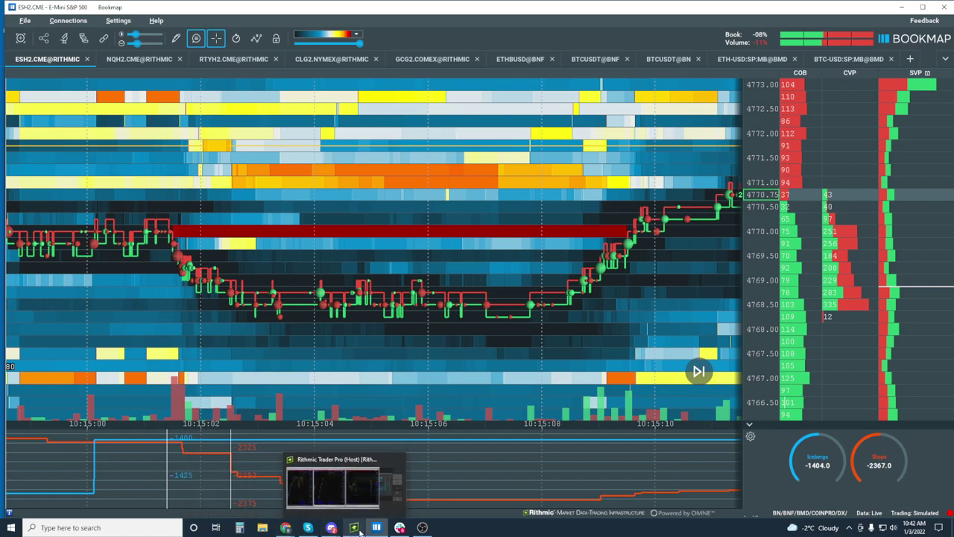
pyautogui.click(354, 528)
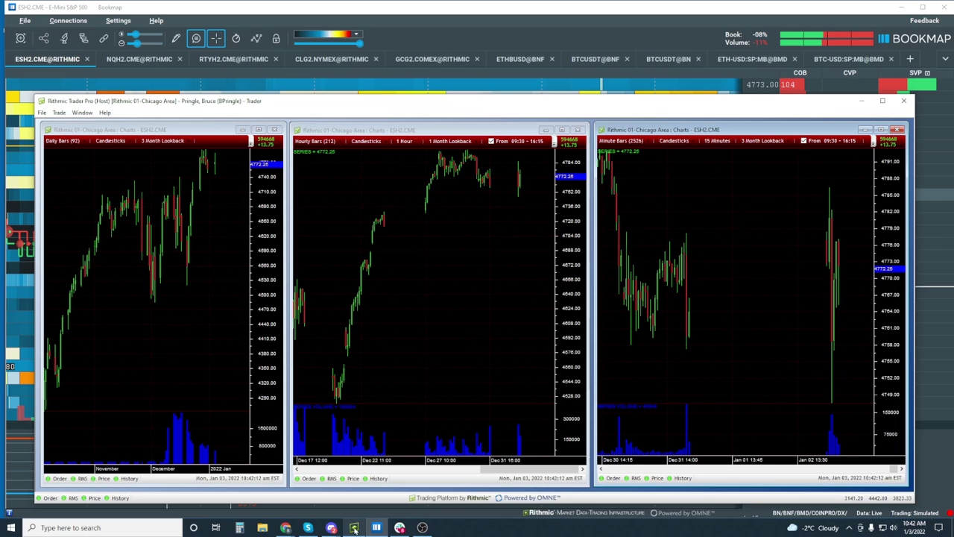
pyautogui.click(179, 283)
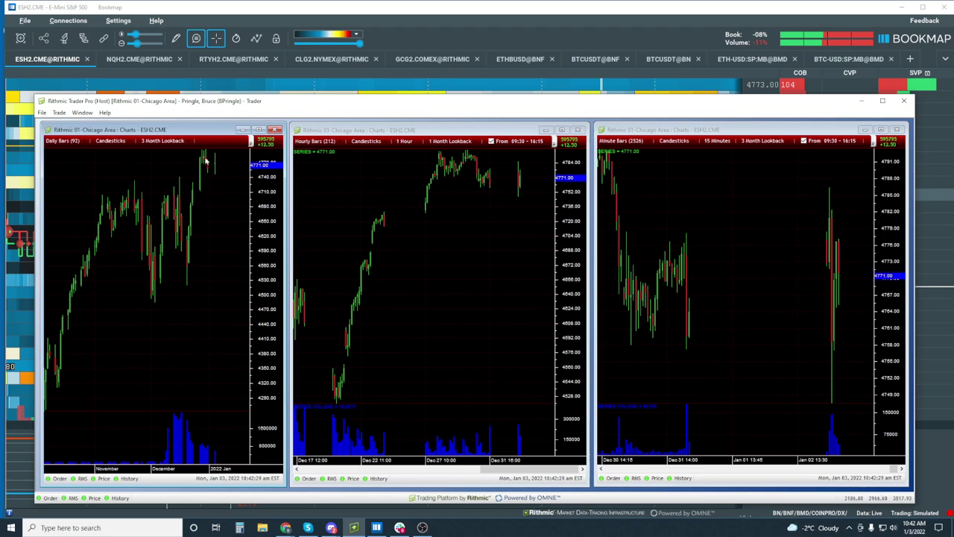
pyautogui.click(385, 10)
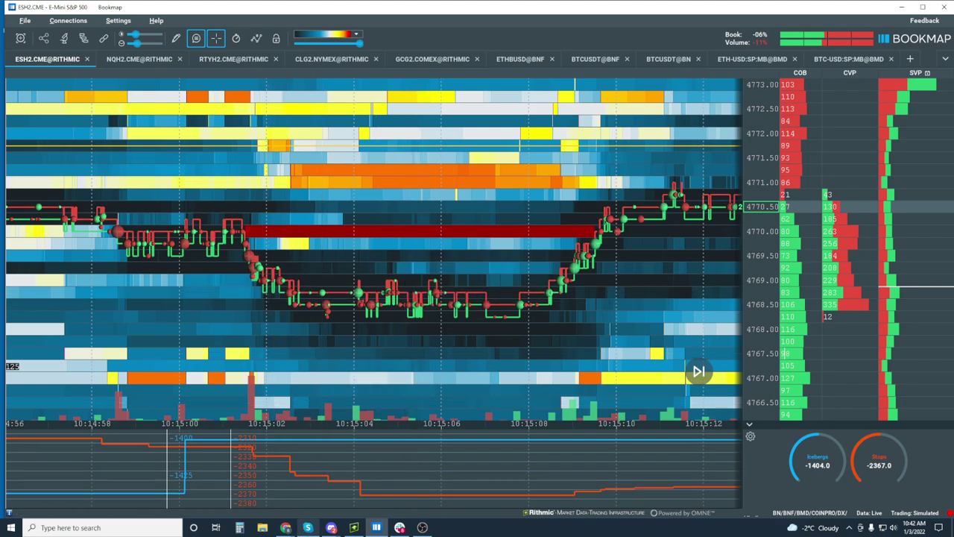
# Switch to the Chrome window with the BookmapLive webinar slides and open the Bookmap YouTube channel in a new tab
pyautogui.moveTo(284, 528)
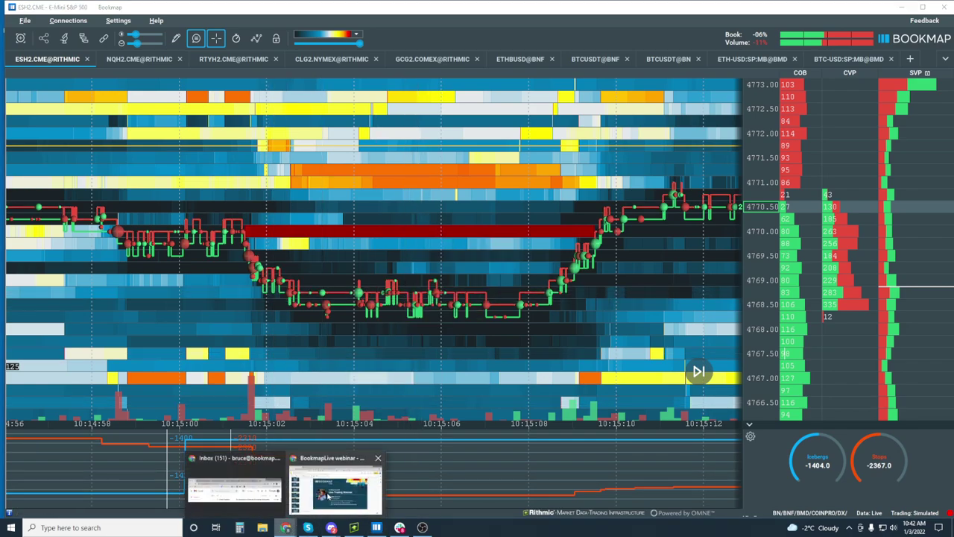
pyautogui.moveTo(330, 494)
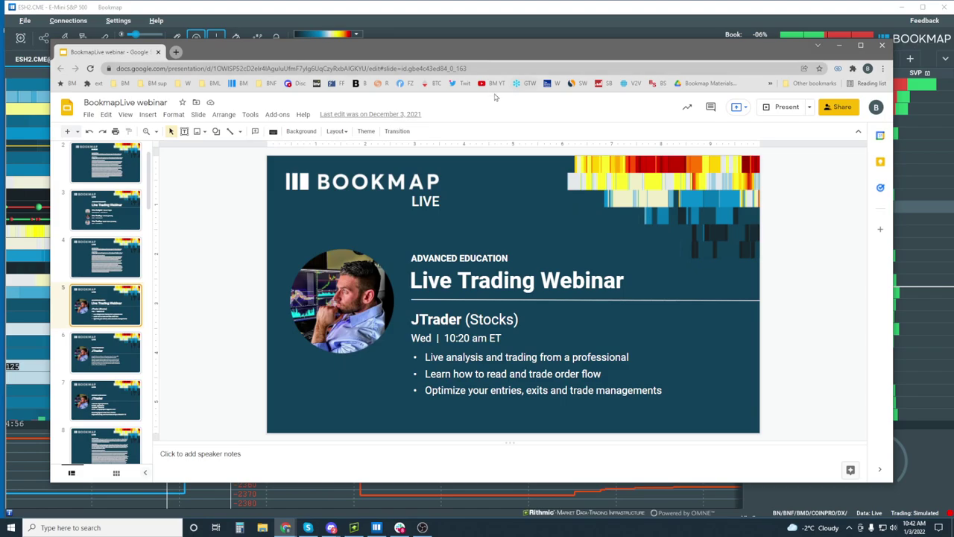
pyautogui.rightClick(484, 86)
pyautogui.click(510, 94)
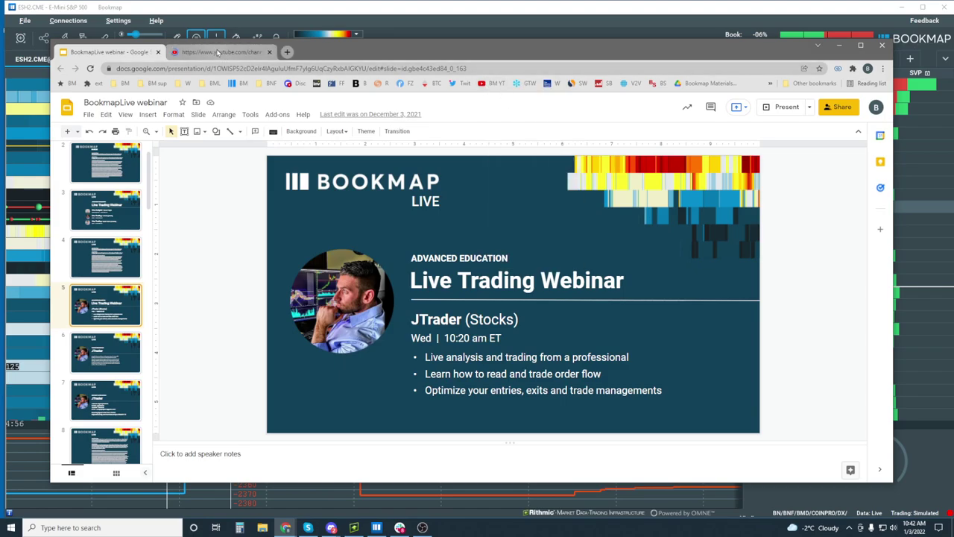
pyautogui.click(218, 52)
# Locate the 2021-12-20 BookmapLive Icebergs with Higher Time Frame Analysis video among the channel's Selected Webinars, and return to Bookmap
pyautogui.scroll(-4, 409, 228)
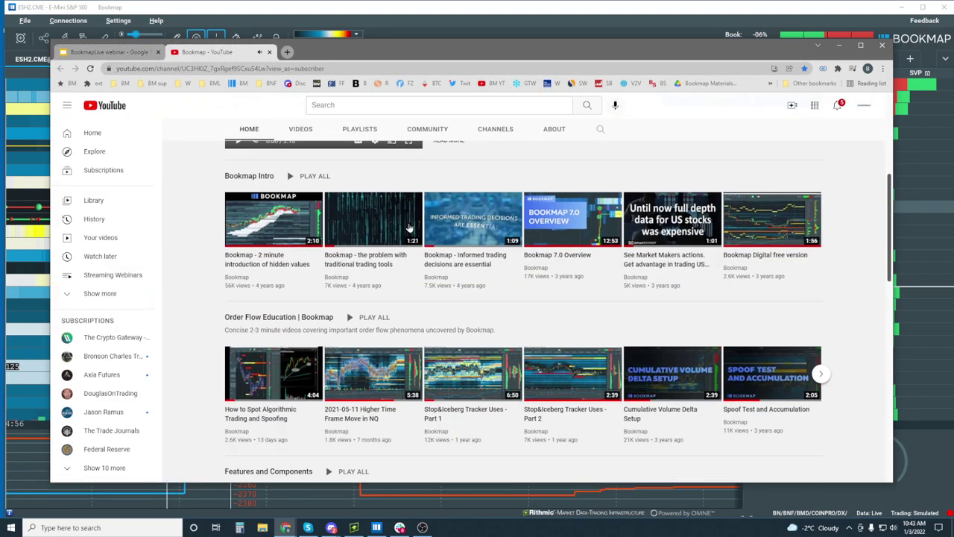
pyautogui.scroll(-5, 408, 227)
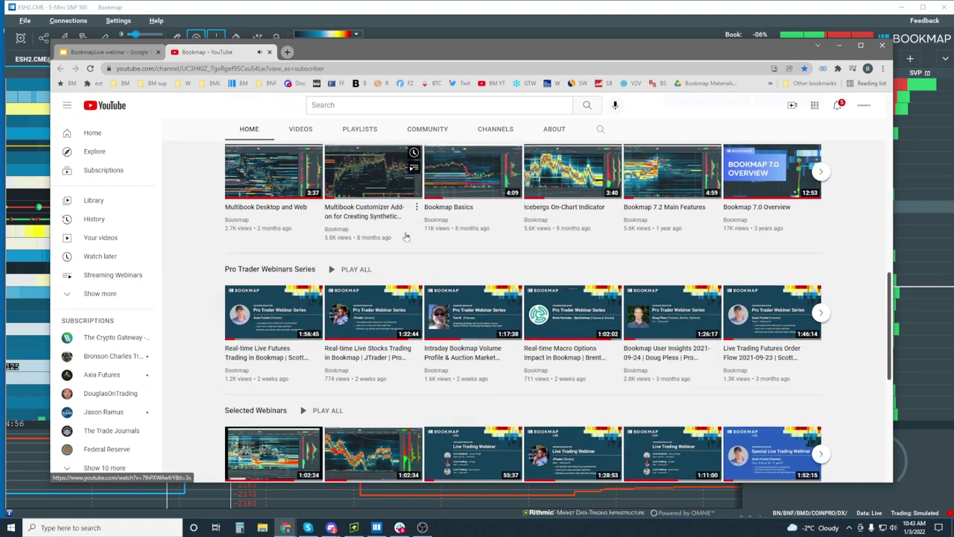
pyautogui.scroll(-1, 407, 236)
pyautogui.scroll(-1, 399, 244)
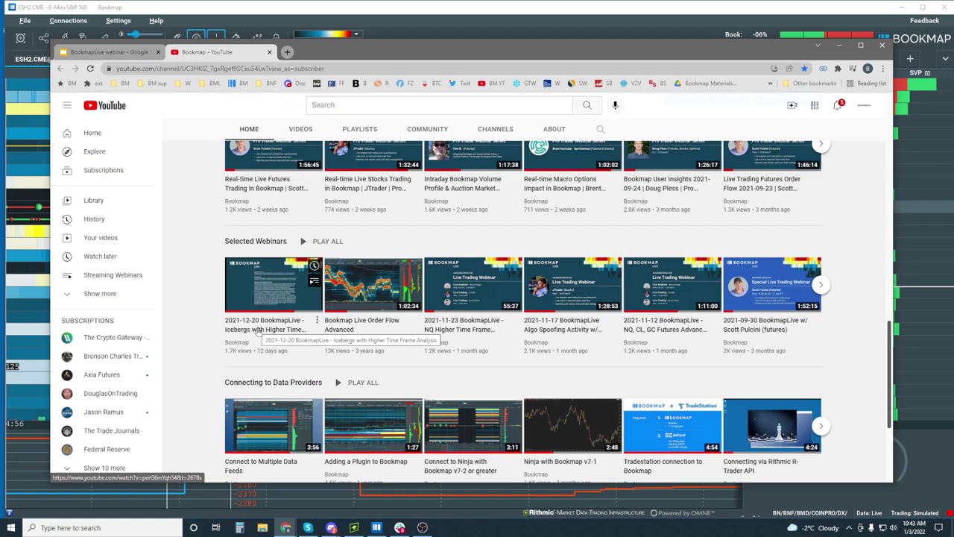
pyautogui.click(316, 9)
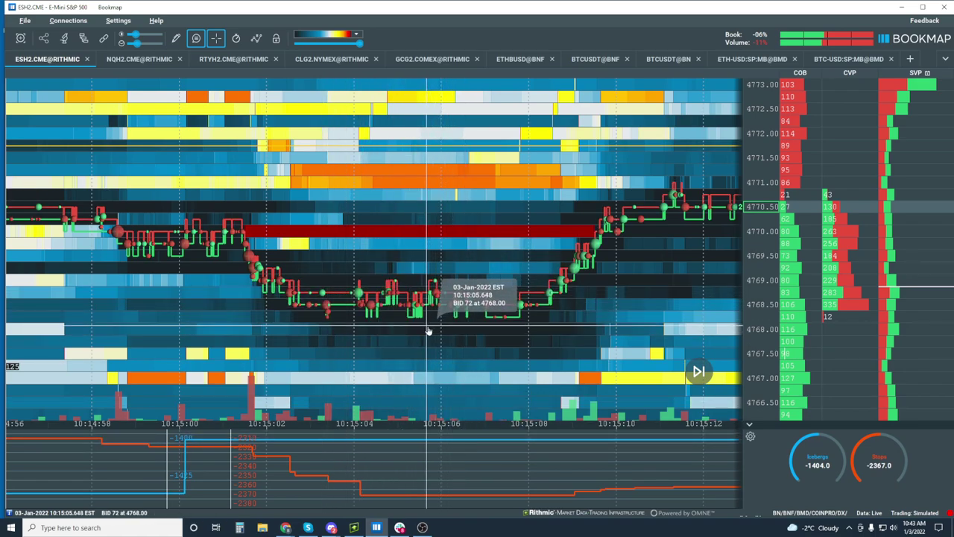
# Review the ESH2 price action from the 10:15:50 low to the 10:17 rise above 4770
pyautogui.scroll(-3, 462, 329)
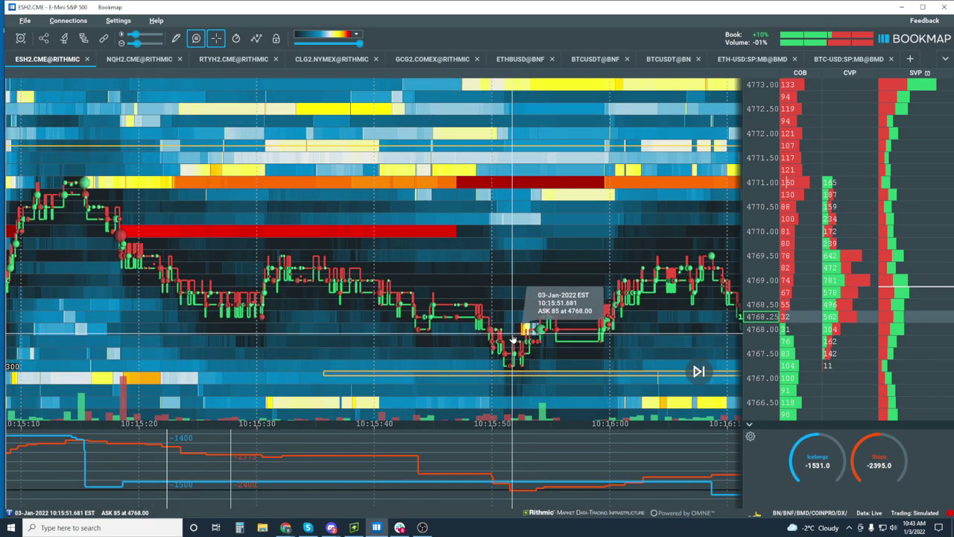
pyautogui.scroll(-2, 499, 306)
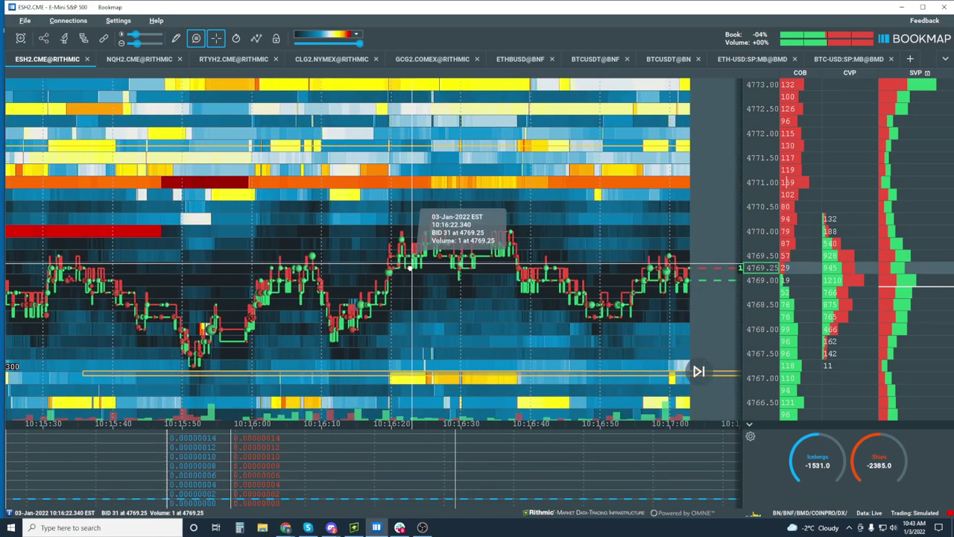
pyautogui.scroll(-2, 407, 254)
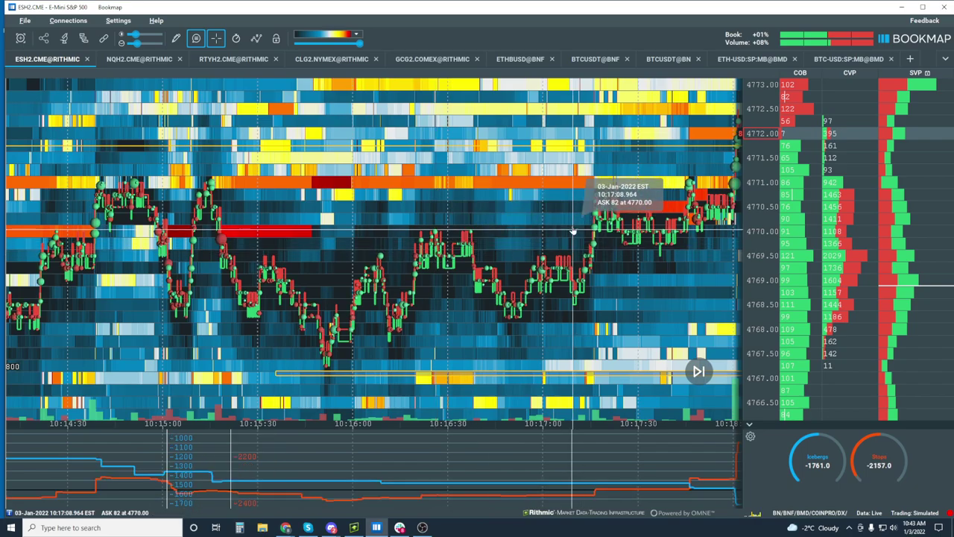
# Examine the 4770.50 and 4770.75 liquidity around 10:17:45 and the ESH2 breakout through 4771 at 10:18:00
pyautogui.scroll(3, 581, 239)
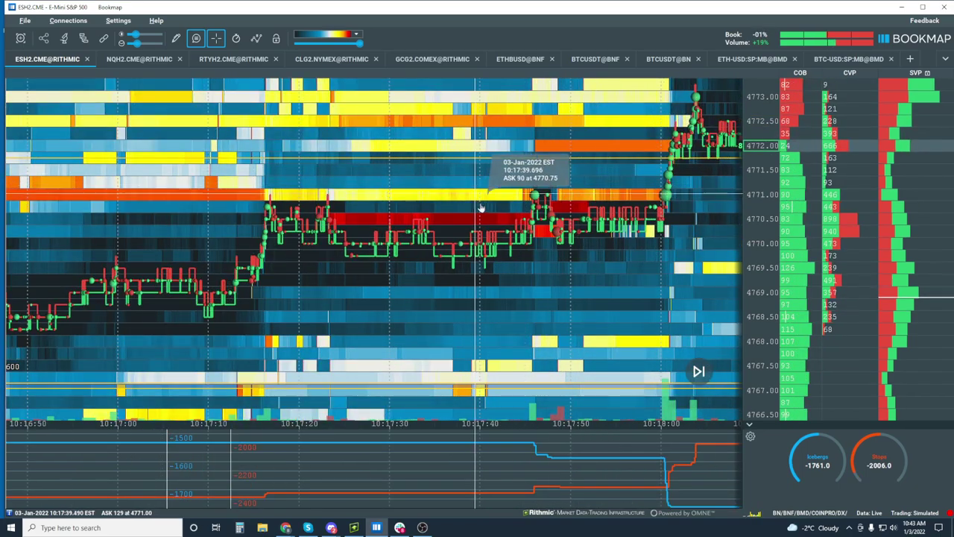
pyautogui.scroll(2, 593, 156)
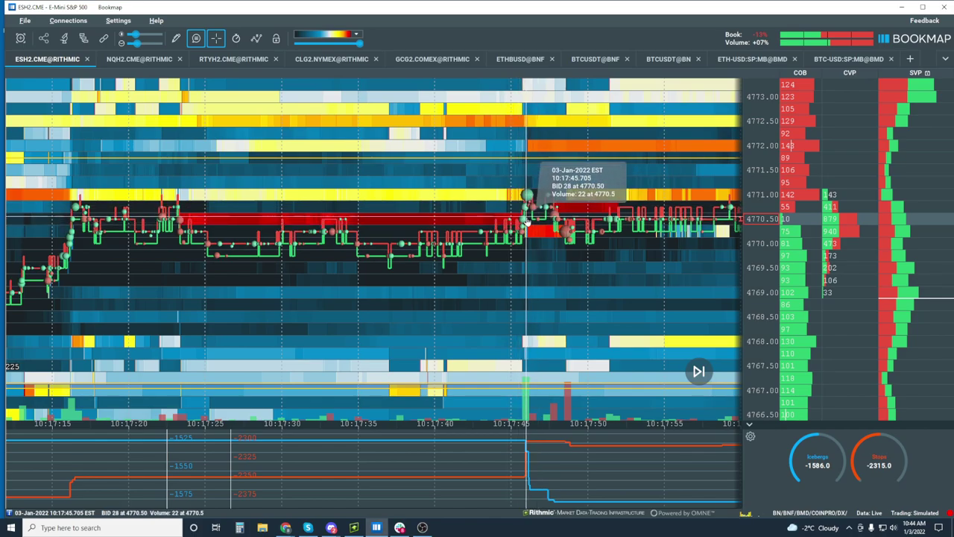
pyautogui.scroll(10, 526, 222)
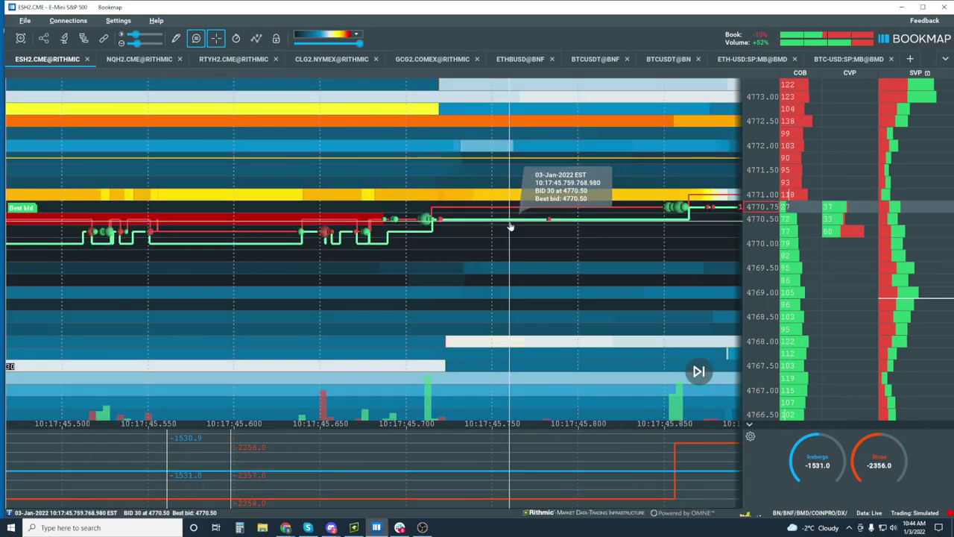
pyautogui.scroll(-7, 378, 228)
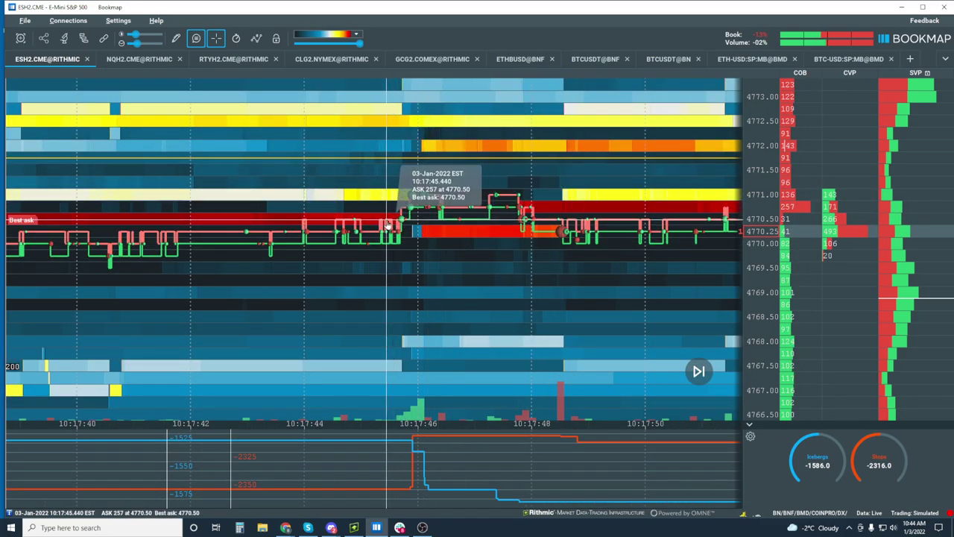
pyautogui.moveTo(600, 215); pyautogui.dragTo(329, 237)
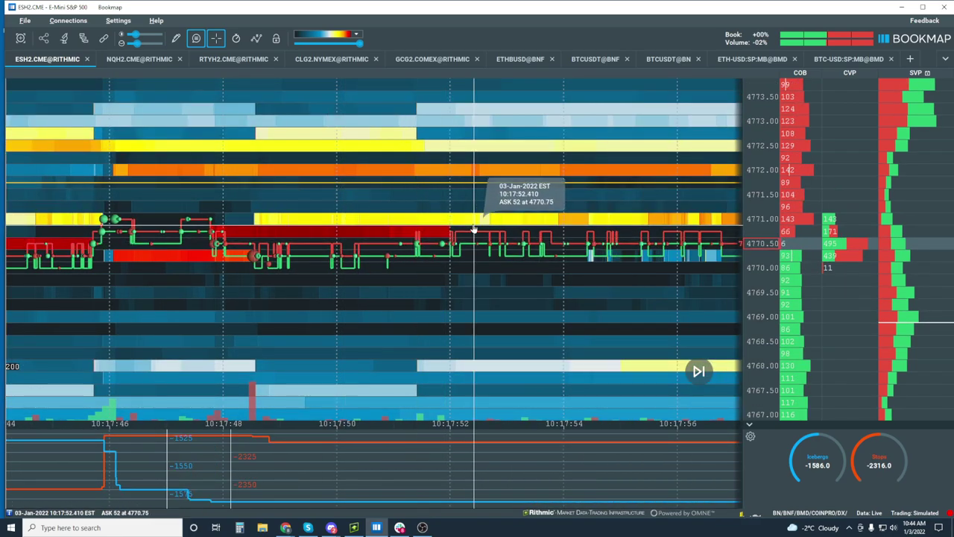
pyautogui.scroll(-4, 455, 211)
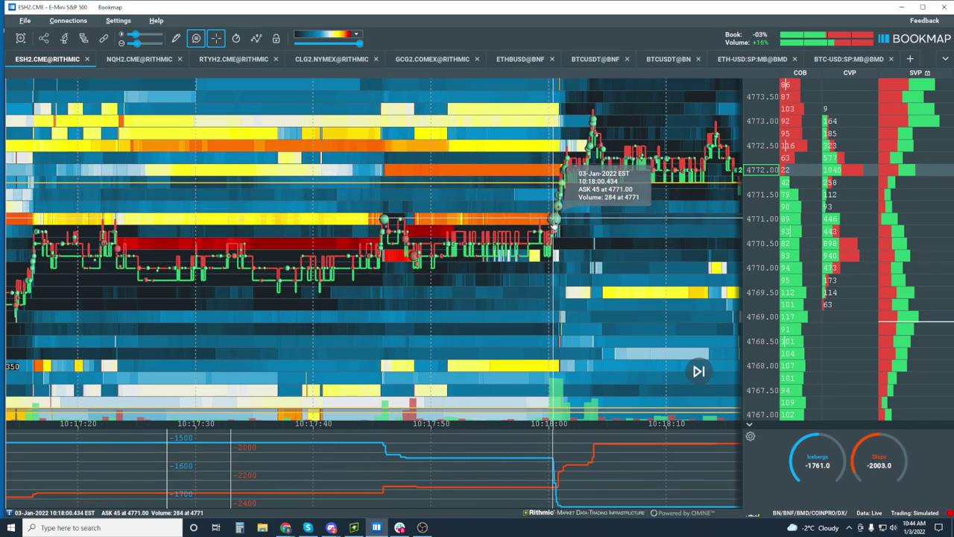
pyautogui.scroll(-2, 558, 170)
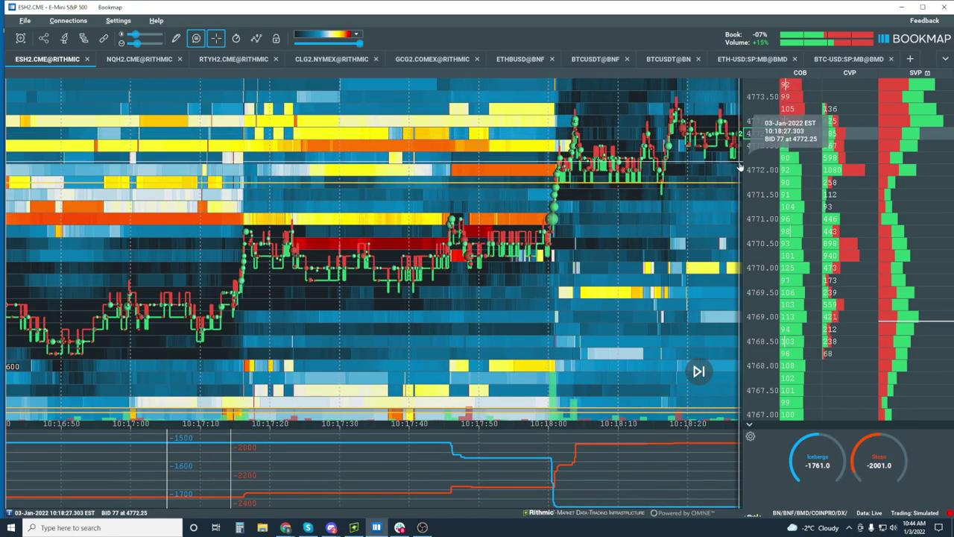
# Review the wider ESH2 price action between 10:15 and 10:45 below the 4778 area
pyautogui.scroll(-3, 738, 166)
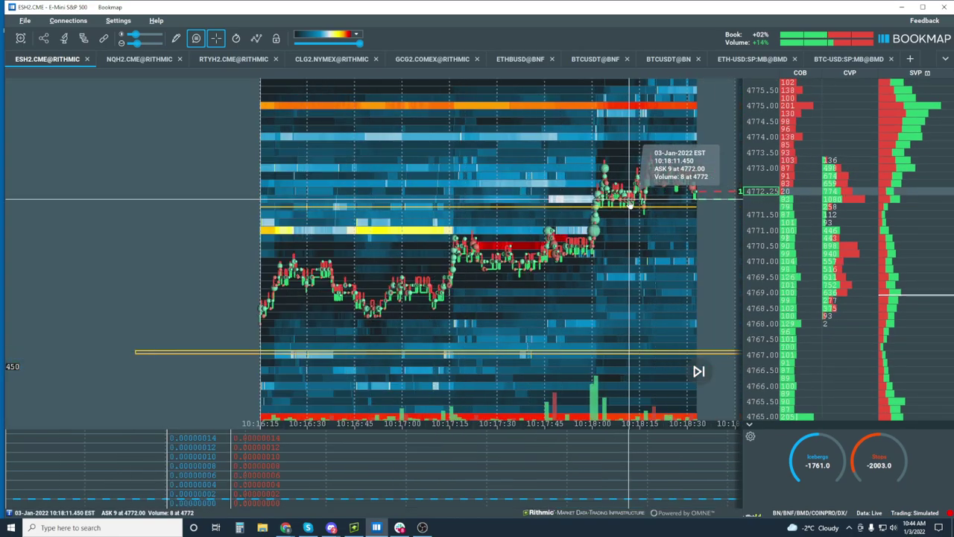
pyautogui.scroll(-4, 550, 274)
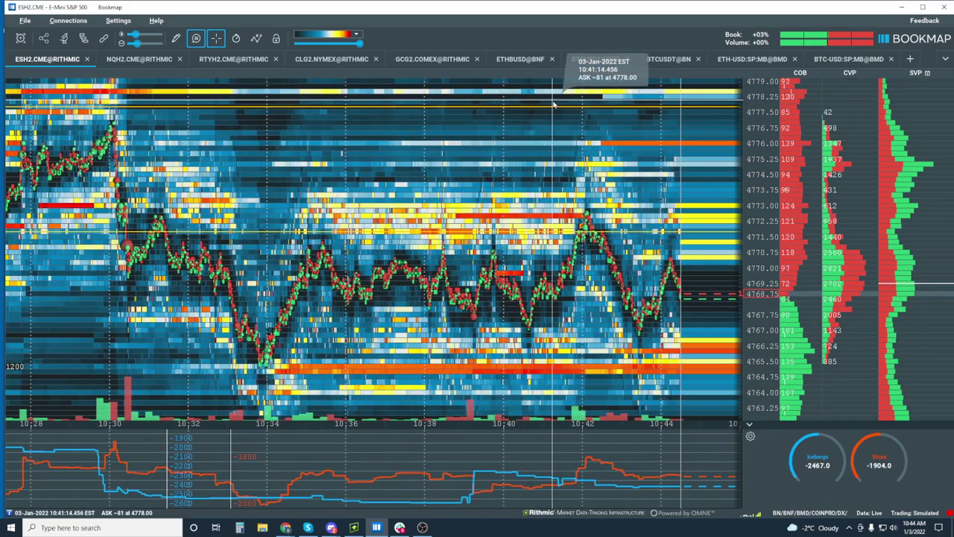
pyautogui.scroll(-3, 569, 145)
pyautogui.scroll(-5, 571, 144)
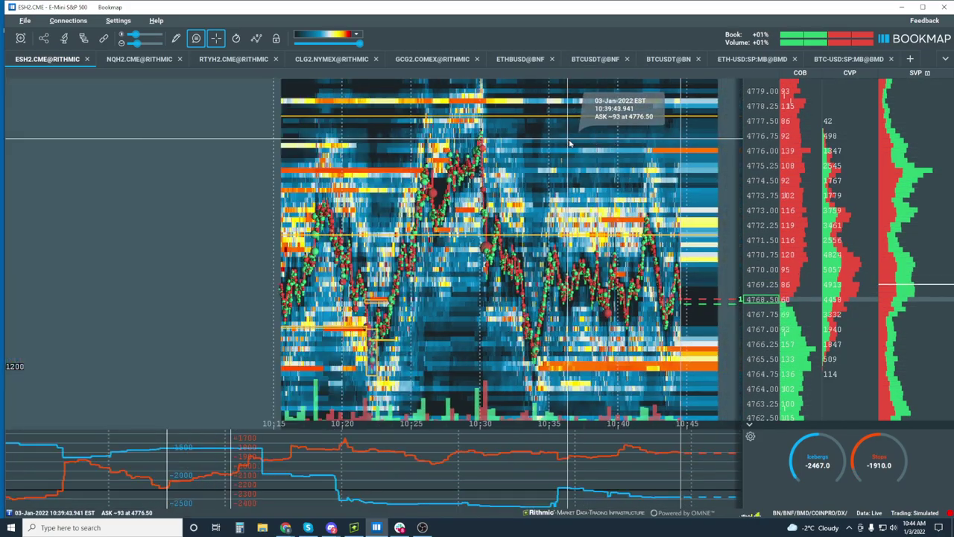
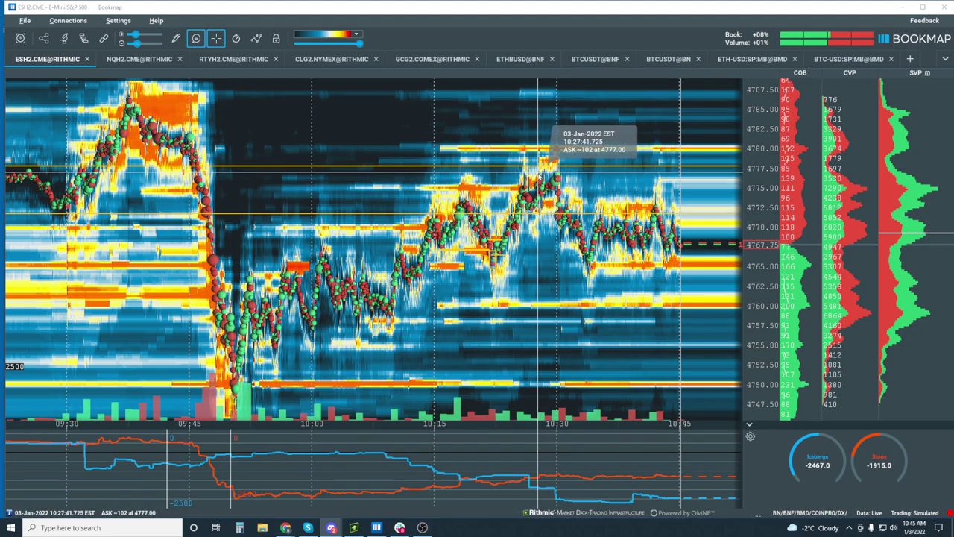
# Examine the ESH2 high just after 10:30:00 near 4777 against the resting liquidity at 4778.50 and 4780
pyautogui.scroll(5, 539, 157)
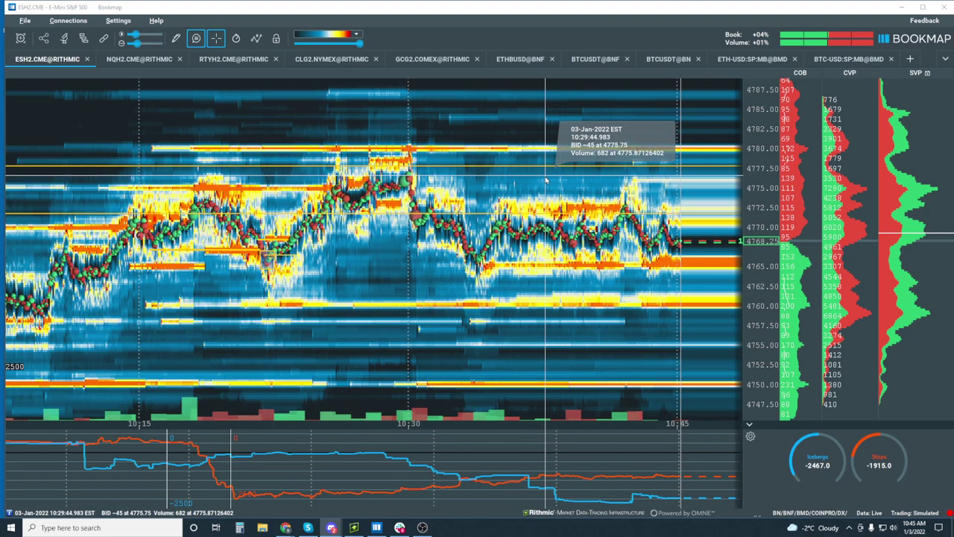
pyautogui.scroll(8, 529, 145)
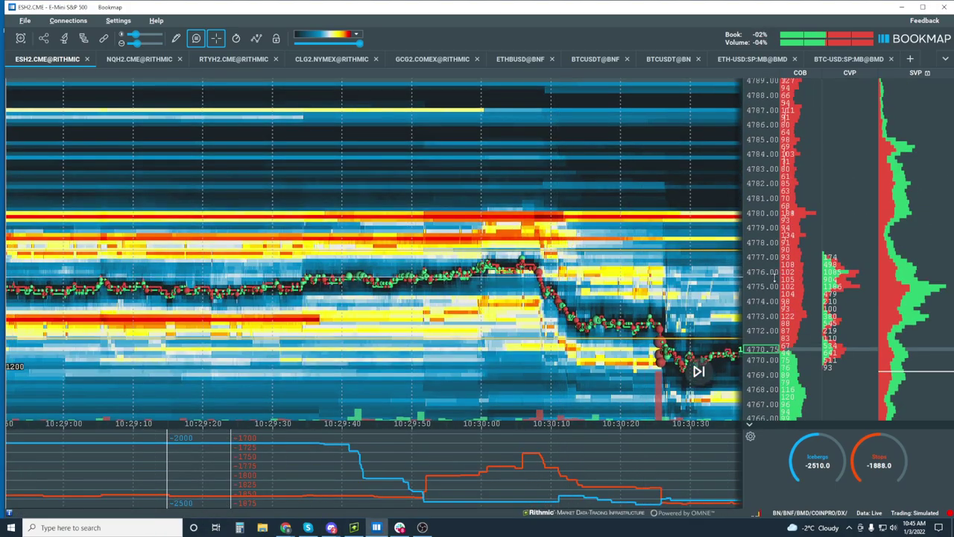
pyautogui.scroll(5, 736, 270)
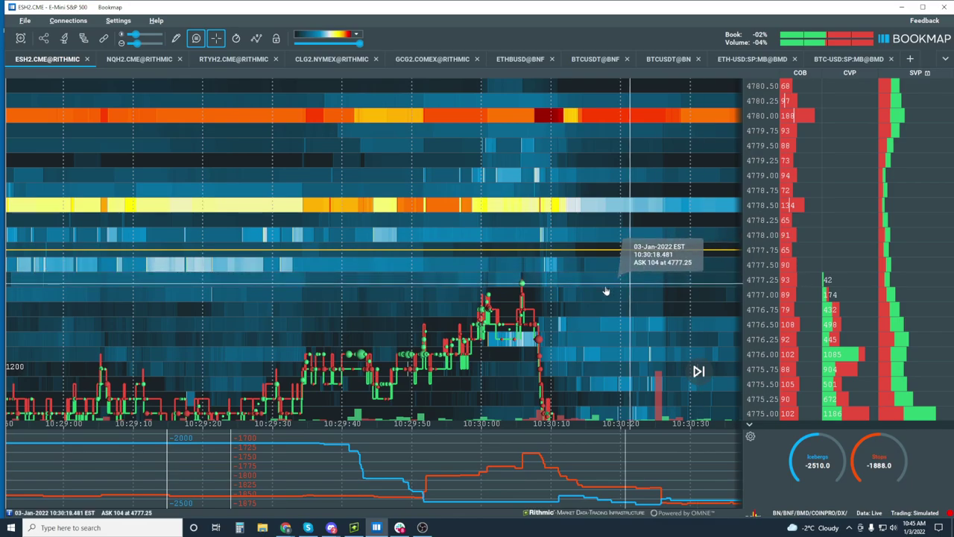
# Review the ESH2 session from 08:30 to 10:45 on the heatmap, including the 09:45 sell-off and the 4780 liquidity
pyautogui.scroll(-5, 566, 181)
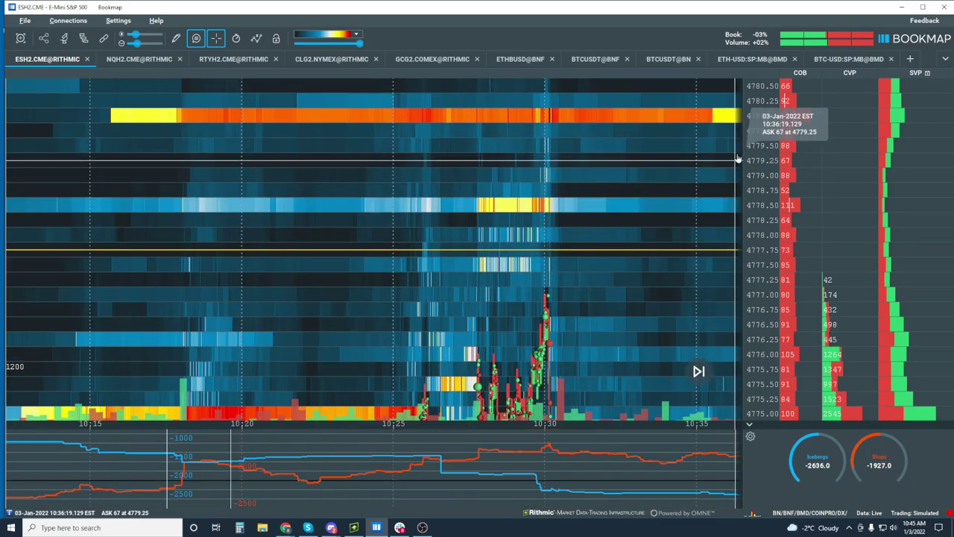
pyautogui.scroll(-3, 766, 171)
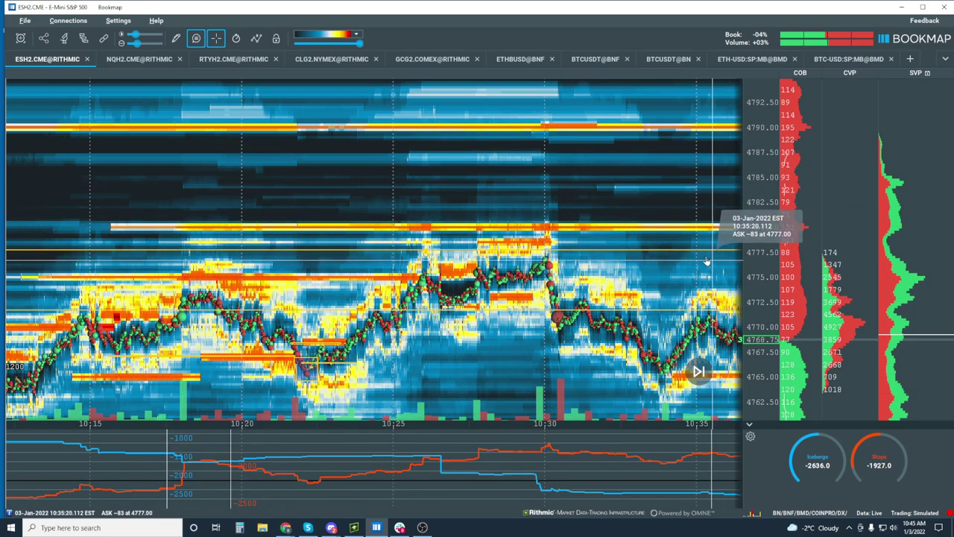
pyautogui.scroll(-5, 614, 181)
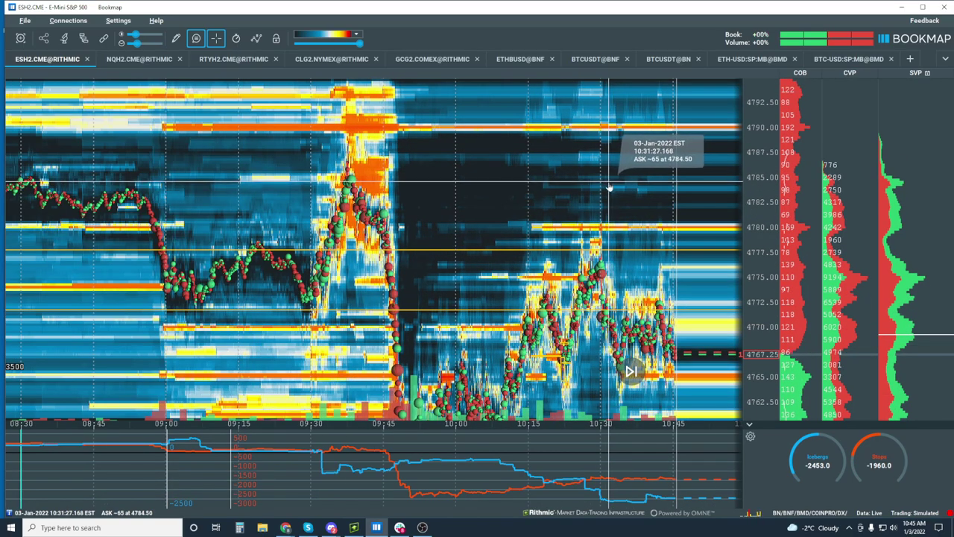
pyautogui.scroll(-3, 634, 268)
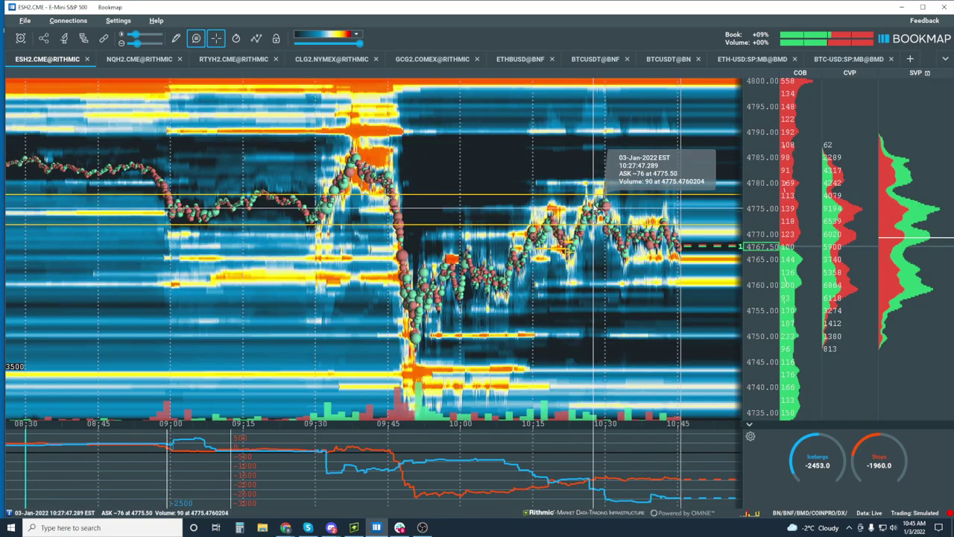
pyautogui.scroll(2, 605, 194)
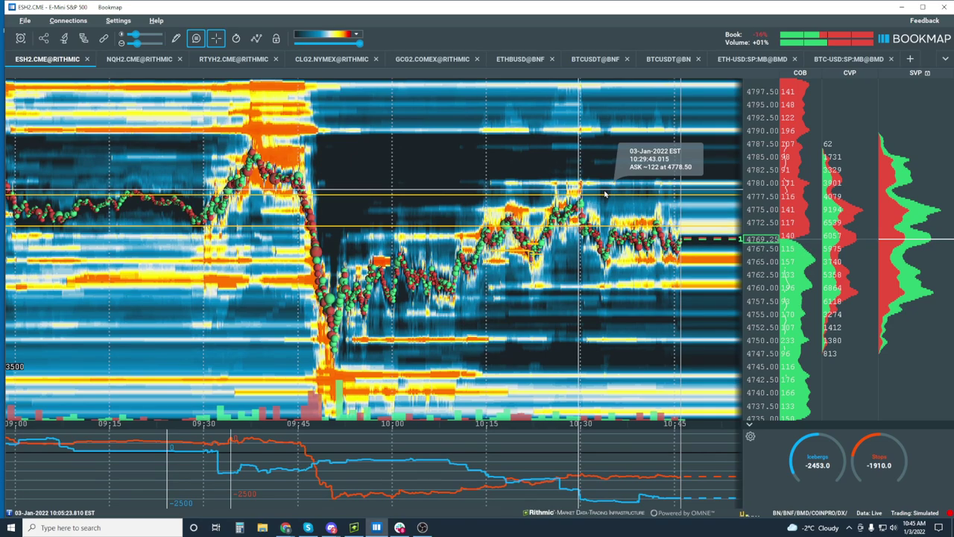
# Examine the ESH2 trades and liquidity around 4775 at 10:27:50 within the wider morning price action
pyautogui.scroll(5, 606, 194)
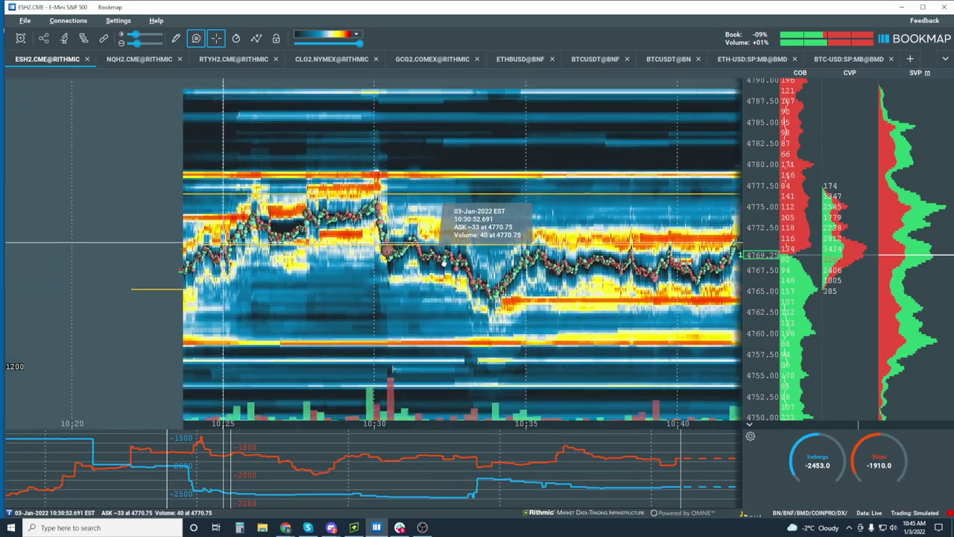
pyautogui.scroll(6, 444, 263)
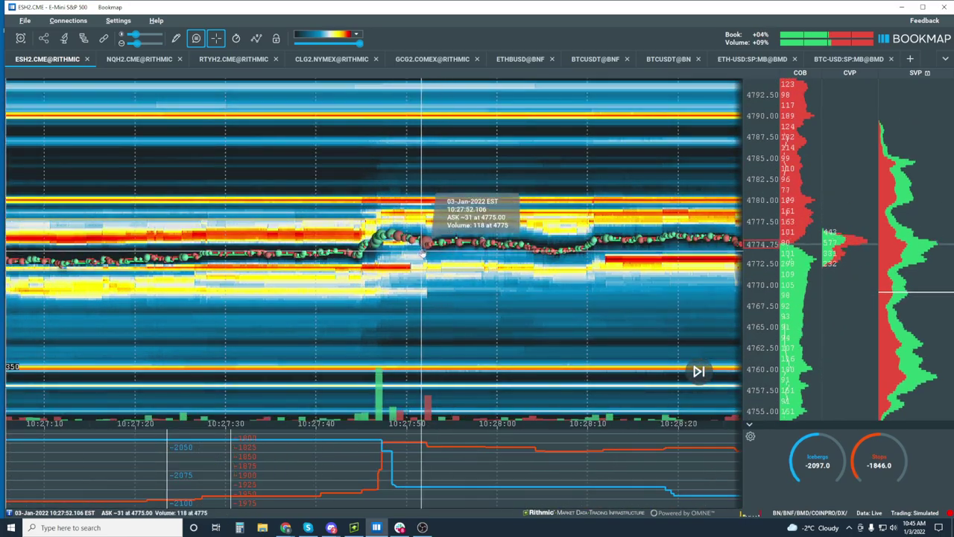
pyautogui.scroll(-6, 624, 254)
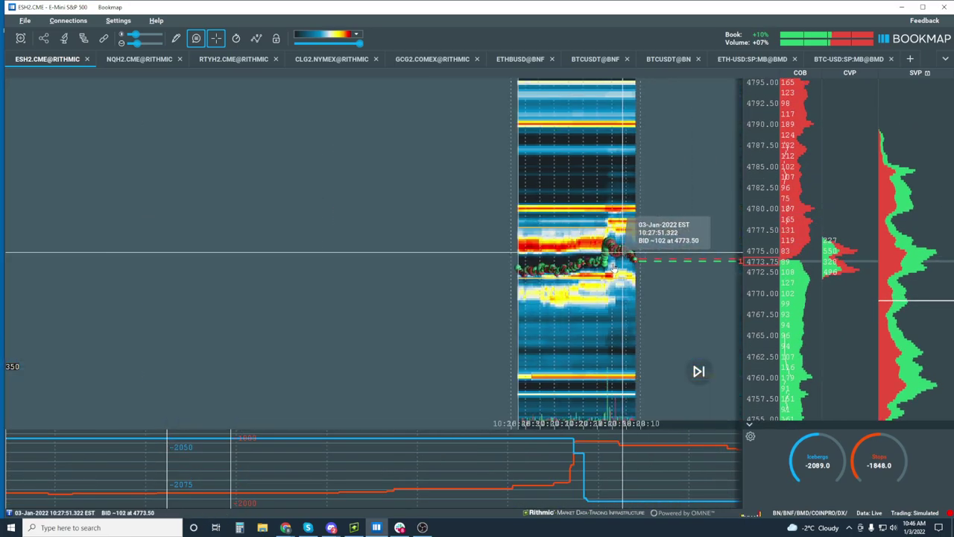
pyautogui.scroll(-3, 624, 253)
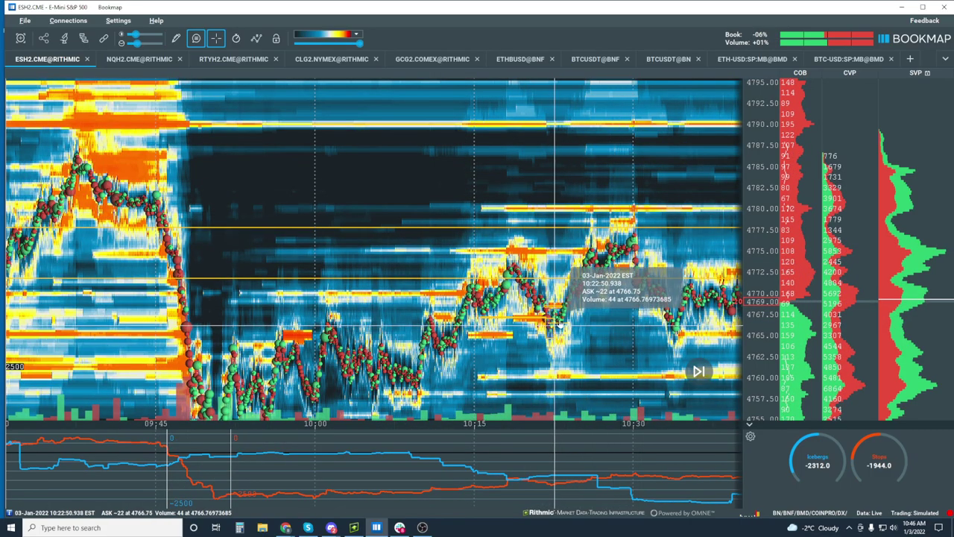
# Examine the boxed ESH2 low around 10:22 between 4764.50 and 4767, along with the price action leading into it
pyautogui.scroll(8, 560, 322)
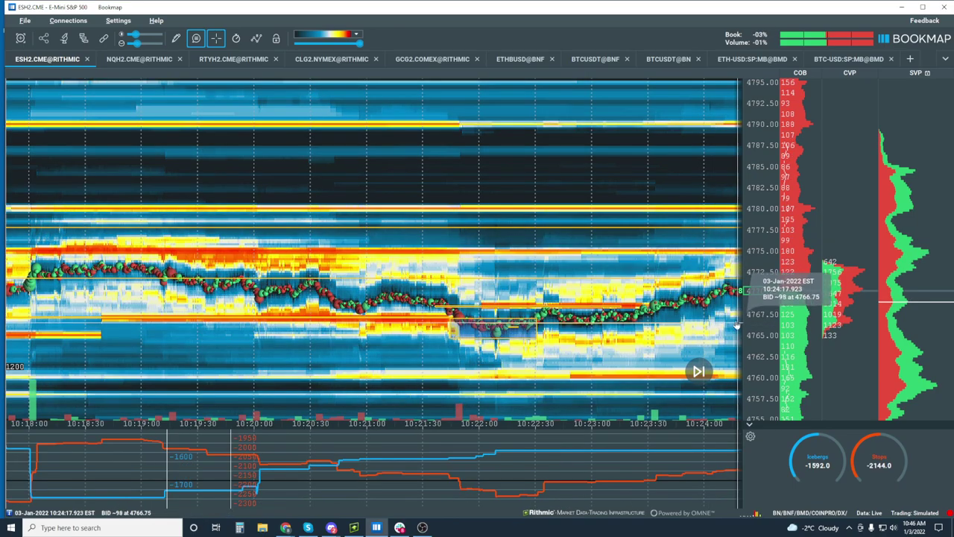
pyautogui.scroll(5, 737, 326)
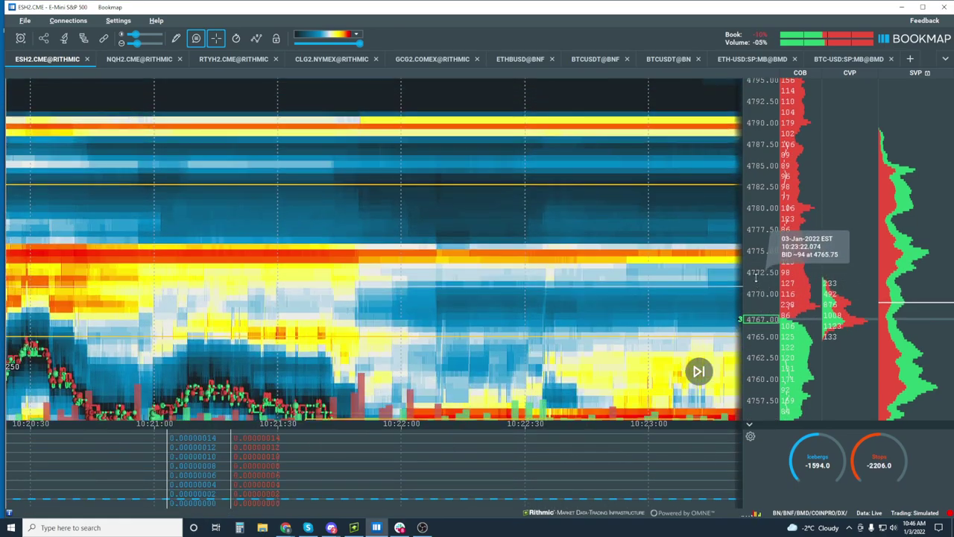
pyautogui.scroll(6, 756, 278)
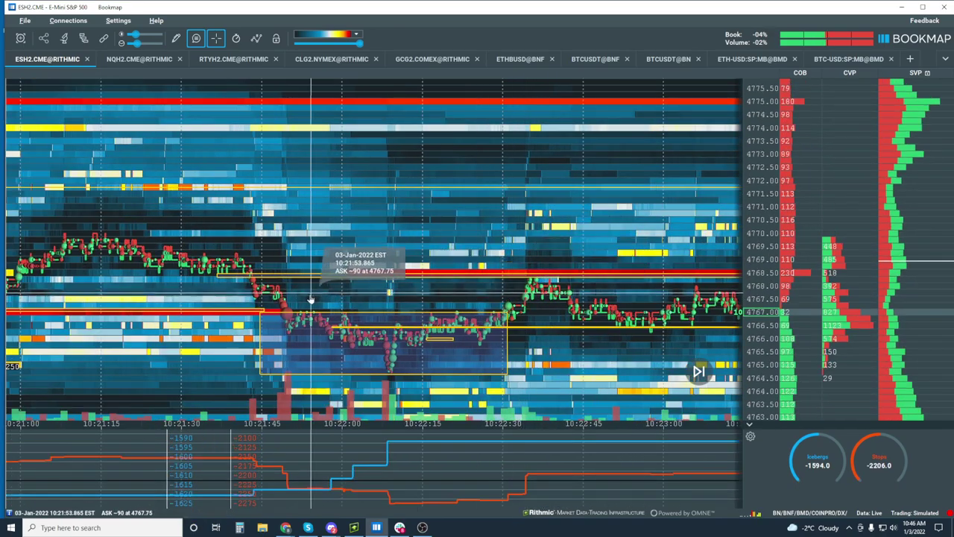
pyautogui.scroll(-6, 311, 299)
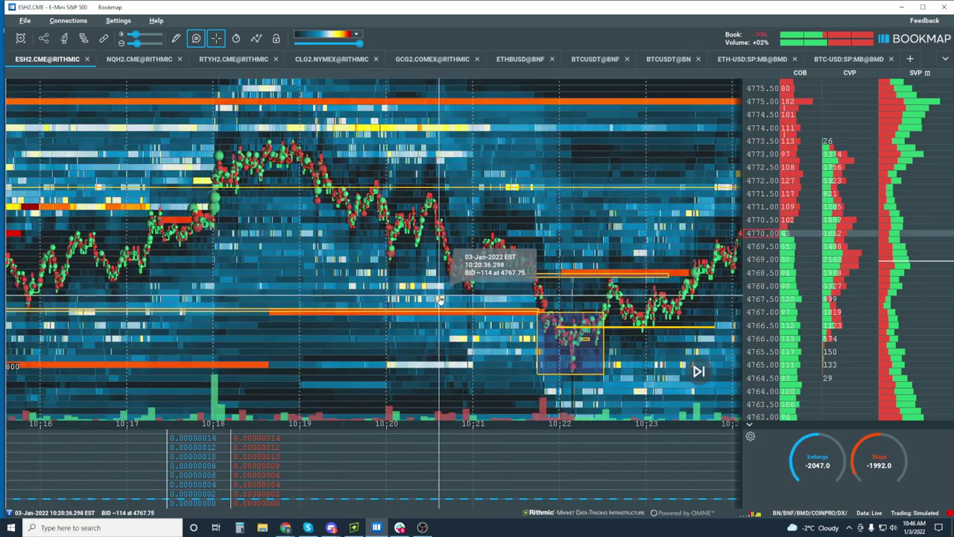
pyautogui.scroll(-4, 313, 302)
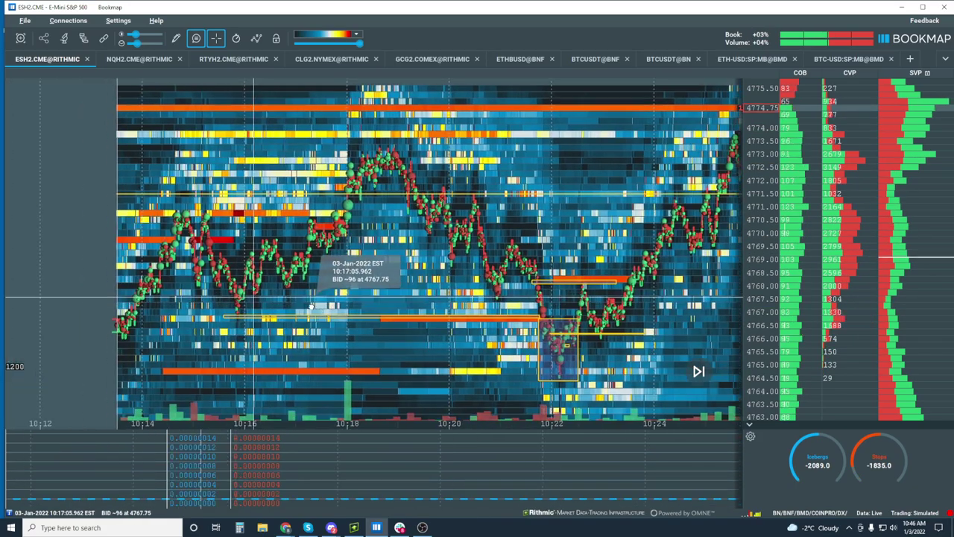
pyautogui.moveTo(311, 306); pyautogui.dragTo(319, 310)
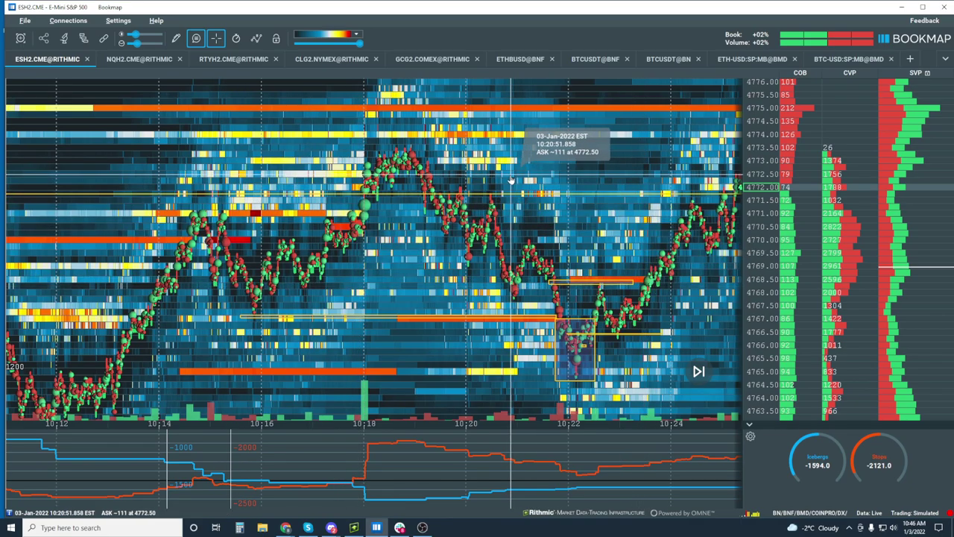
# Trace ESH2 back from 10:18 and examine the large 4770 liquidity between 10:15:00 and 10:15:25
pyautogui.scroll(5, 355, 212)
pyautogui.scroll(-5, 355, 212)
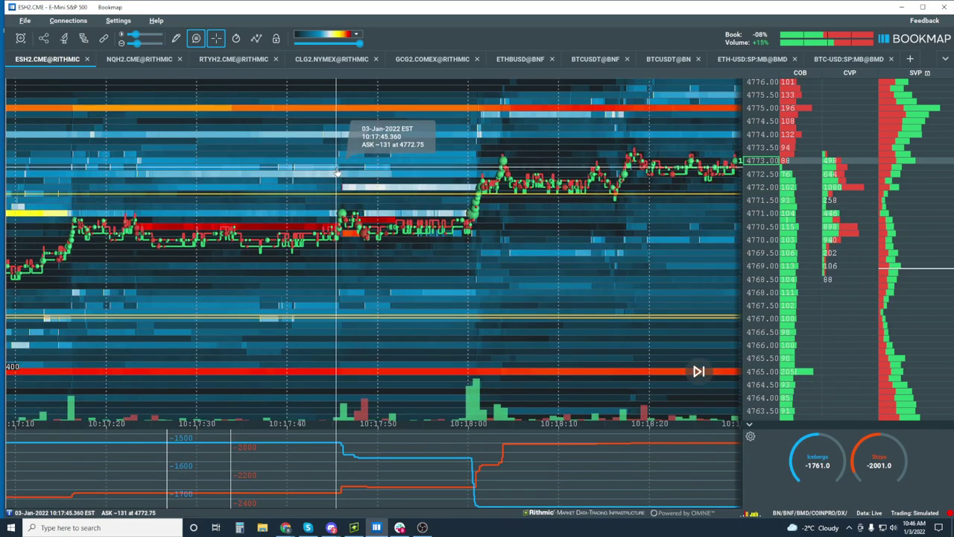
pyautogui.scroll(-5, 544, 265)
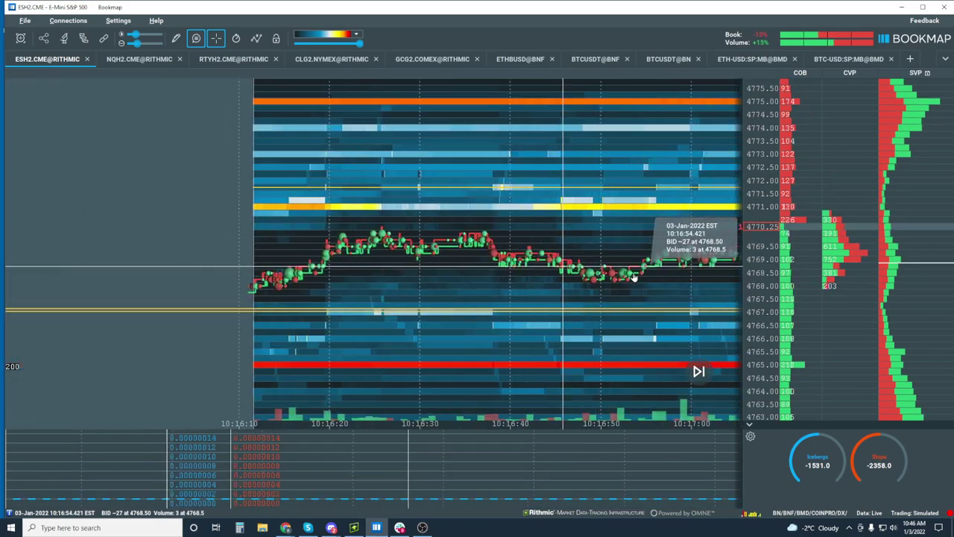
pyautogui.scroll(5, 351, 246)
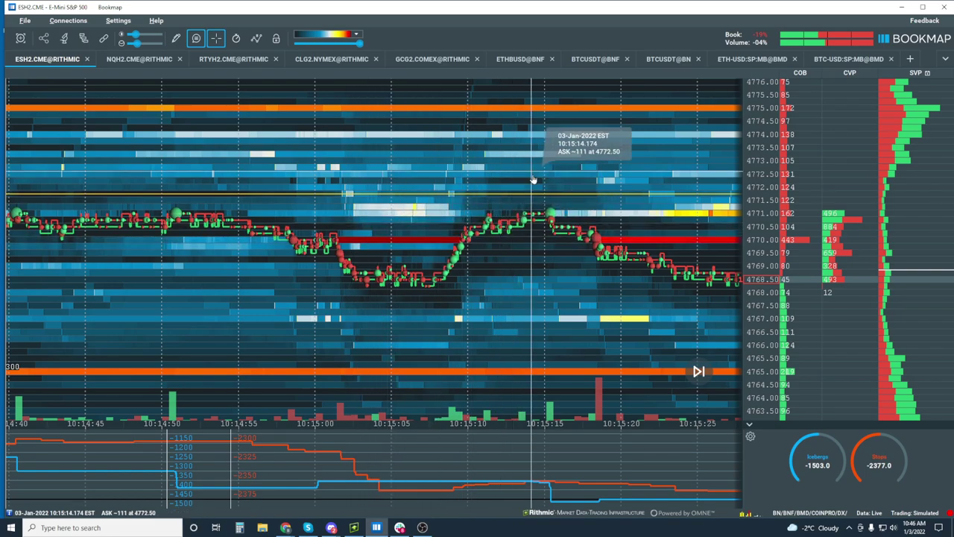
pyautogui.scroll(-2, 531, 231)
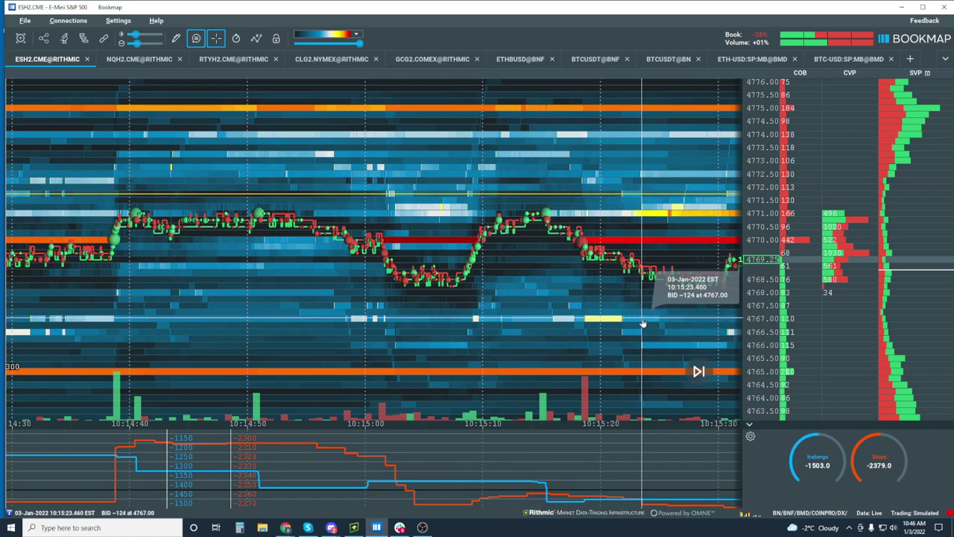
pyautogui.scroll(2, 641, 322)
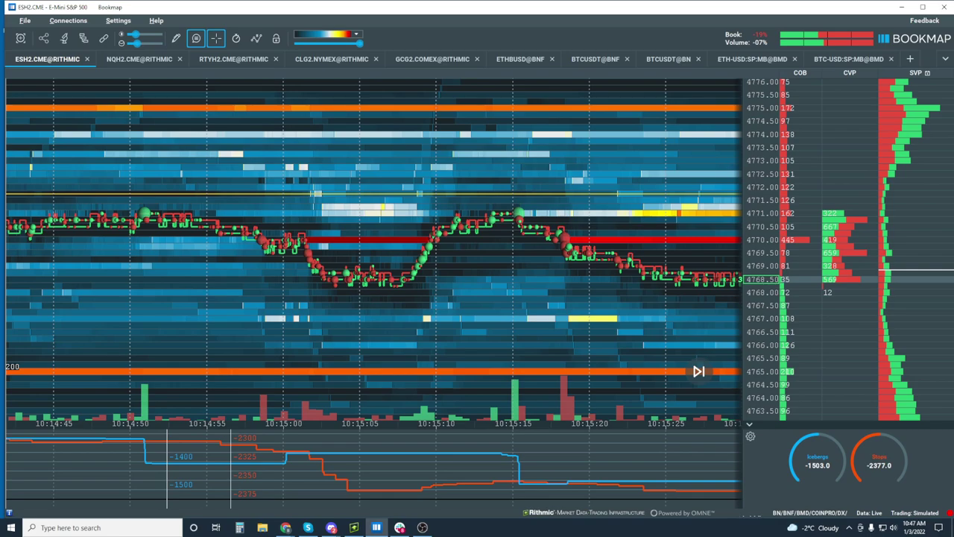
# Return the ESH2 chart to live data and review the 10:46:30 breakout through the 4770.25 liquidity
pyautogui.click(690, 368)
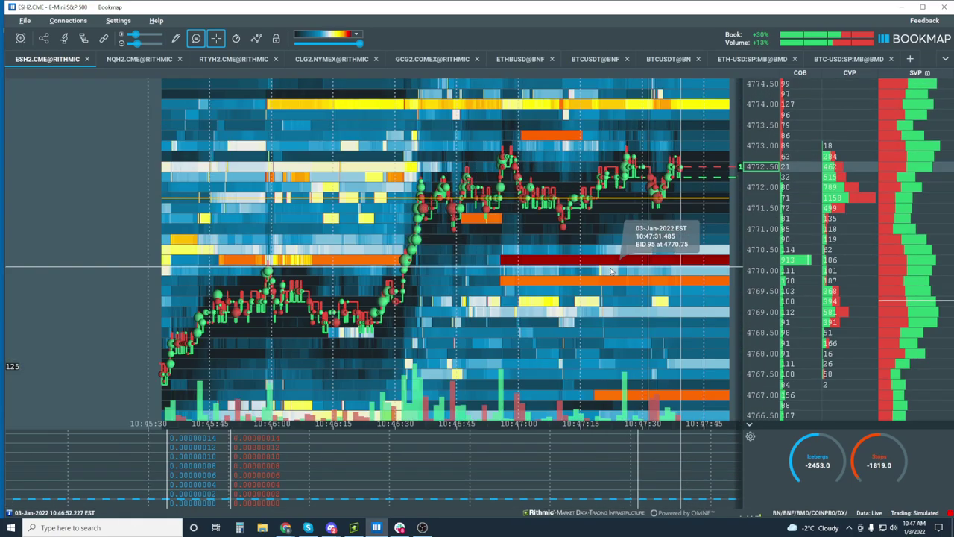
pyautogui.scroll(-5, 610, 271)
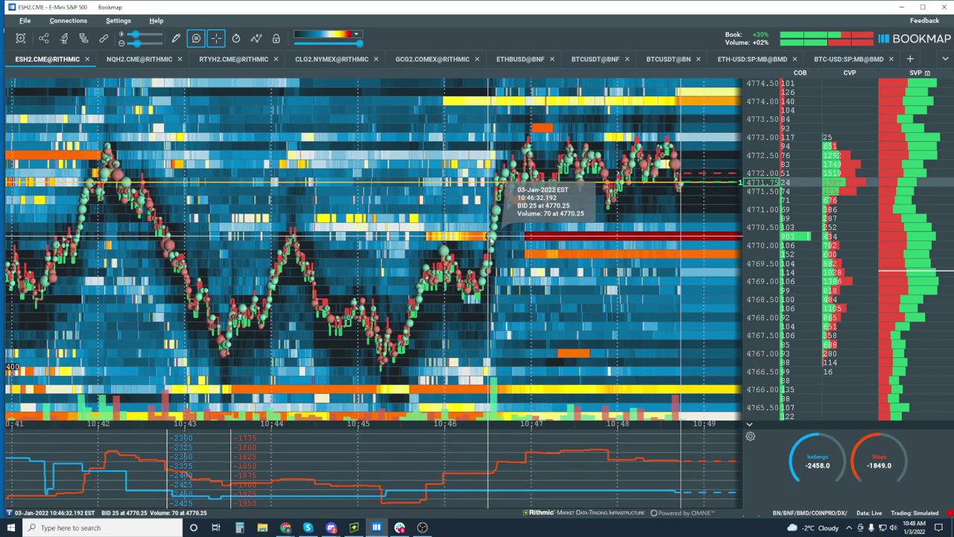
pyautogui.scroll(5, 485, 237)
pyautogui.moveTo(168, 254); pyautogui.dragTo(358, 224)
pyautogui.scroll(4, 619, 294)
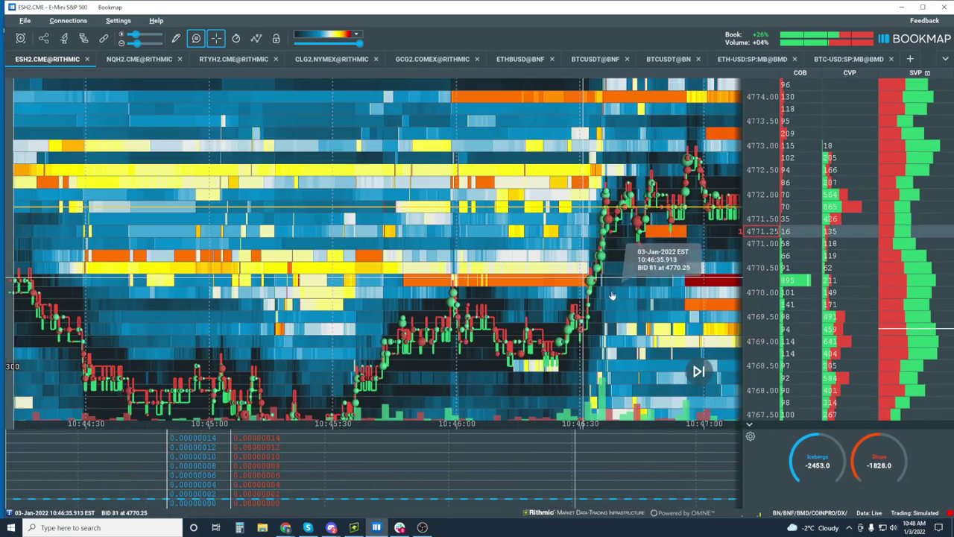
# Examine the individual ESH2 buy trades at 4770.25 around 10:46:32.360 at millisecond detail
pyautogui.scroll(10, 595, 291)
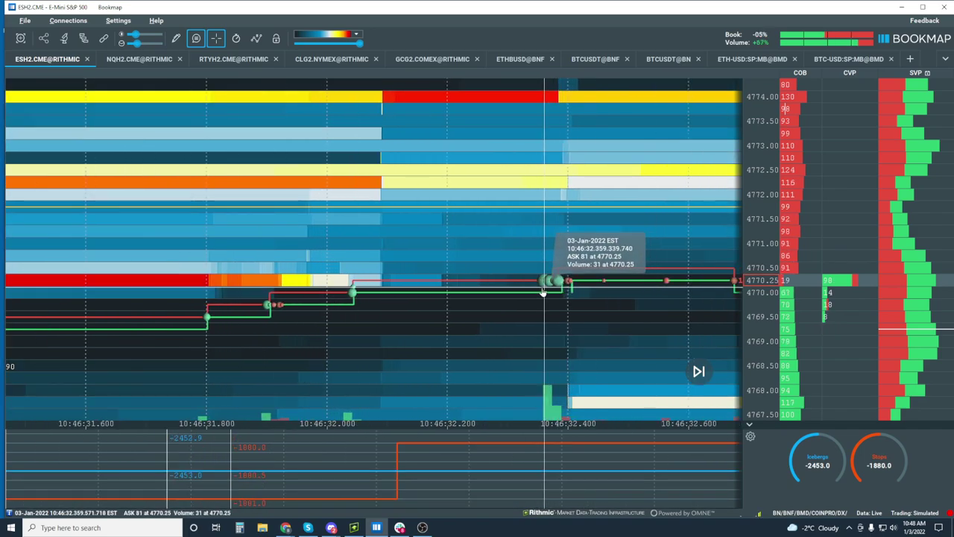
pyautogui.scroll(-5, 491, 286)
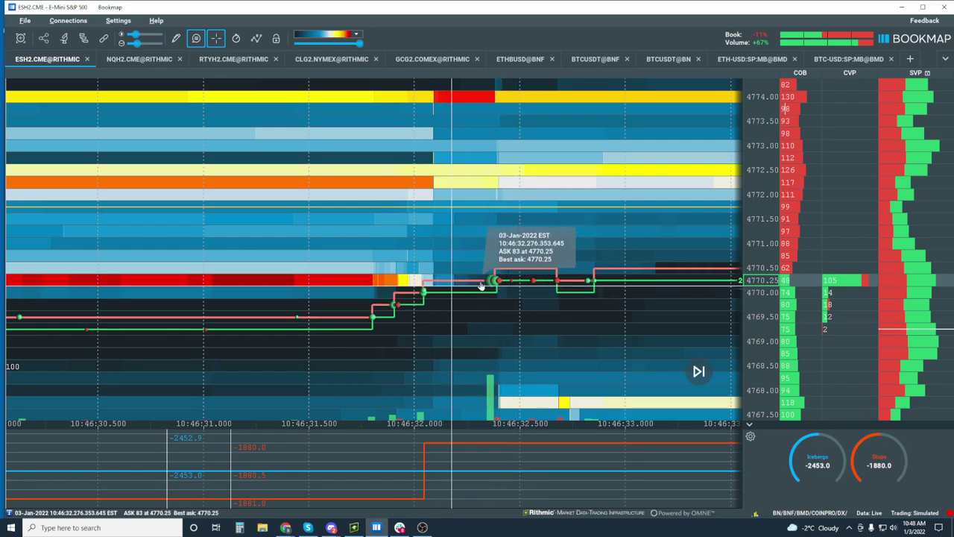
pyautogui.scroll(5, 492, 287)
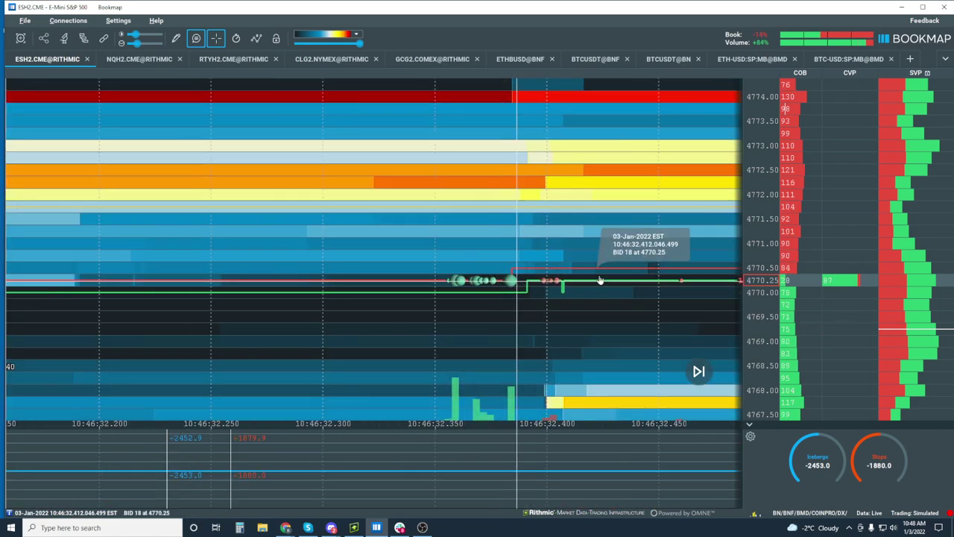
pyautogui.scroll(3, 760, 275)
pyautogui.scroll(1, 761, 274)
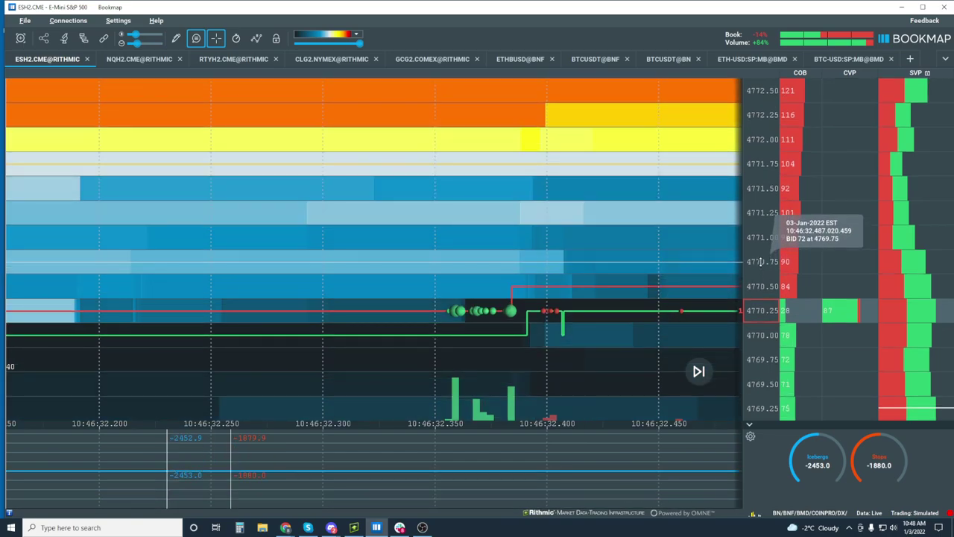
pyautogui.scroll(3, 455, 320)
pyautogui.scroll(3, 455, 320)
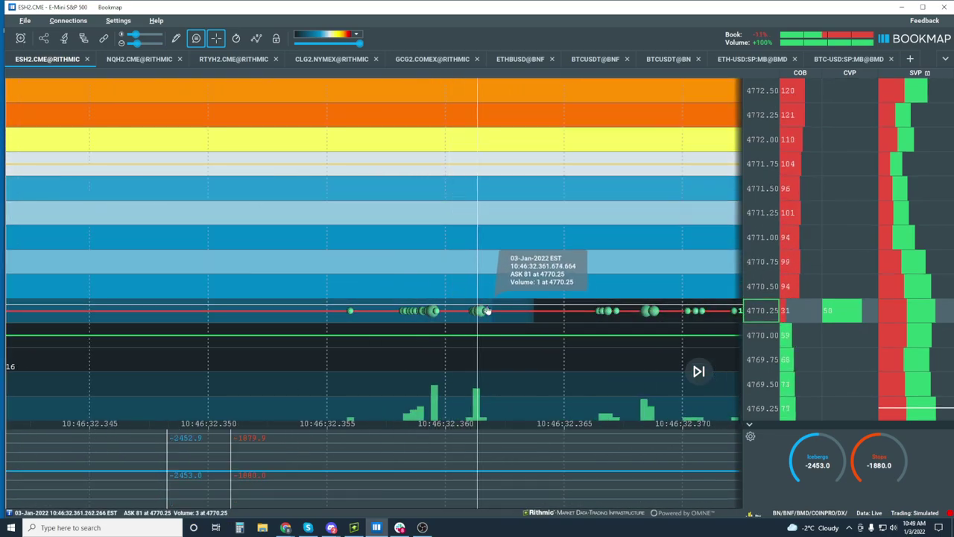
# Compare the ESH2 buy trades at 4770.25 between 10:46:32.355 and 10:46:32.382 across several time scales
pyautogui.scroll(-4, 496, 311)
pyautogui.scroll(-5, 501, 311)
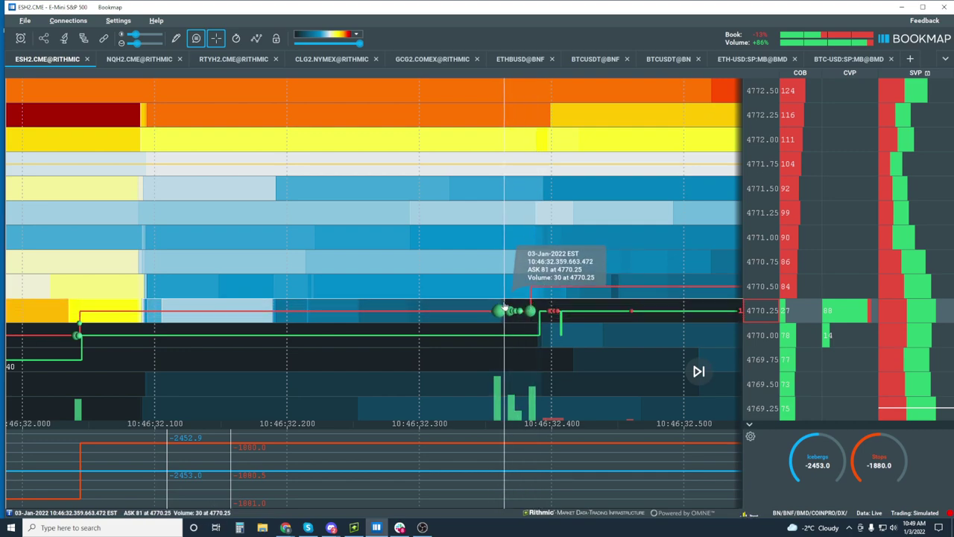
pyautogui.scroll(-3, 523, 311)
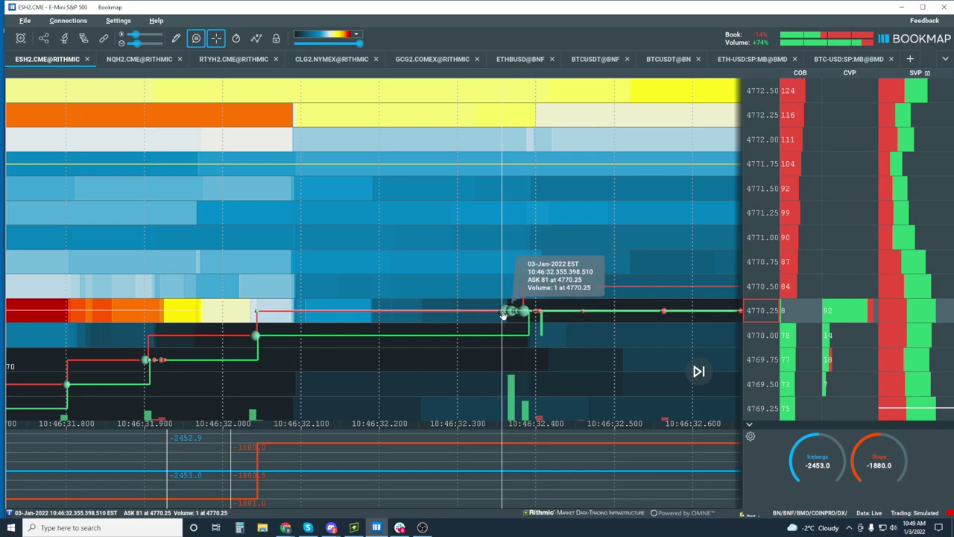
pyautogui.scroll(5, 507, 311)
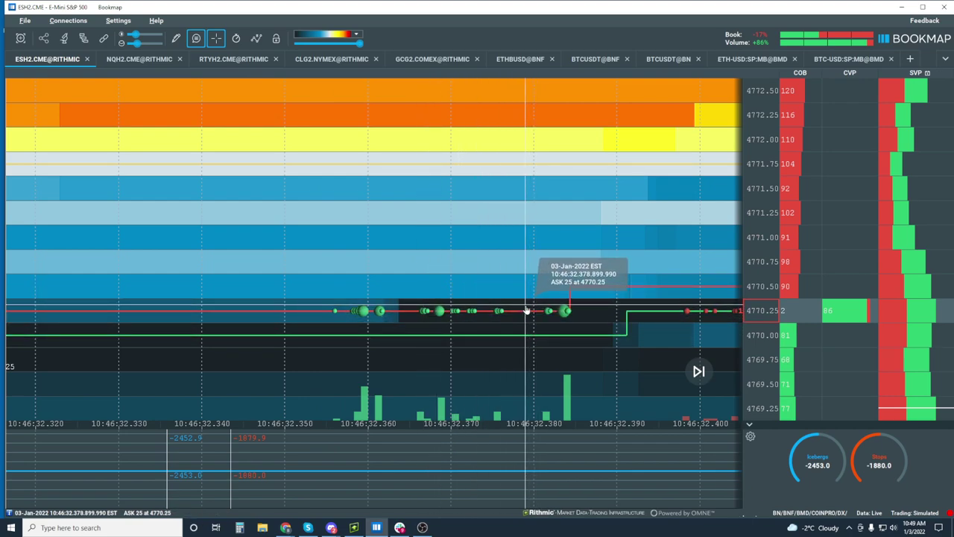
pyautogui.scroll(-3, 527, 310)
pyautogui.scroll(-3, 526, 310)
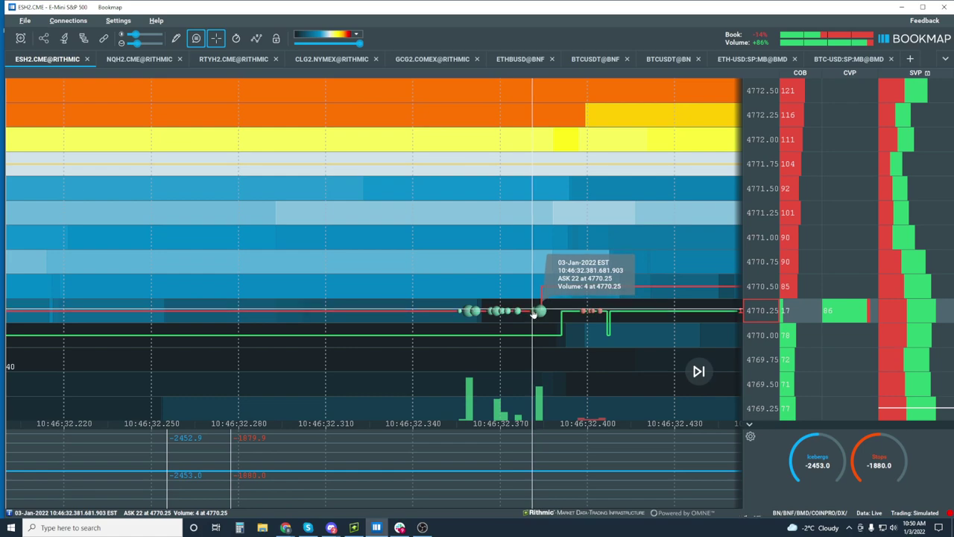
pyautogui.scroll(-5, 533, 313)
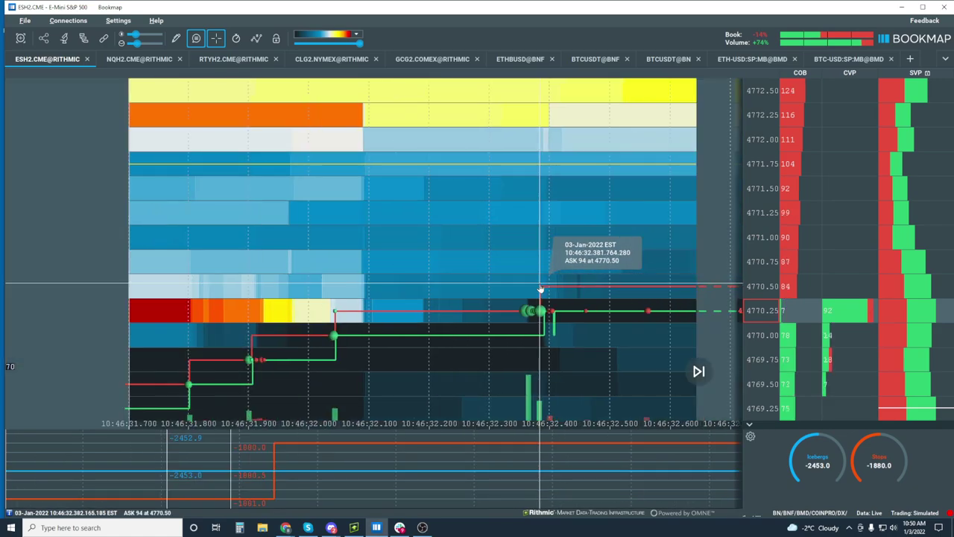
# Review the ESH2 rally from 4770.25 at 10:46:32 and the price action following it up to 10:47:20
pyautogui.scroll(-5, 542, 287)
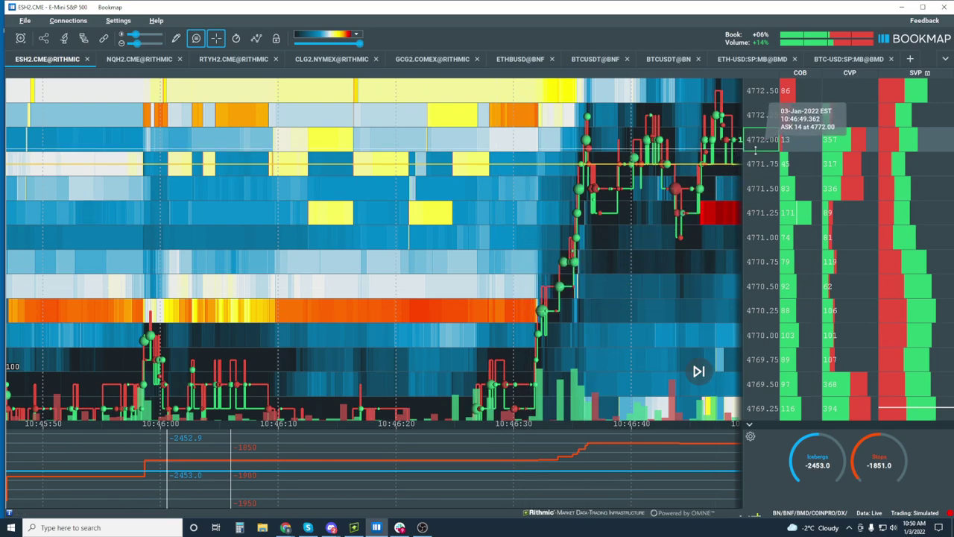
pyautogui.scroll(-3, 759, 207)
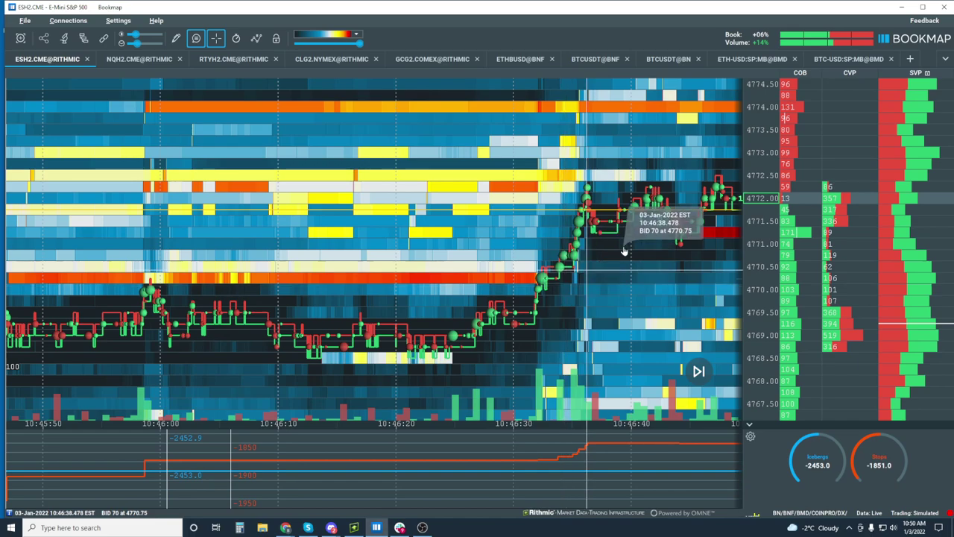
pyautogui.scroll(3, 637, 190)
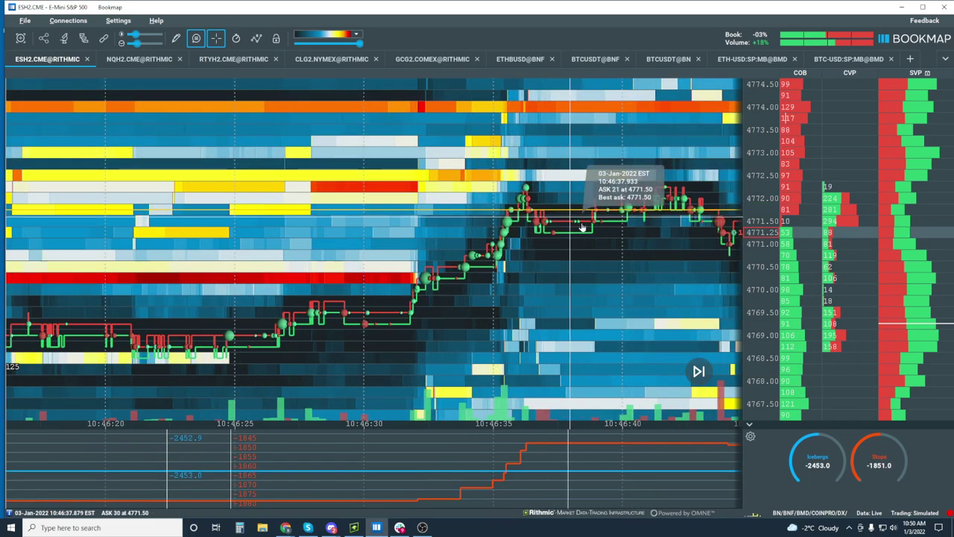
pyautogui.moveTo(627, 215); pyautogui.dragTo(299, 246)
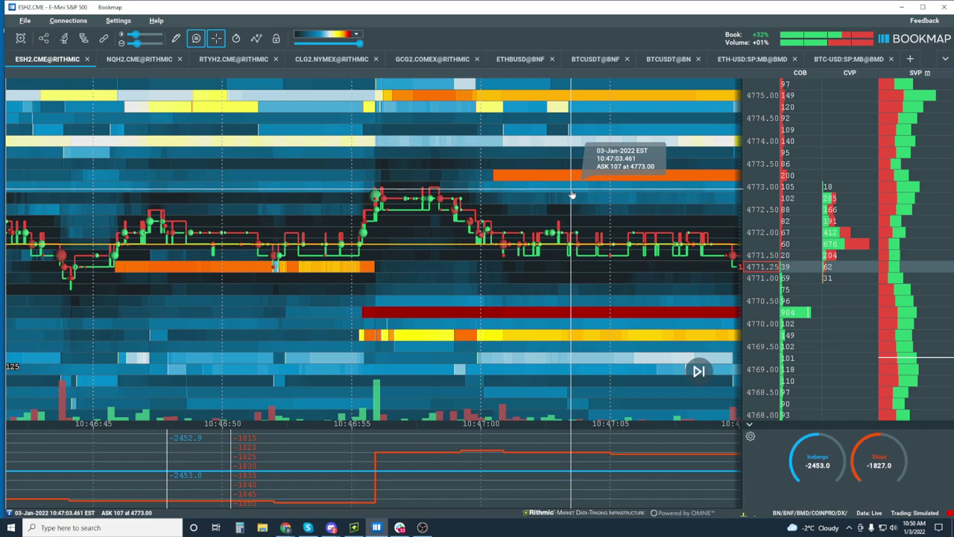
pyautogui.scroll(-4, 514, 194)
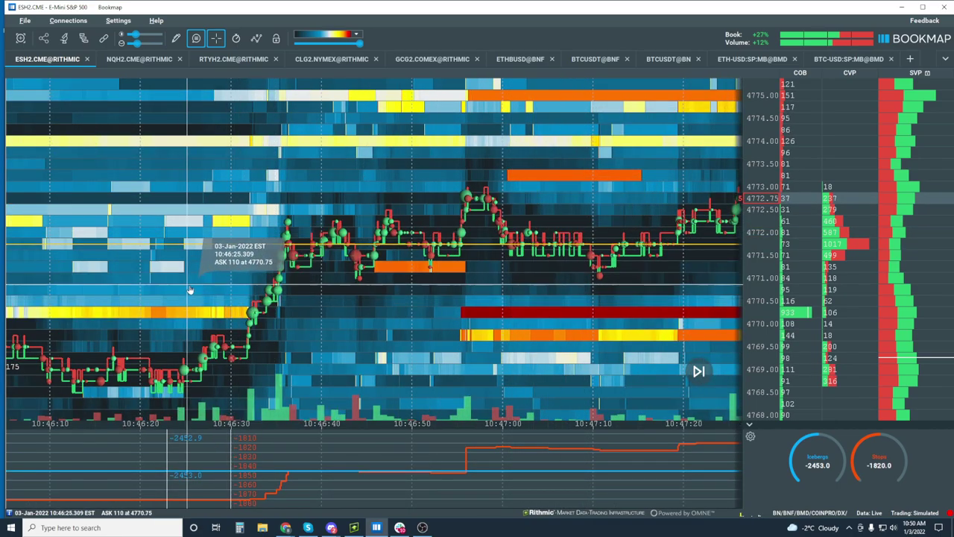
# Examine the ESH2 ask liquidity between 4770.25 and 4772.50 in the half minute before the 10:46:32 breakout
pyautogui.moveTo(214, 294); pyautogui.dragTo(524, 291)
pyautogui.scroll(2, 528, 228)
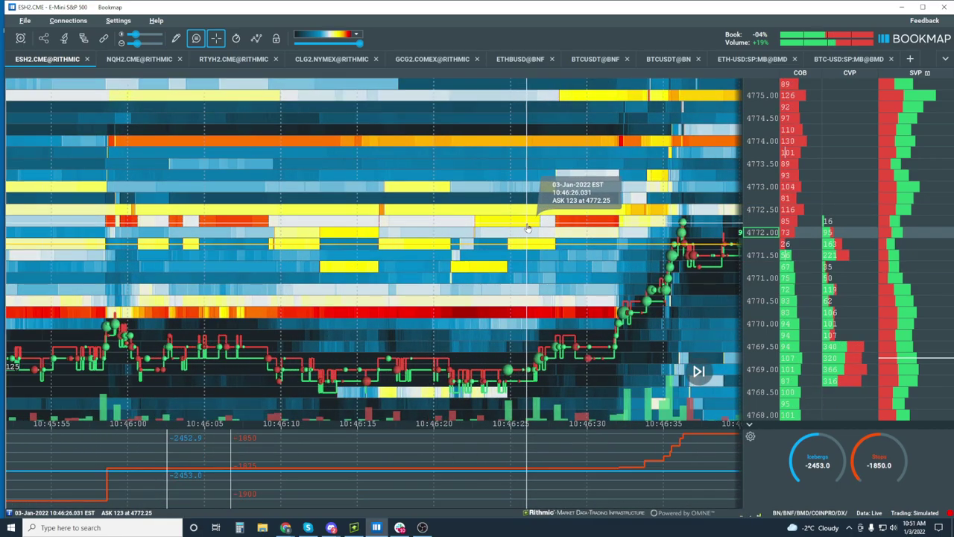
pyautogui.scroll(7, 526, 224)
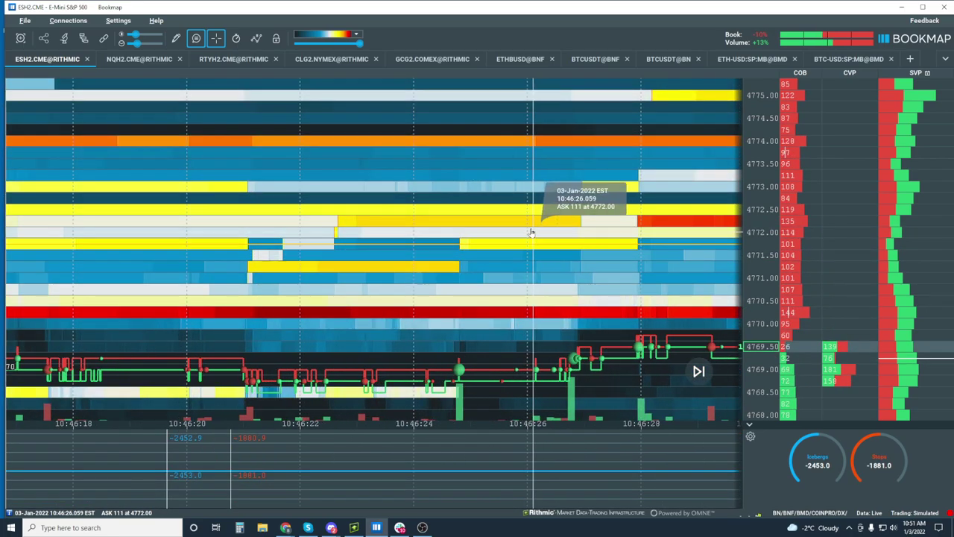
pyautogui.scroll(-3, 477, 214)
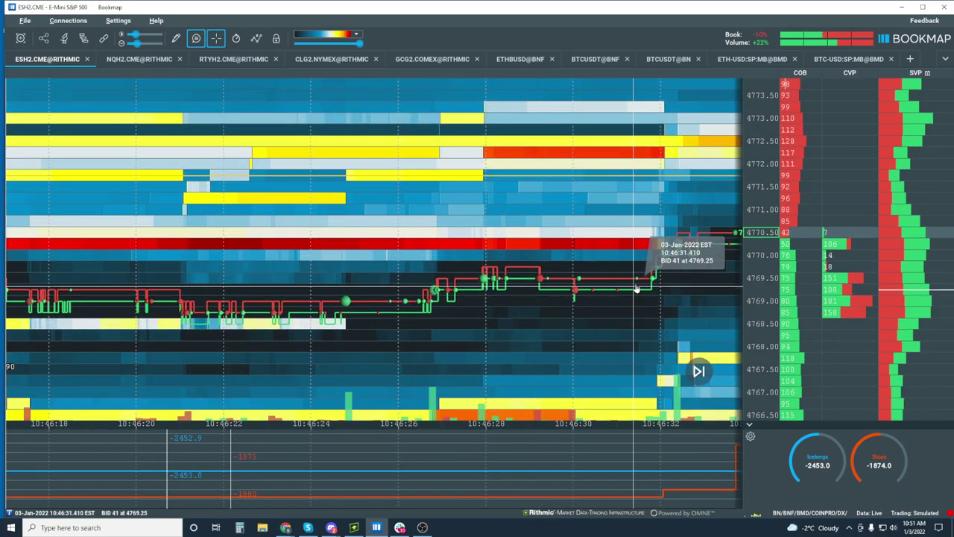
pyautogui.moveTo(362, 267); pyautogui.dragTo(561, 318)
pyautogui.scroll(-7, 429, 240)
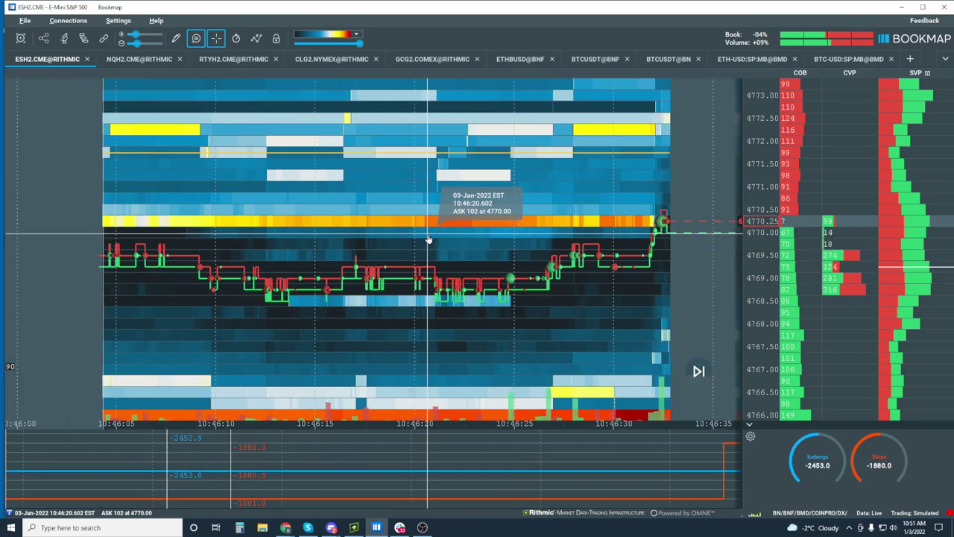
# Review ESH2 price action above the large 4770.25 bid liquidity from 10:47 to 10:50
pyautogui.scroll(-5, 429, 240)
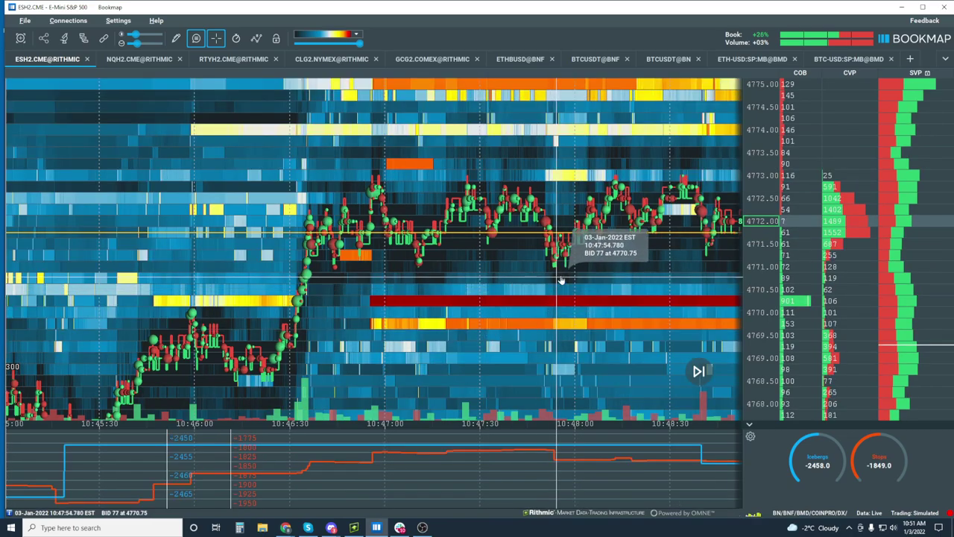
pyautogui.scroll(5, 640, 200)
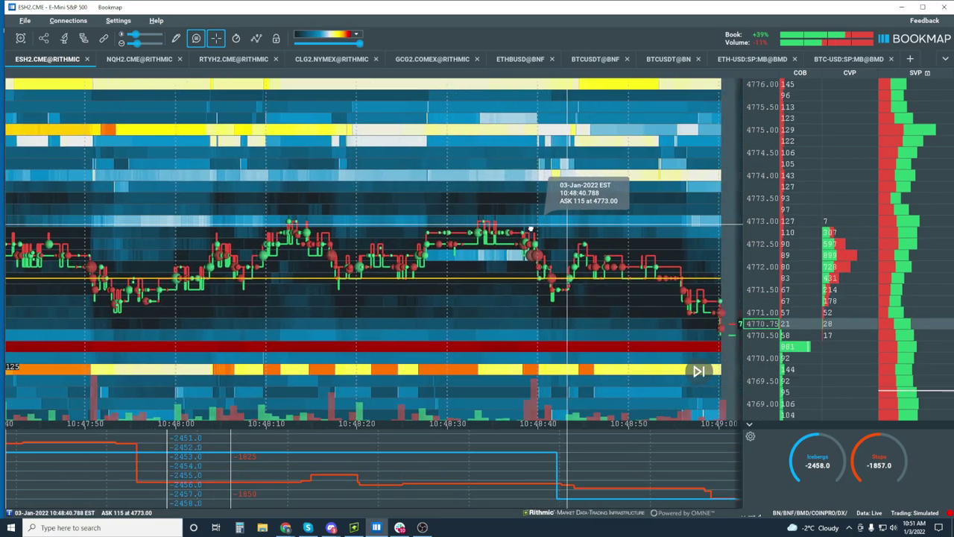
pyautogui.scroll(-2, 462, 220)
pyautogui.scroll(-1, 462, 220)
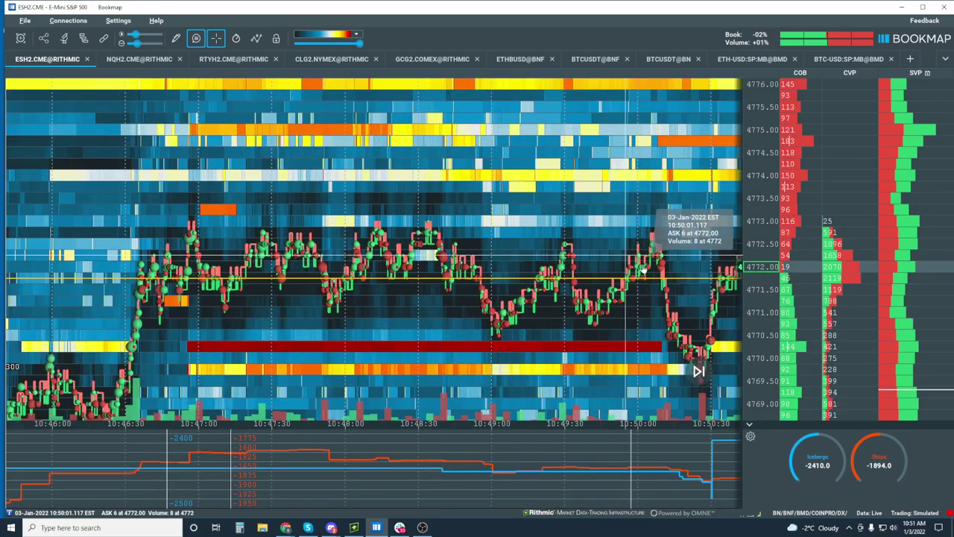
pyautogui.scroll(3, 665, 256)
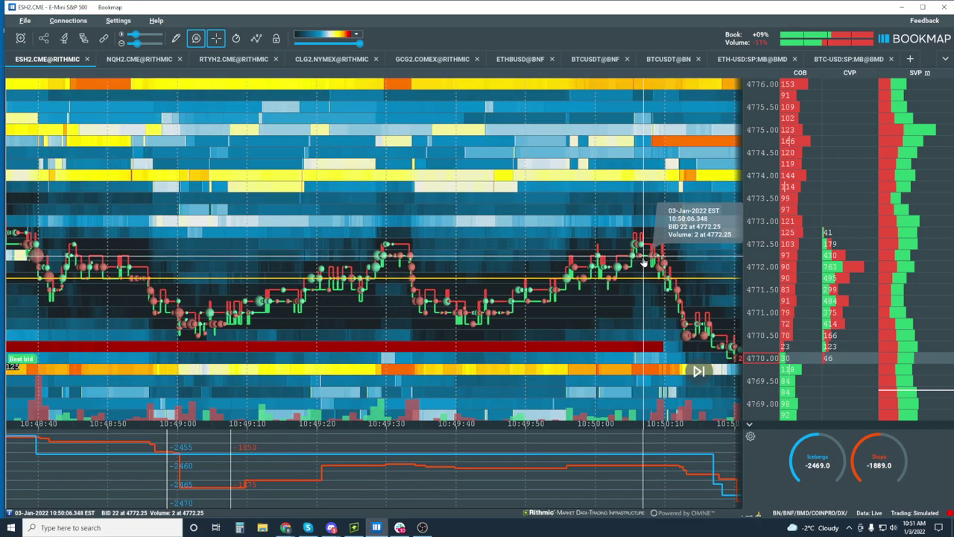
# Examine where the large 4770.25 bid liquidity ends near 10:50:10 and the ESH2 dip and rebound following it
pyautogui.moveTo(641, 265); pyautogui.dragTo(358, 313)
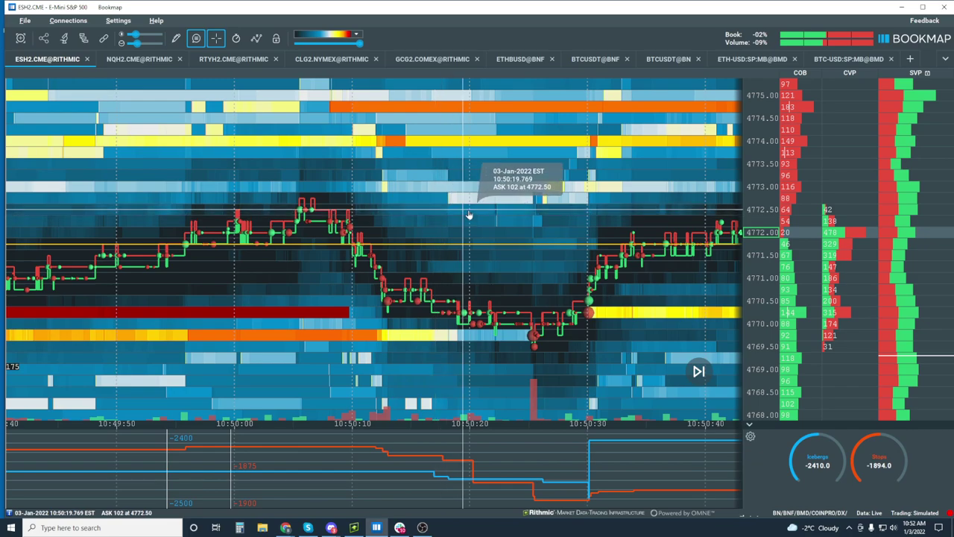
pyautogui.moveTo(511, 246); pyautogui.dragTo(429, 229)
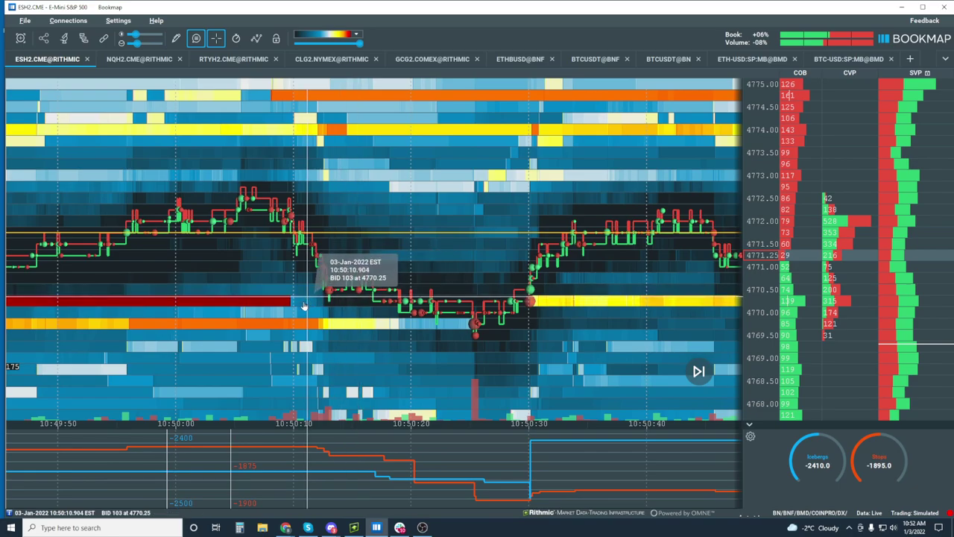
pyautogui.scroll(2, 638, 373)
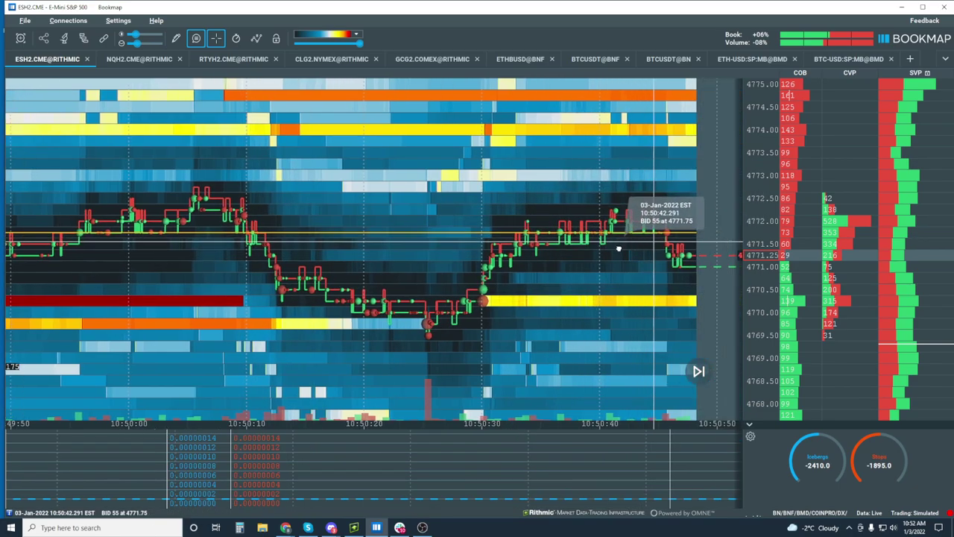
pyautogui.scroll(-3, 575, 212)
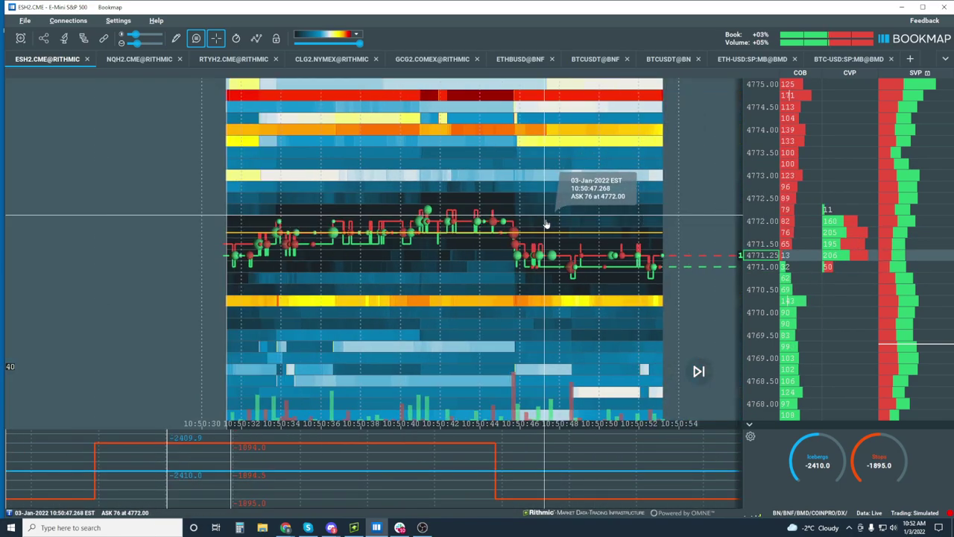
# Inspect the ESH2 sell trades into 4770.25 around 10:51:10 and 10:51:35 against the iceberg indicator line
pyautogui.scroll(-3, 550, 225)
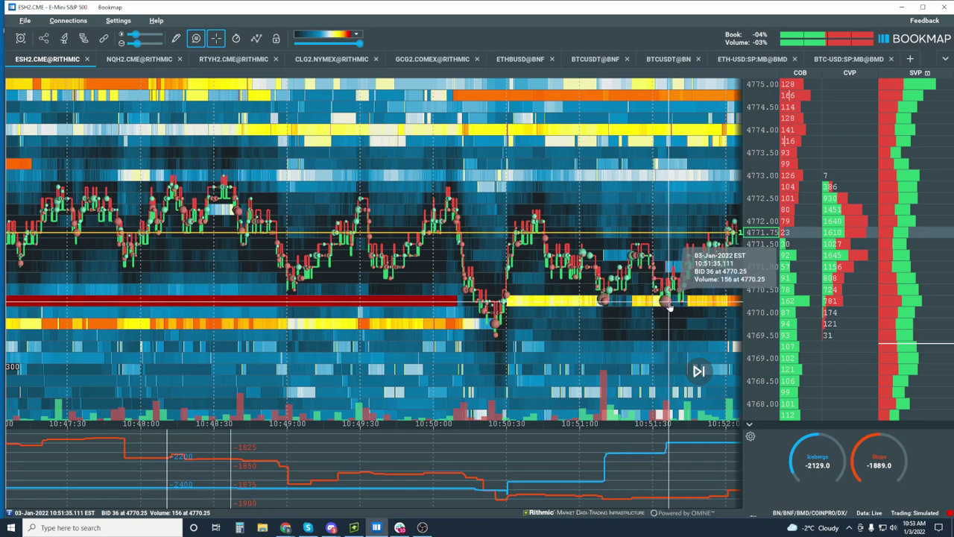
pyautogui.scroll(5, 668, 306)
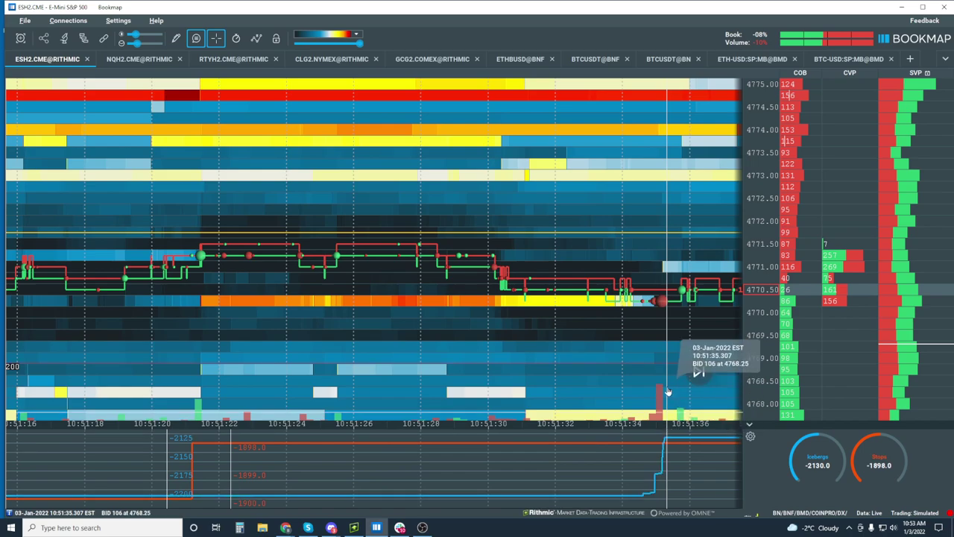
pyautogui.scroll(-2, 670, 302)
pyautogui.scroll(-1, 669, 302)
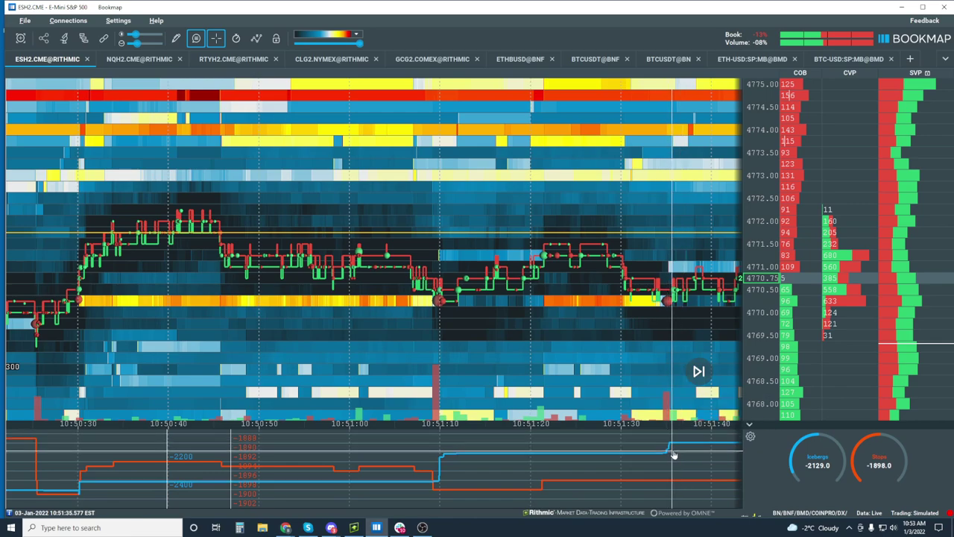
pyautogui.moveTo(667, 455)
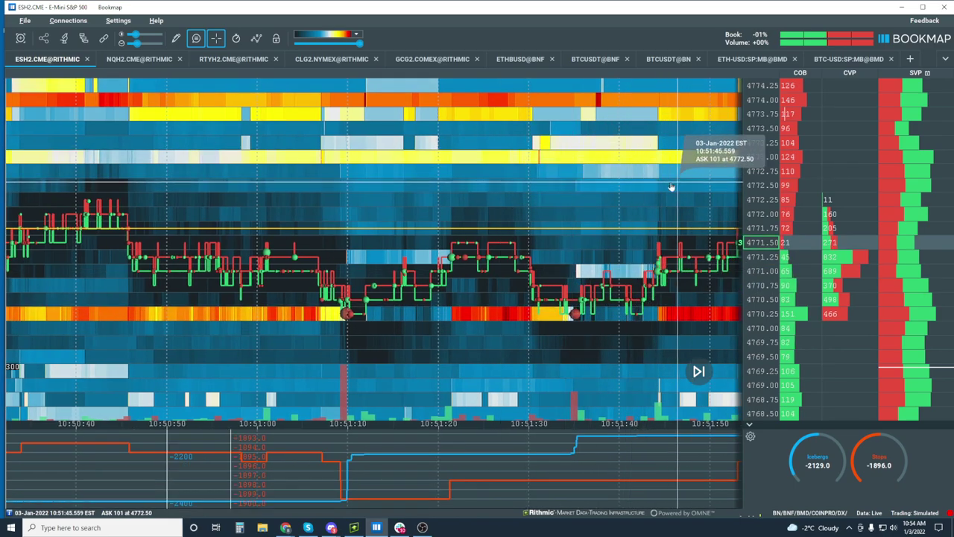
# Follow ESH2 forward to the 10:53:03 break below 4770.25 and check the iceberg and stop indicator lines there
pyautogui.moveTo(673, 187); pyautogui.dragTo(582, 191)
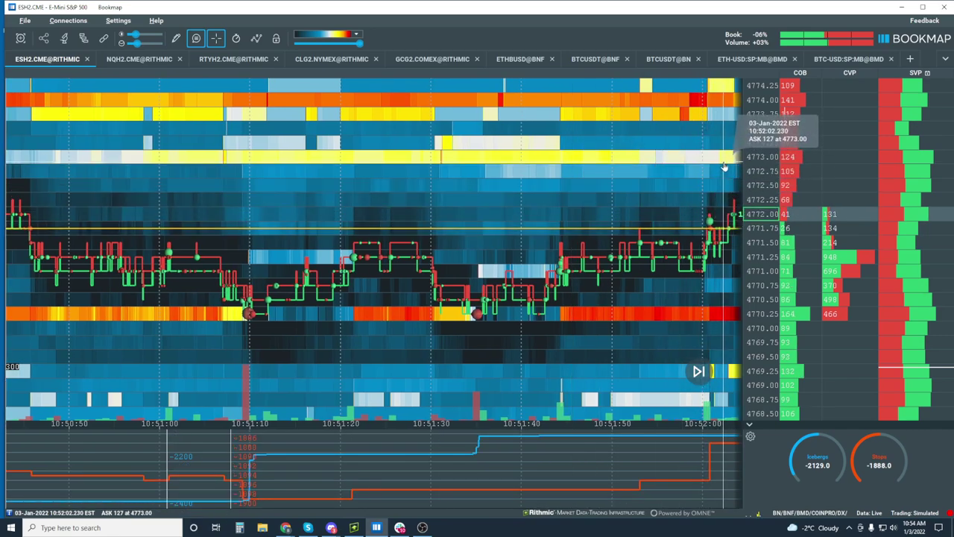
pyautogui.moveTo(724, 163); pyautogui.dragTo(538, 200)
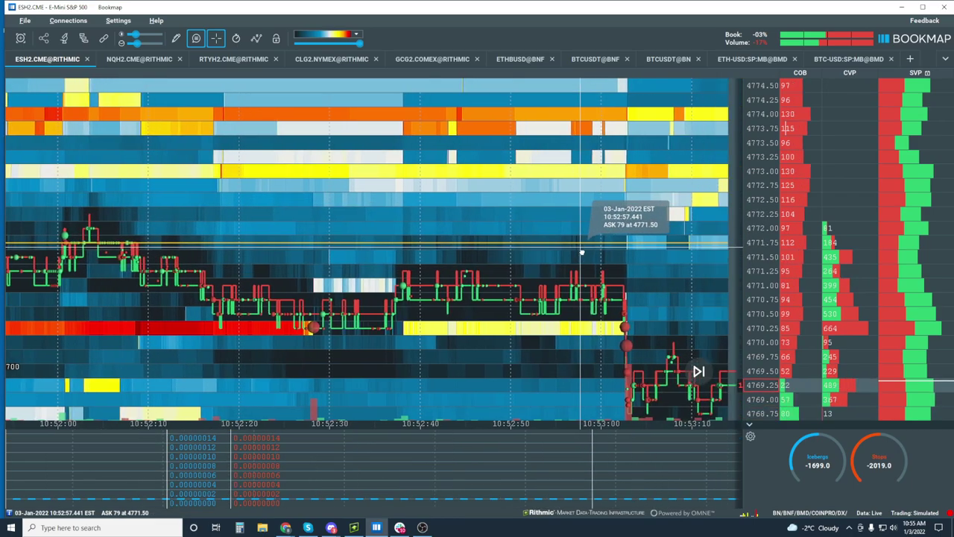
pyautogui.scroll(-3, 611, 306)
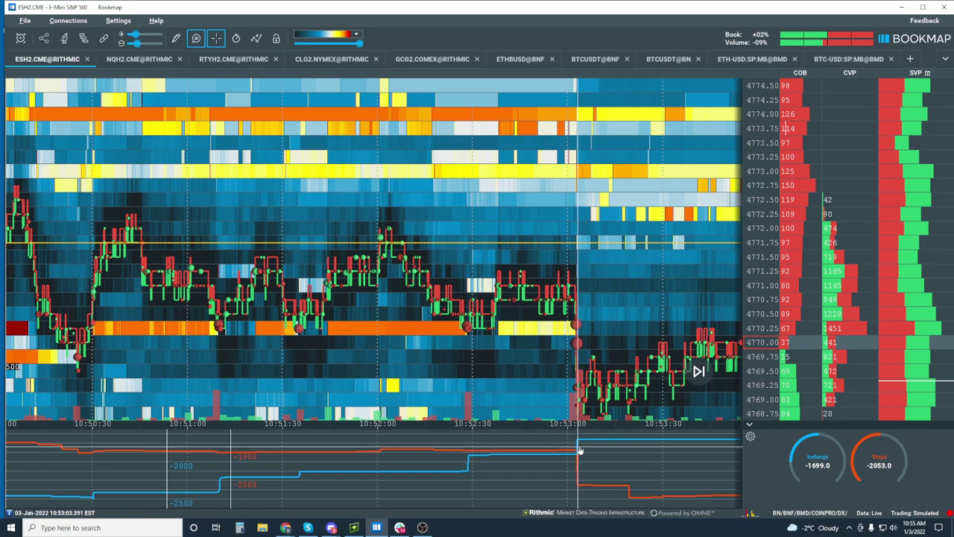
pyautogui.moveTo(577, 451)
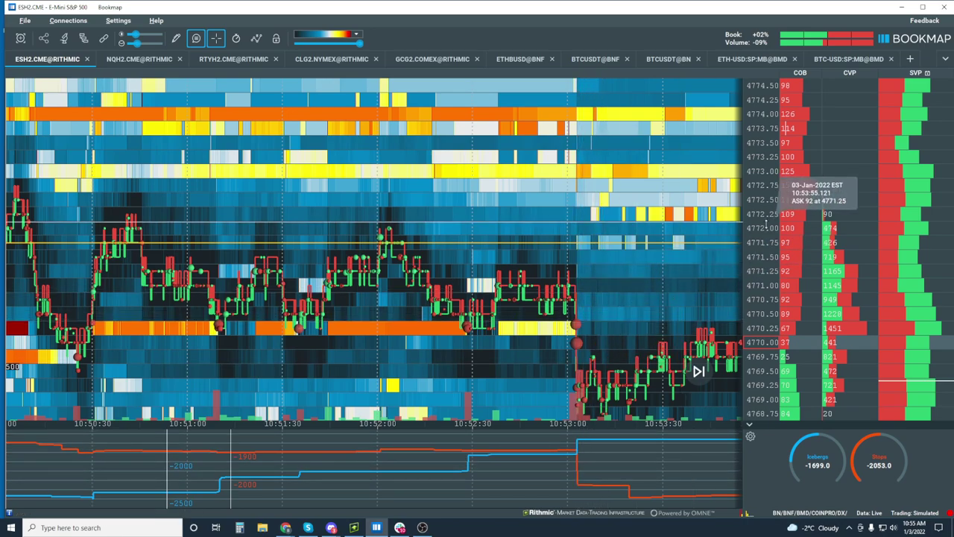
# Review live ESH2 price action and surrounding liquidity between 4765 and 4775 on a progressively wider time range
pyautogui.scroll(-3, 767, 223)
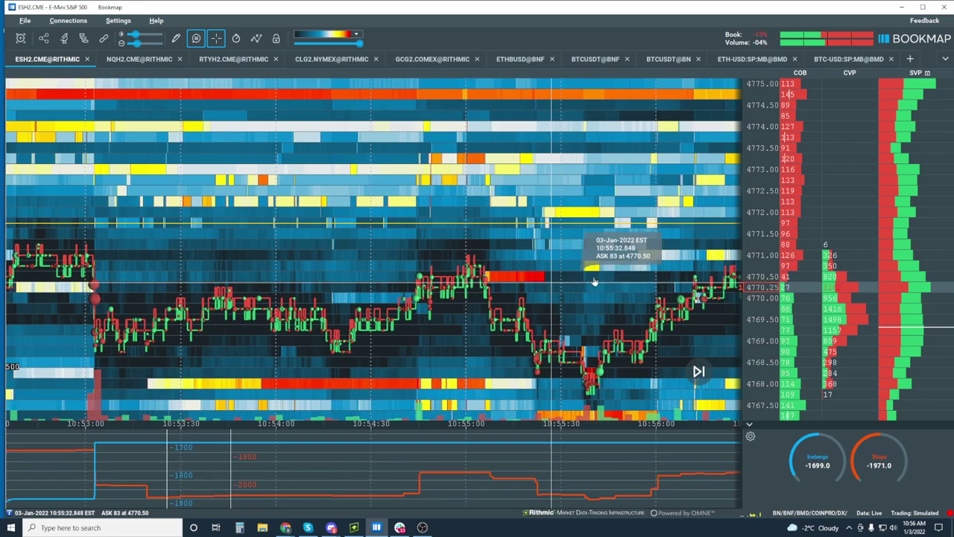
pyautogui.scroll(-2, 656, 265)
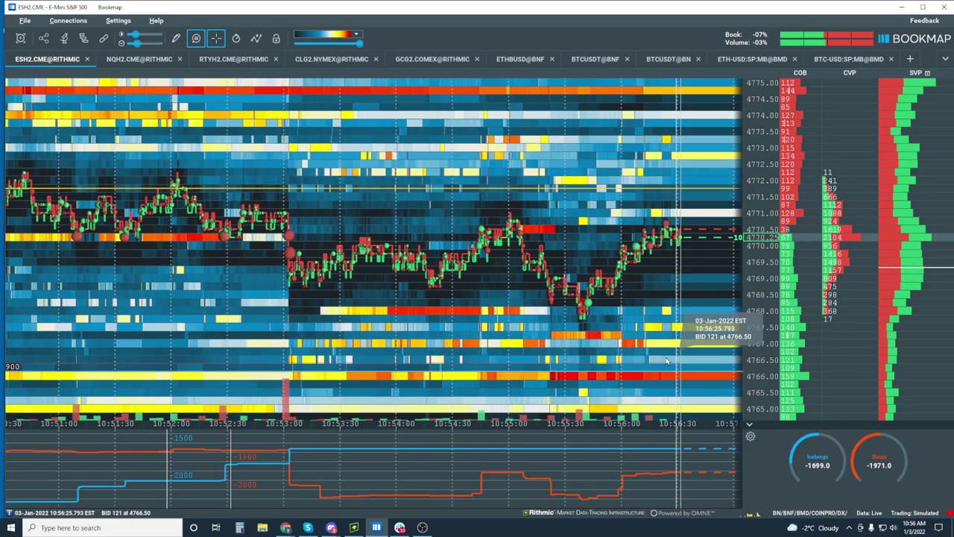
pyautogui.scroll(-2, 656, 298)
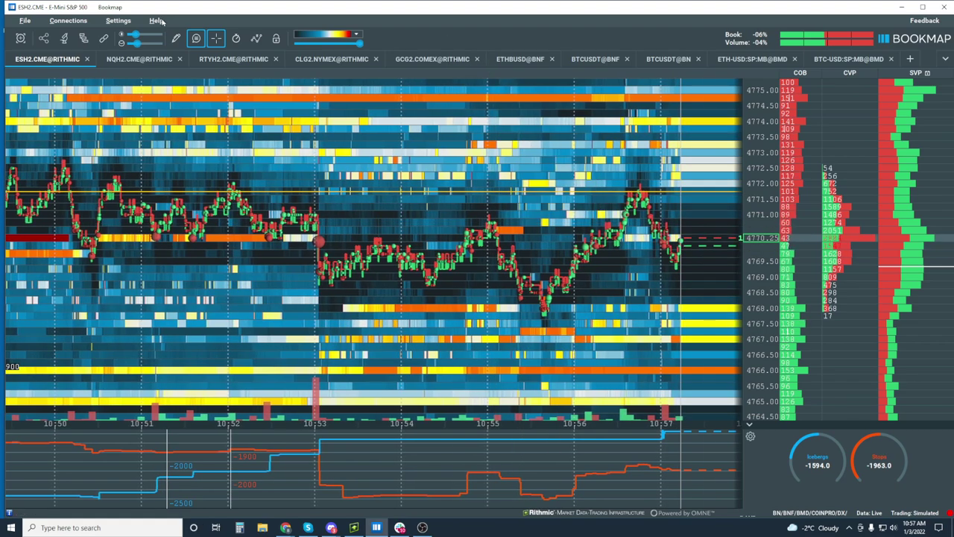
pyautogui.click(196, 39)
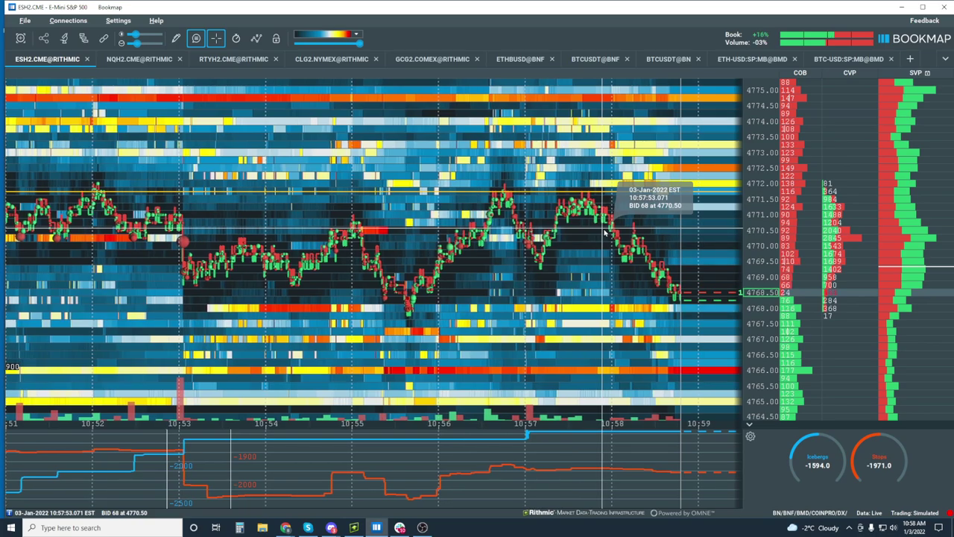
pyautogui.scroll(-3, 601, 286)
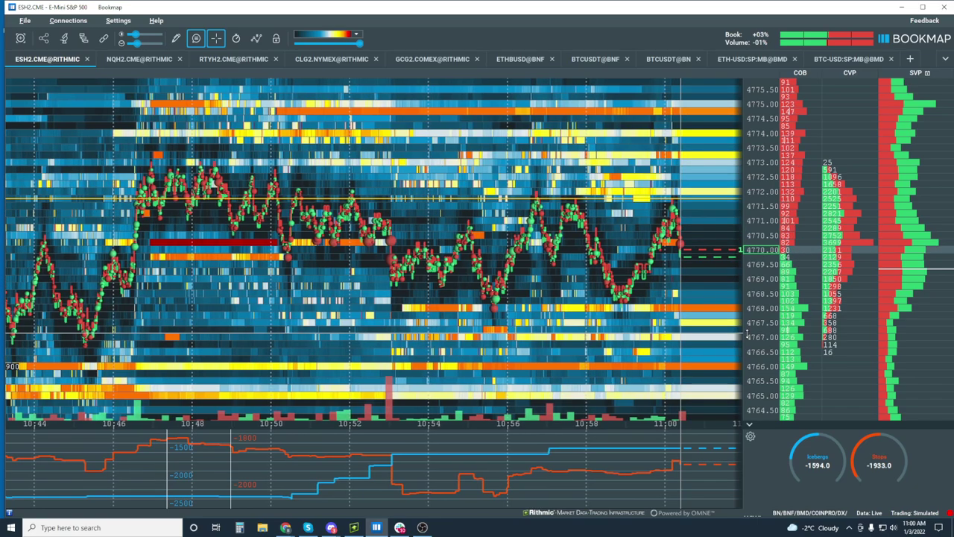
# Examine ESH2 price action and liquidity between 4765 and 4775 around 11:02 against the wider session back to 09:45
pyautogui.scroll(2, 689, 289)
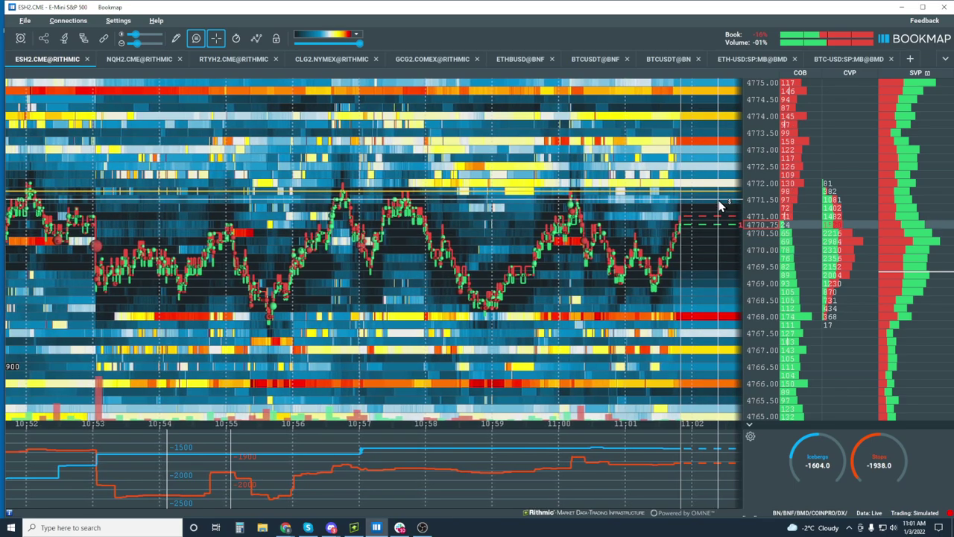
pyautogui.scroll(-5, 714, 220)
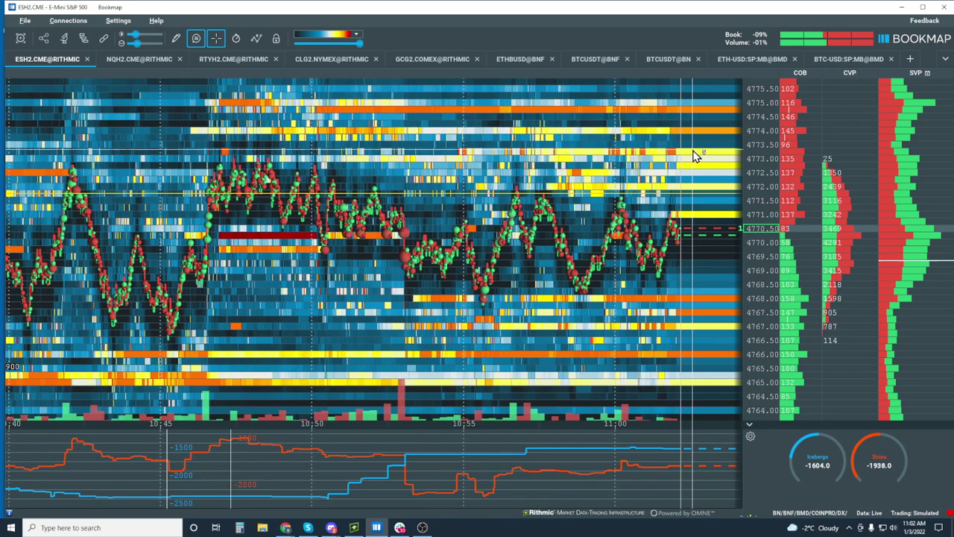
pyautogui.scroll(-3, 514, 209)
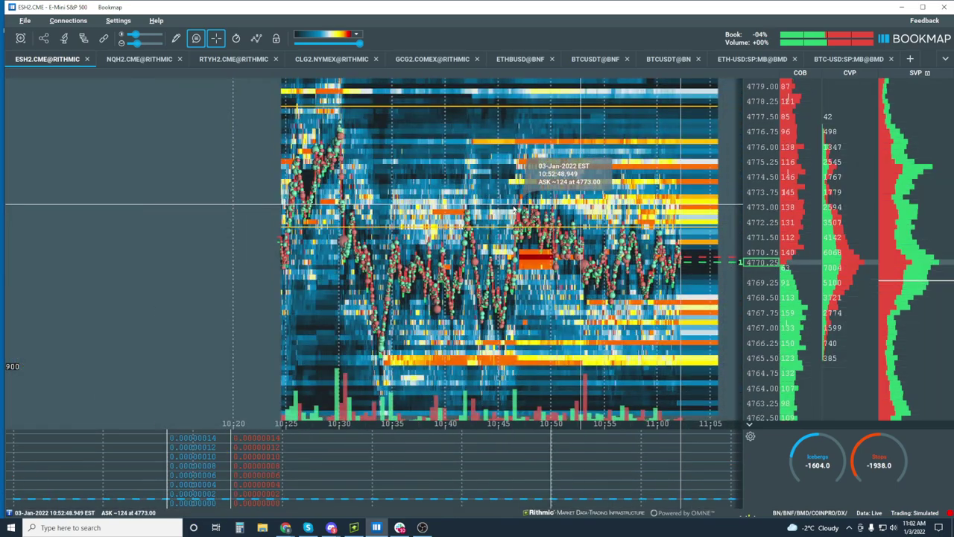
pyautogui.scroll(-3, 515, 212)
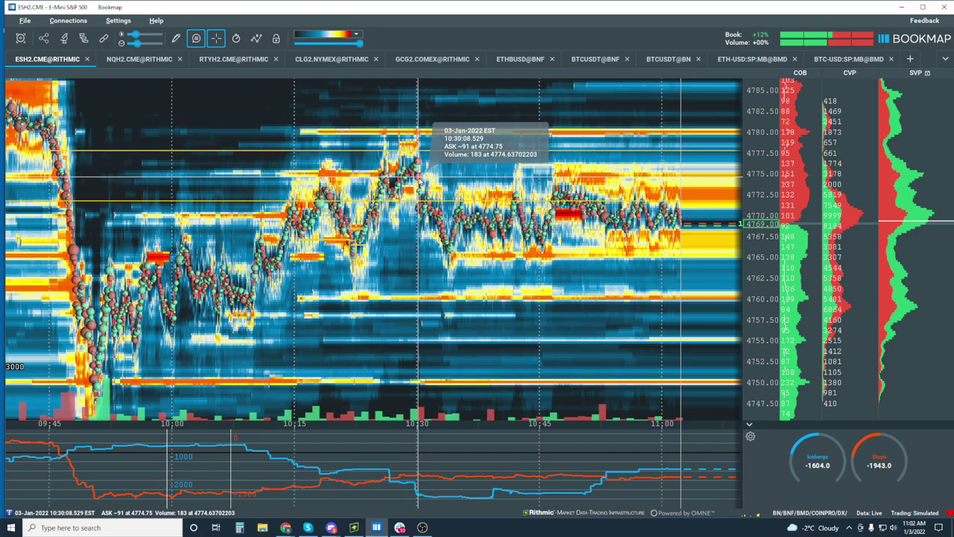
pyautogui.scroll(5, 736, 259)
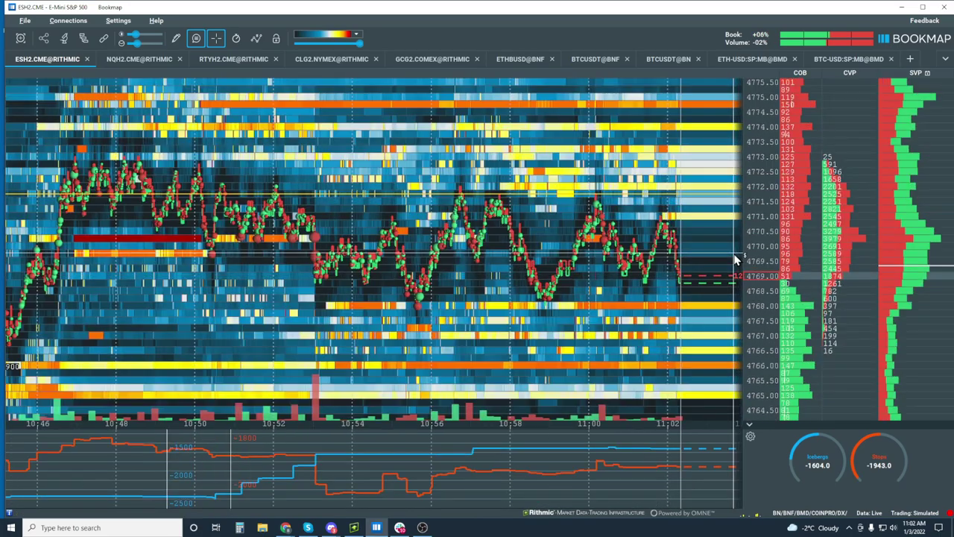
pyautogui.scroll(3, 659, 231)
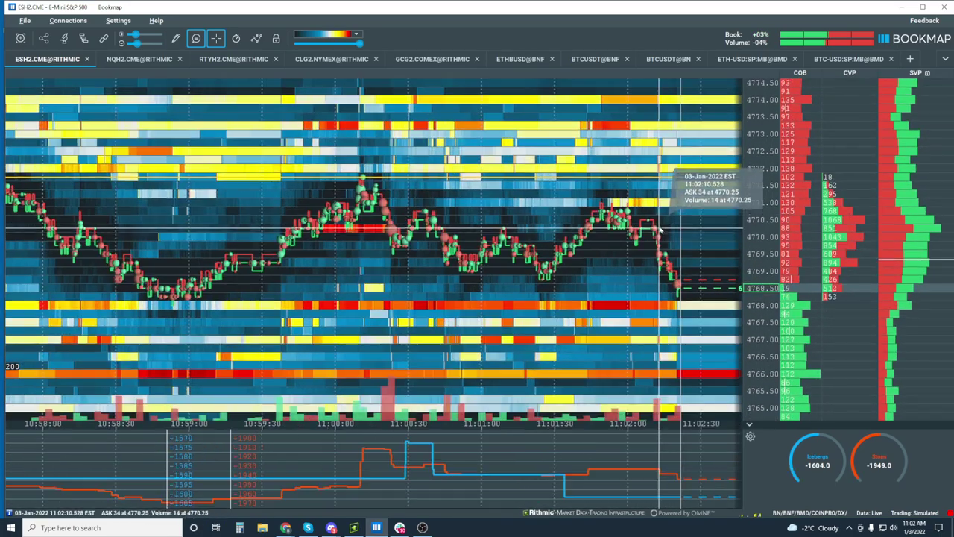
pyautogui.scroll(-6, 659, 231)
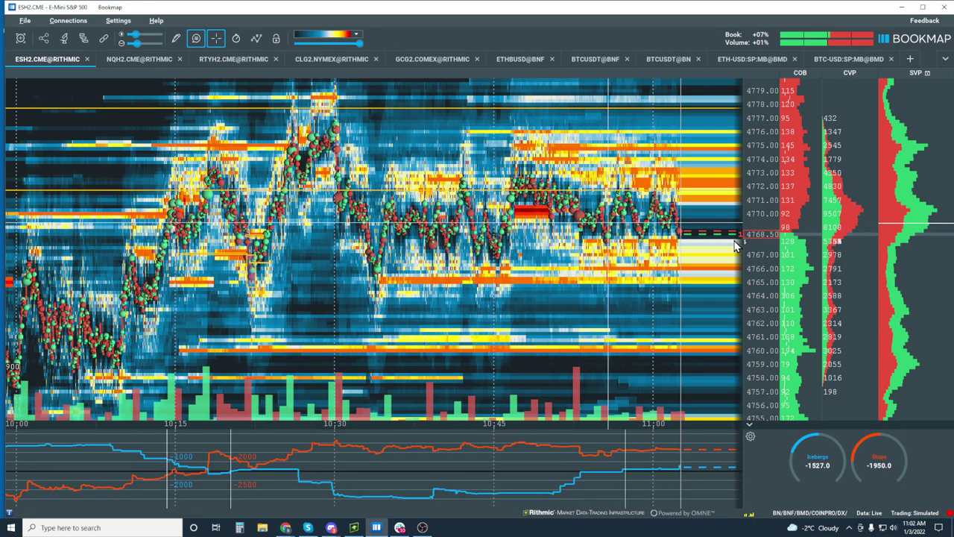
pyautogui.moveTo(673, 208)
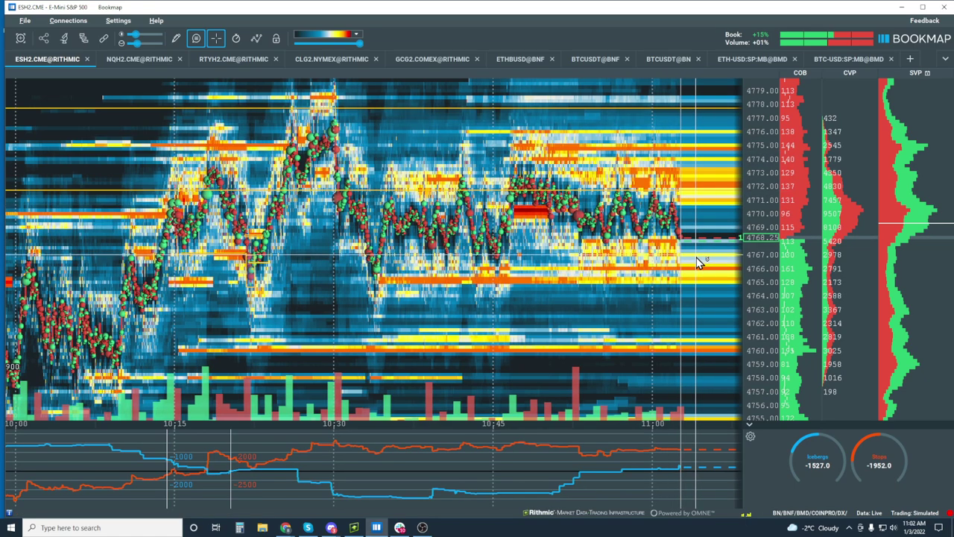
pyautogui.moveTo(502, 261)
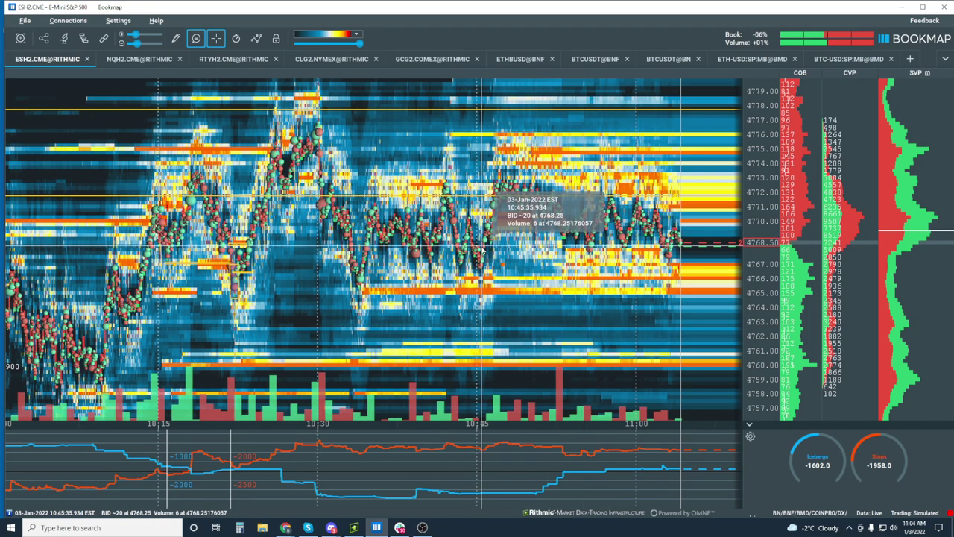
# Go back through ESH2 history to 10:51:10 and inspect the sell trades into the 4770.25 bids against the iceberg line
pyautogui.scroll(2, 573, 237)
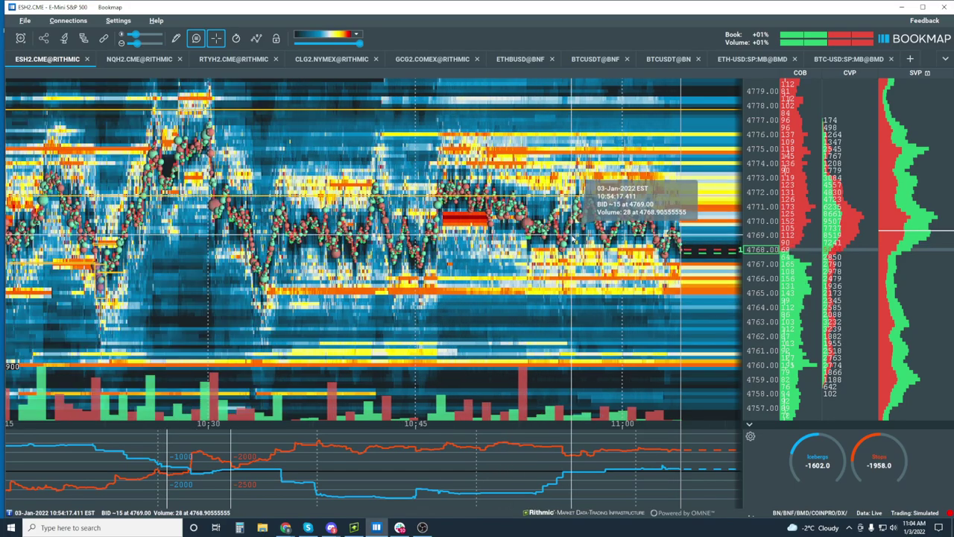
pyautogui.scroll(3, 574, 231)
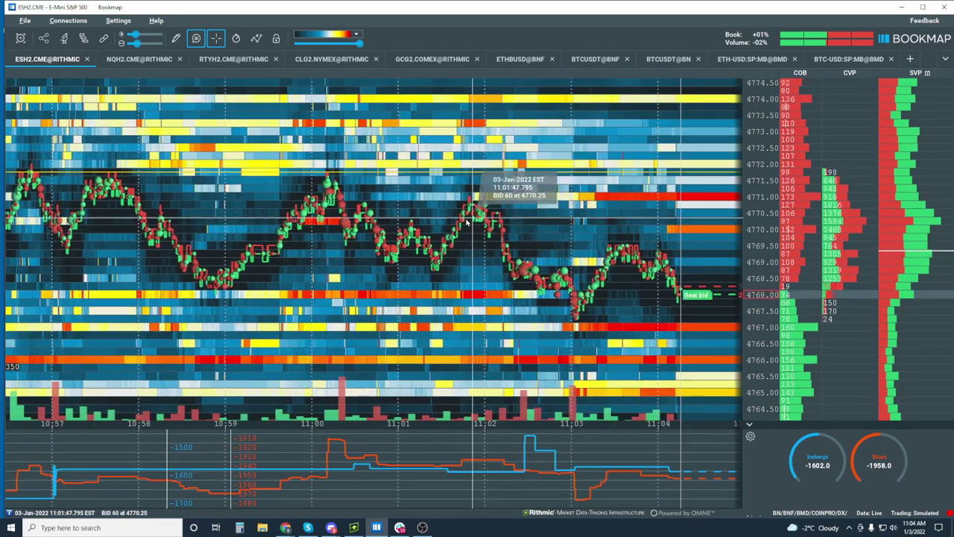
pyautogui.moveTo(467, 222); pyautogui.dragTo(586, 211)
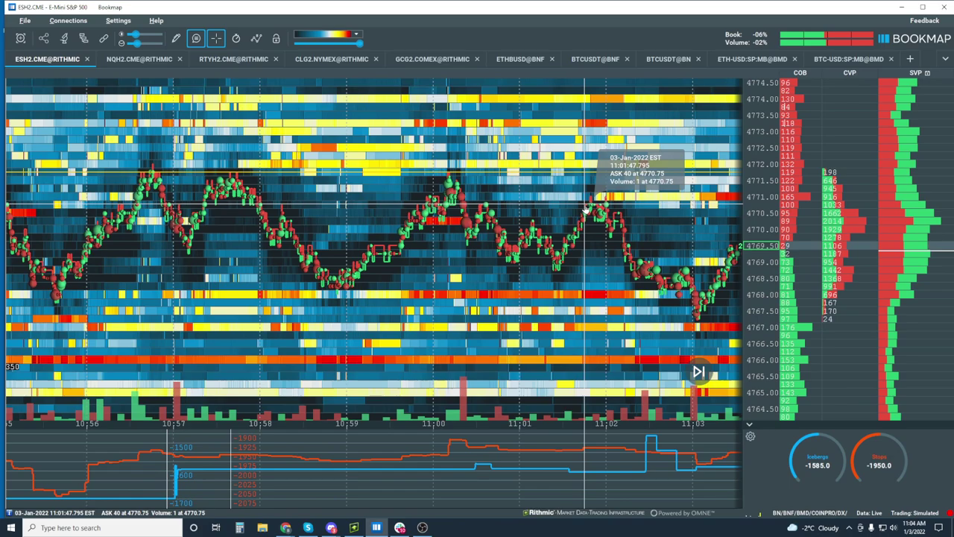
pyautogui.moveTo(240, 258); pyautogui.dragTo(522, 249)
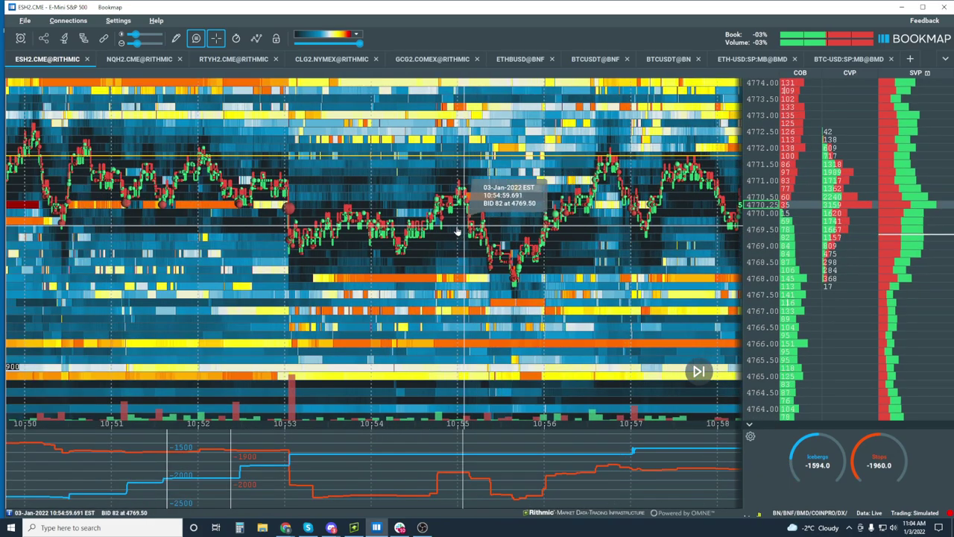
pyautogui.moveTo(200, 240); pyautogui.dragTo(507, 272)
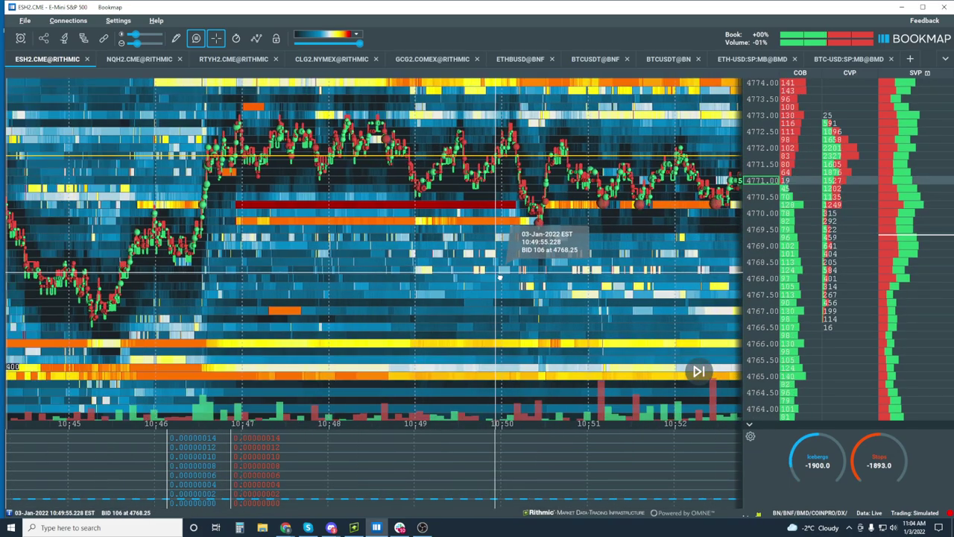
pyautogui.scroll(5, 630, 172)
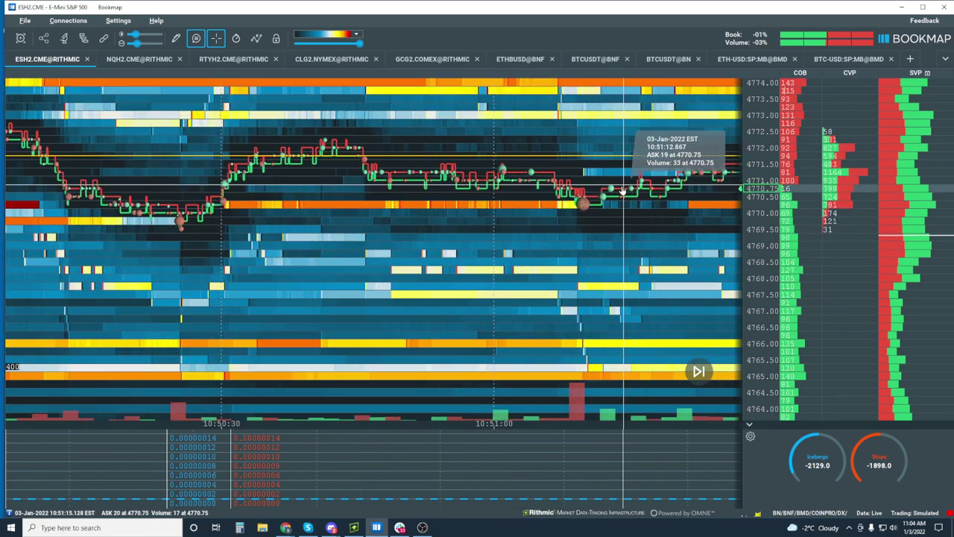
pyautogui.scroll(3, 623, 190)
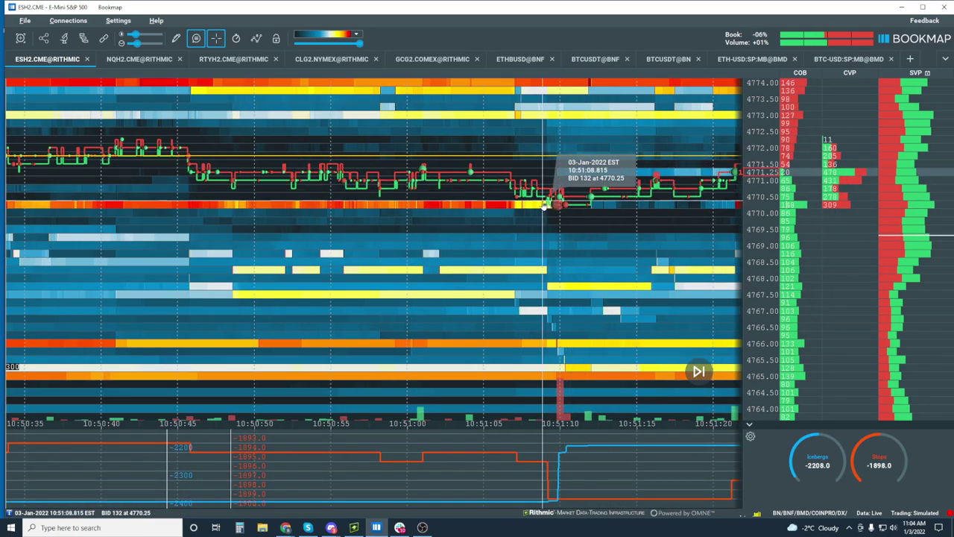
pyautogui.scroll(-5, 571, 197)
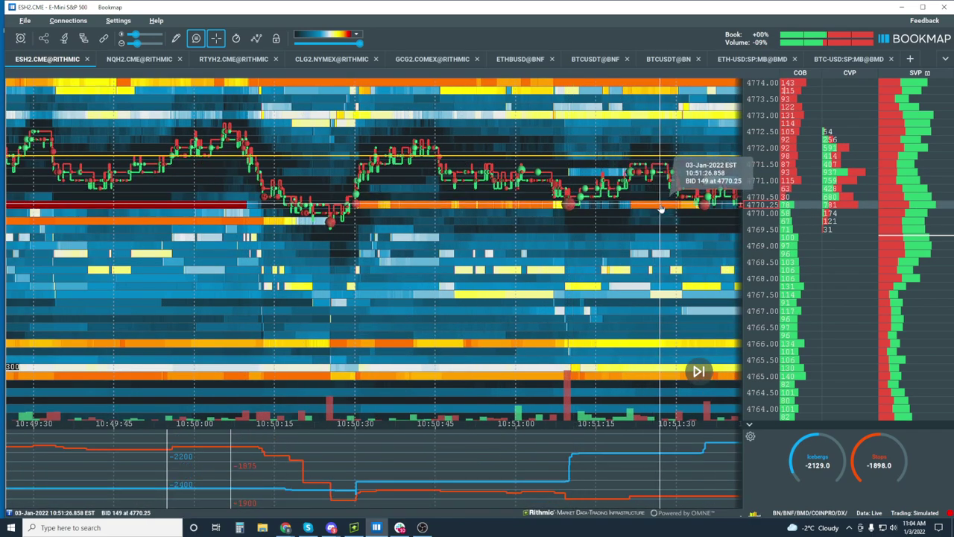
pyautogui.scroll(-1, 646, 210)
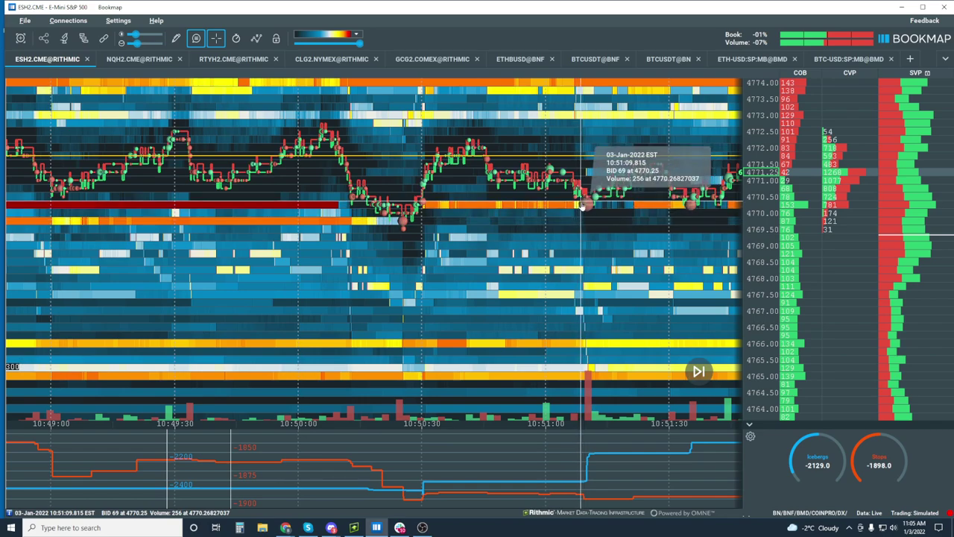
# Follow ESH2 forward from the 10:53 break below 4770.25 to the large liquidity at that level near 11:00
pyautogui.moveTo(670, 213); pyautogui.dragTo(400, 203)
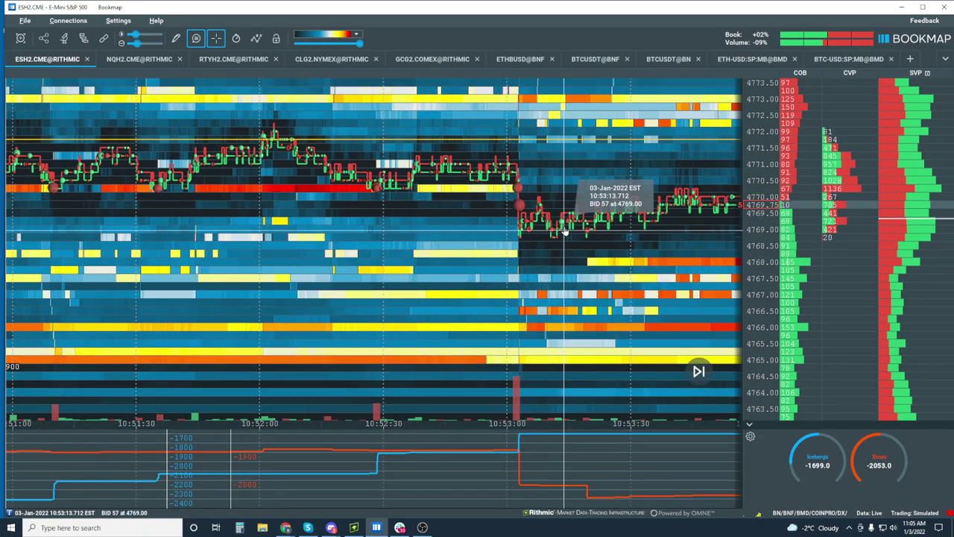
pyautogui.moveTo(580, 193); pyautogui.dragTo(405, 254)
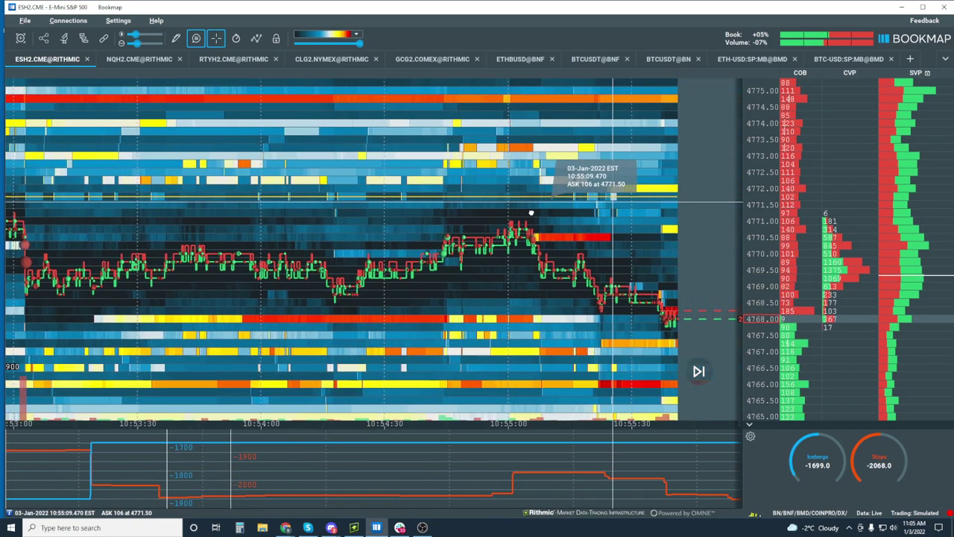
pyautogui.scroll(-3, 531, 212)
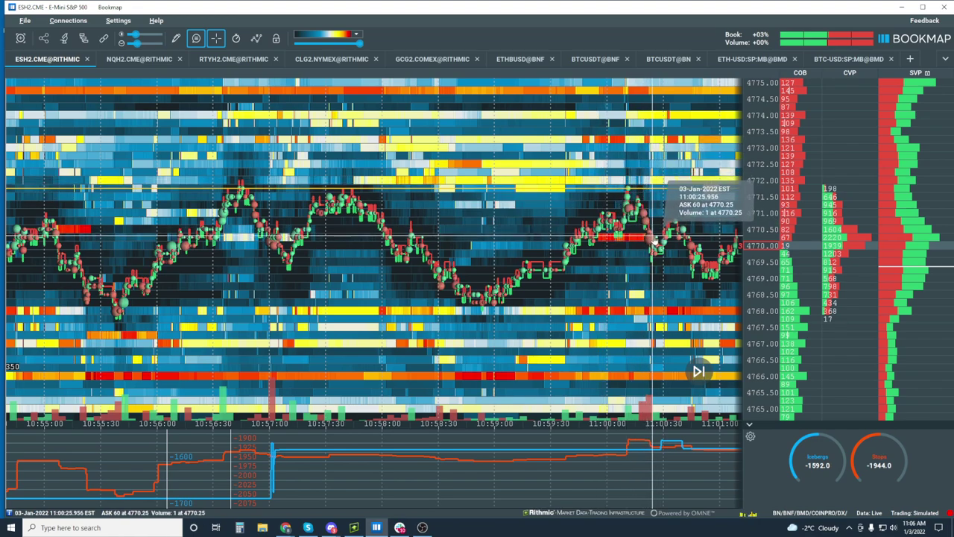
# Trace the large ESH2 ask liquidity at 4771.00 and 4770.00 from 11:02 through the 11:06 rally
pyautogui.scroll(-5, 653, 242)
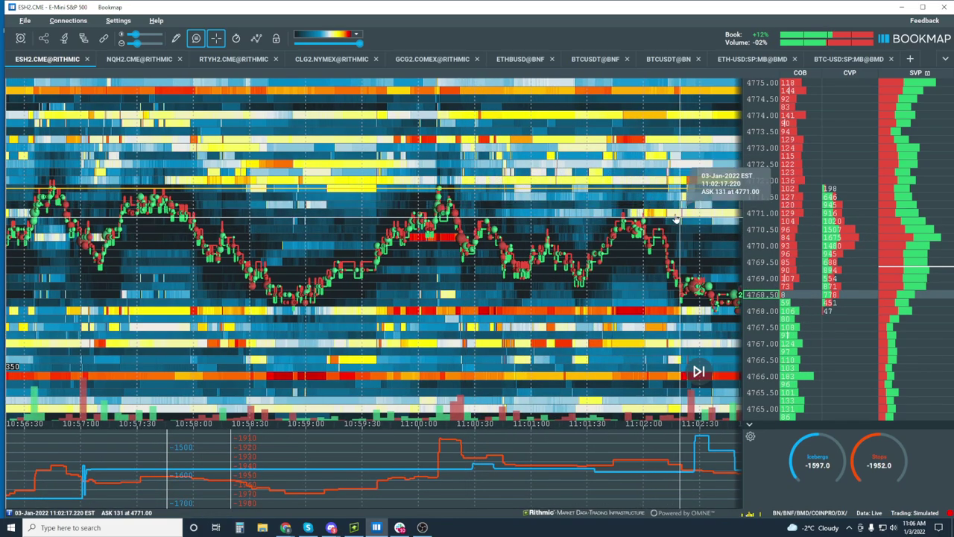
pyautogui.moveTo(675, 218); pyautogui.dragTo(596, 208)
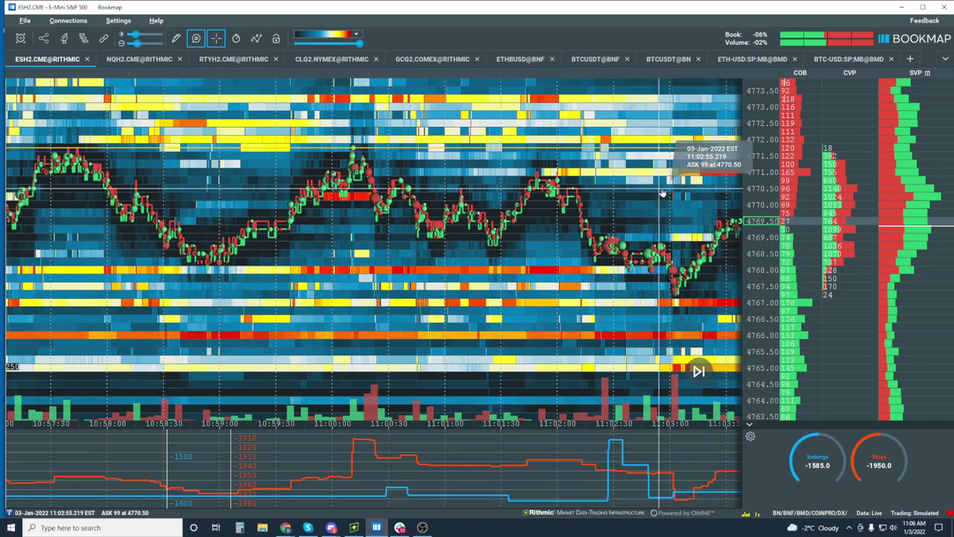
pyautogui.moveTo(641, 176); pyautogui.dragTo(539, 186)
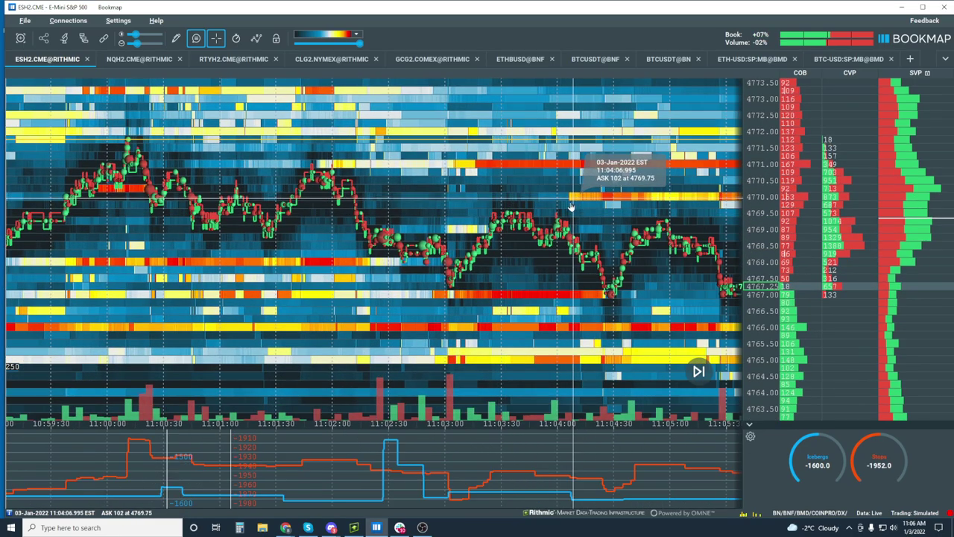
pyautogui.scroll(-3, 570, 209)
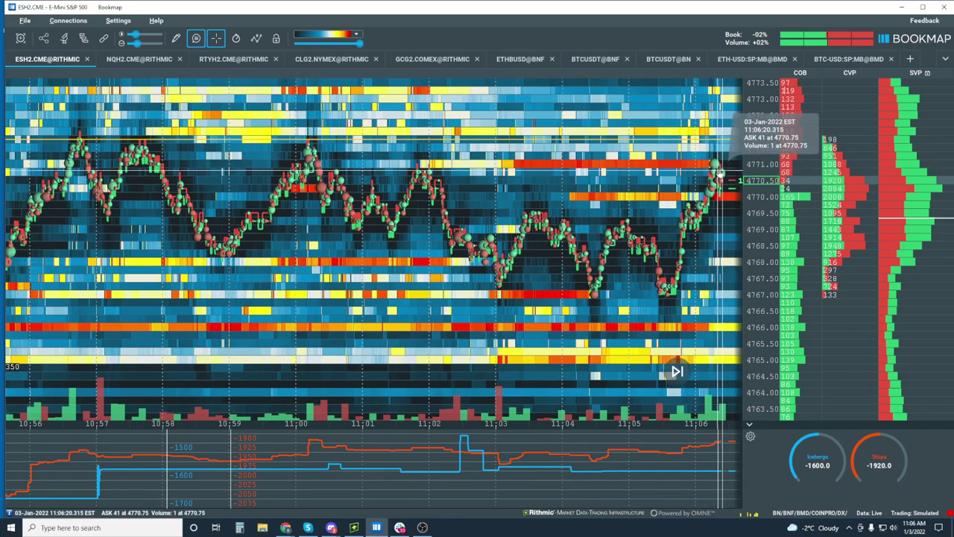
# Return the ESH2 chart to live data and inspect the trades around the 4770.00 liquidity near 11:06:30
pyautogui.scroll(3, 708, 153)
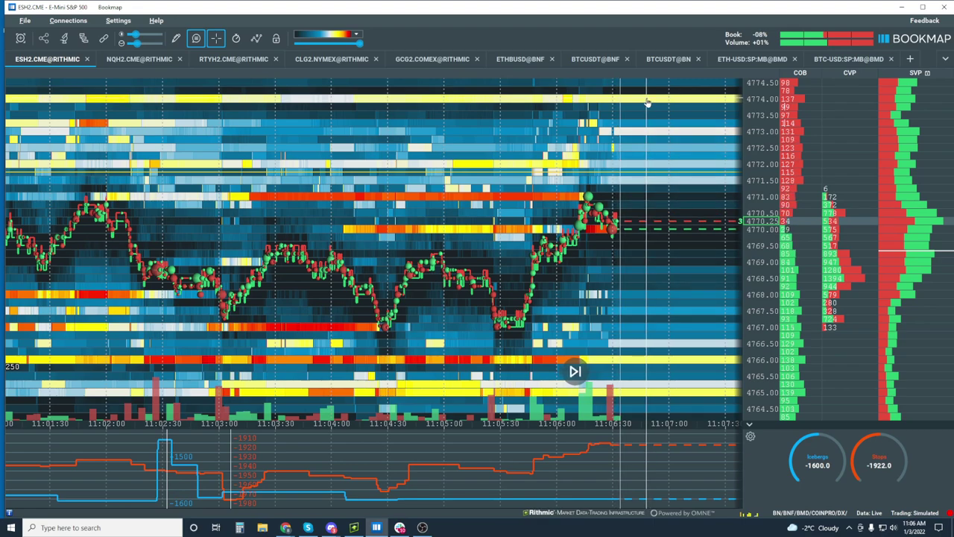
pyautogui.scroll(-2, 566, 351)
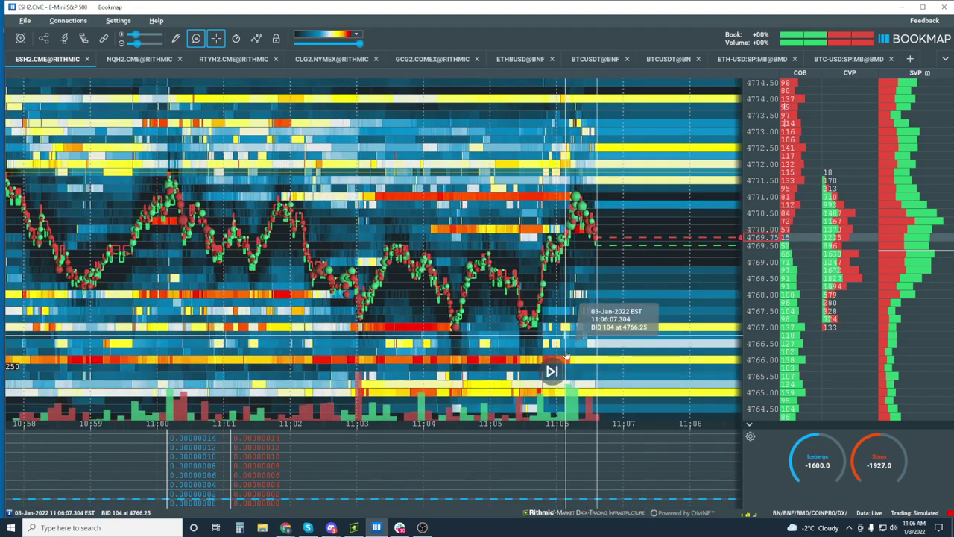
pyautogui.click(551, 371)
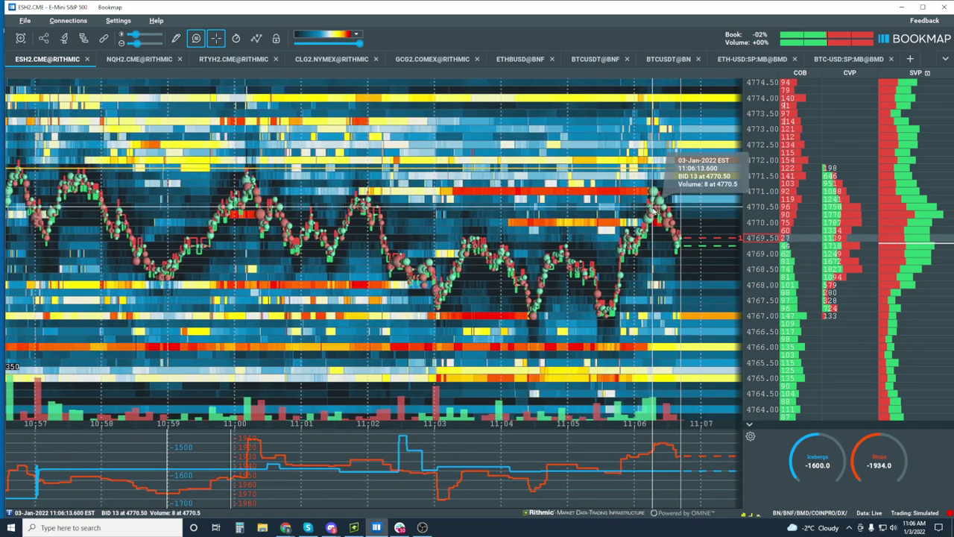
pyautogui.scroll(5, 654, 212)
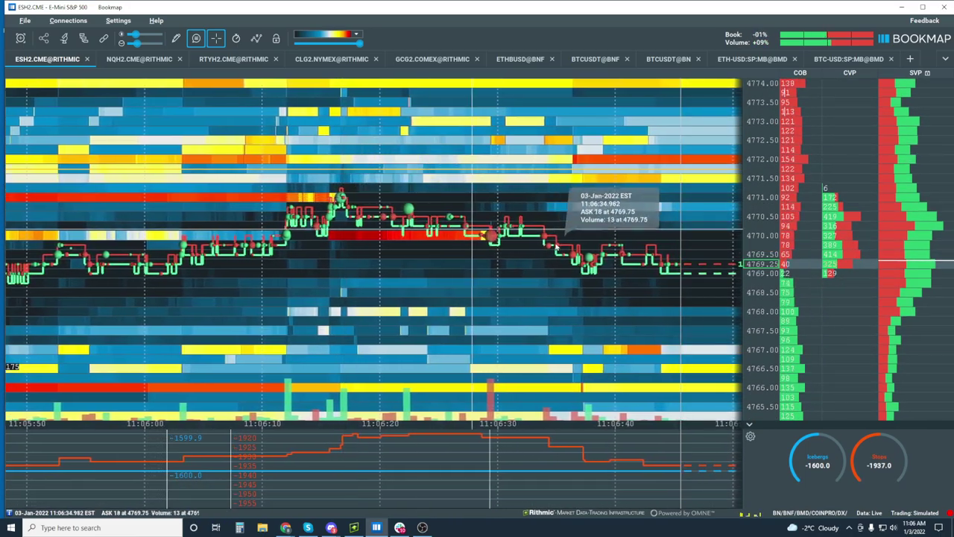
pyautogui.scroll(-5, 321, 199)
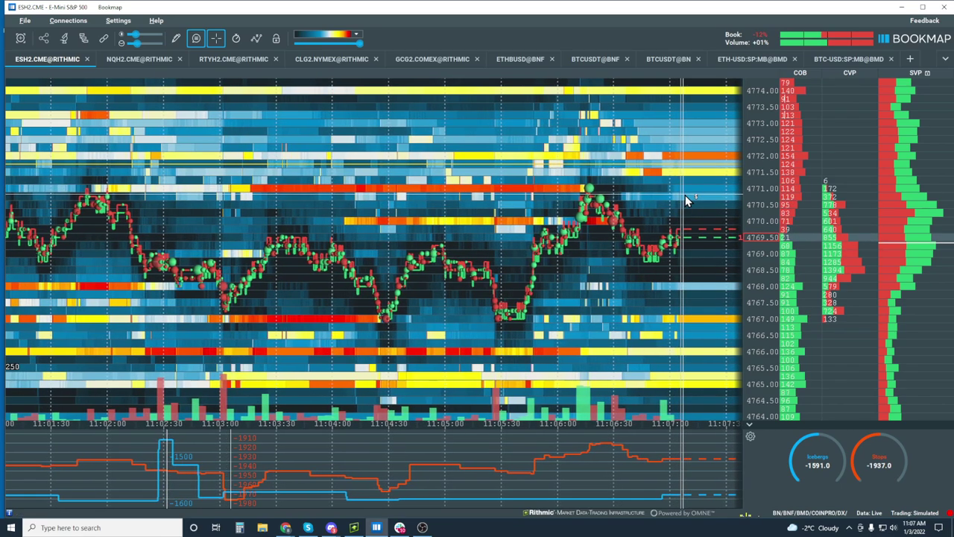
pyautogui.moveTo(667, 227)
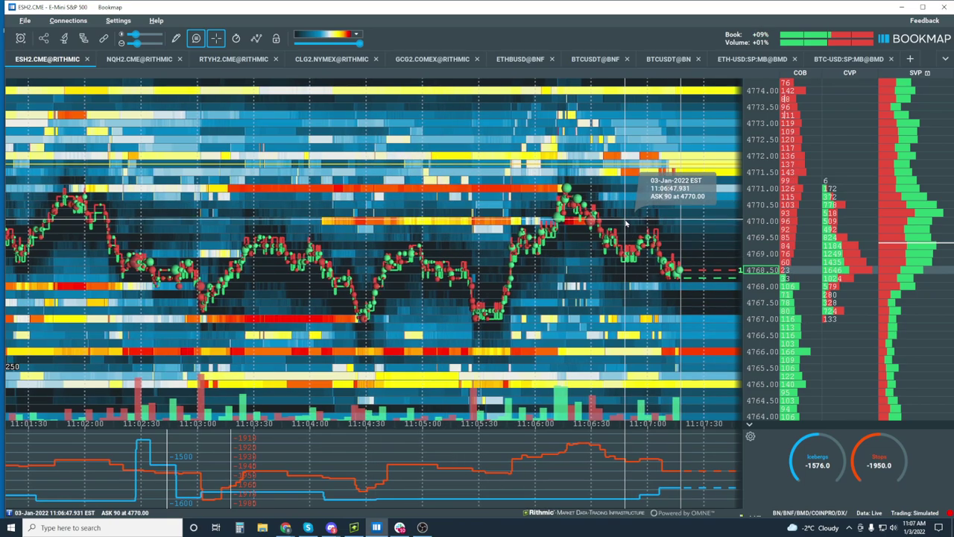
# Hide the heatmap layer on a wider ESH2 view starting before 10:50, and turn off the data tooltip and crosshair
pyautogui.scroll(-4, 627, 192)
pyautogui.scroll(-3, 631, 233)
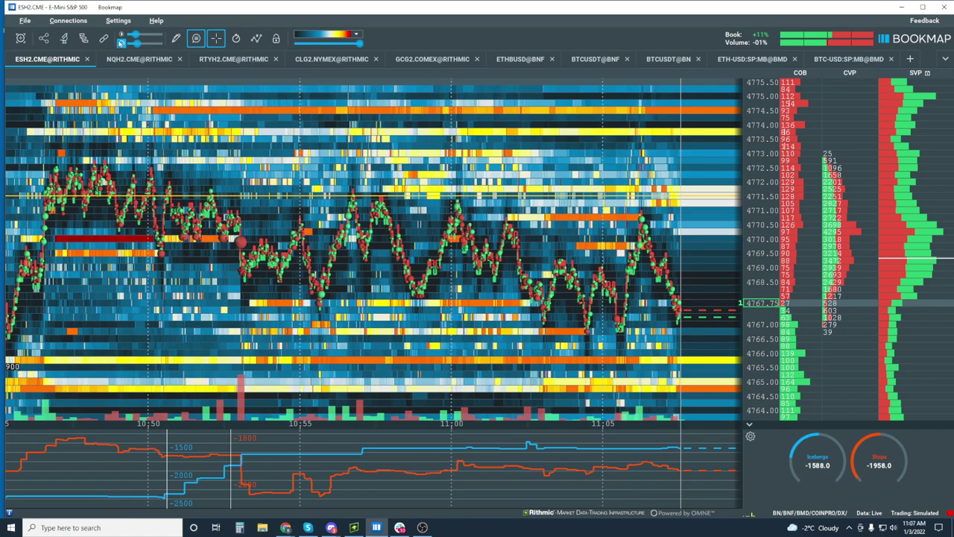
pyautogui.click(261, 39)
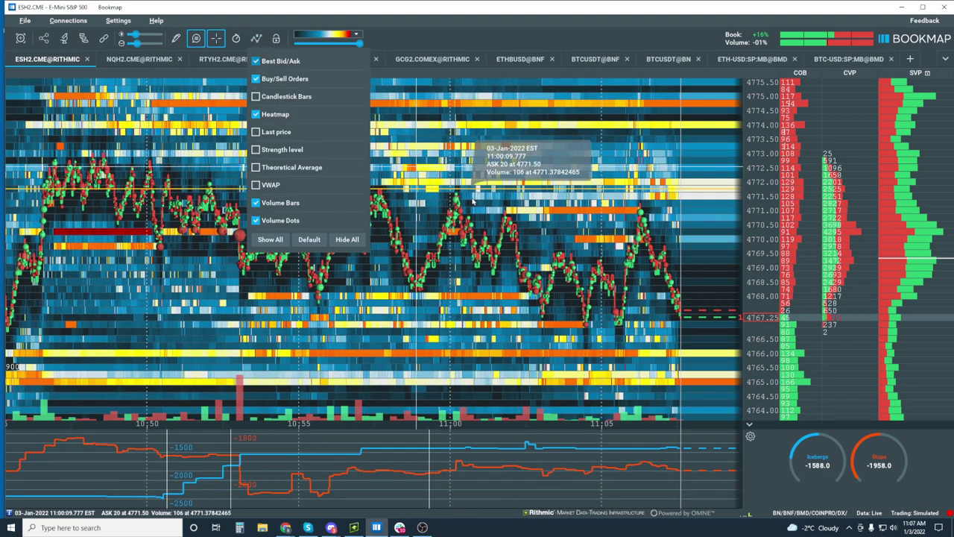
pyautogui.click(256, 114)
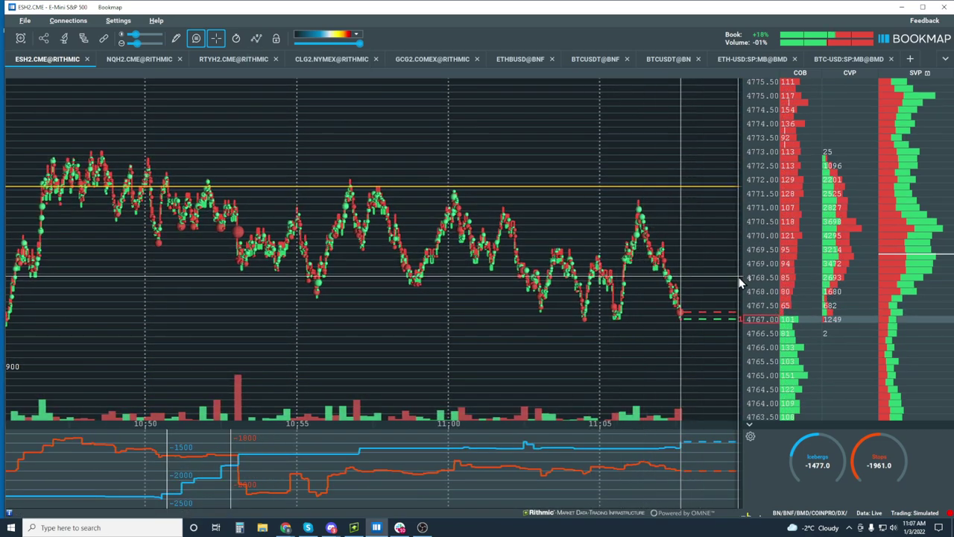
pyautogui.click(194, 41)
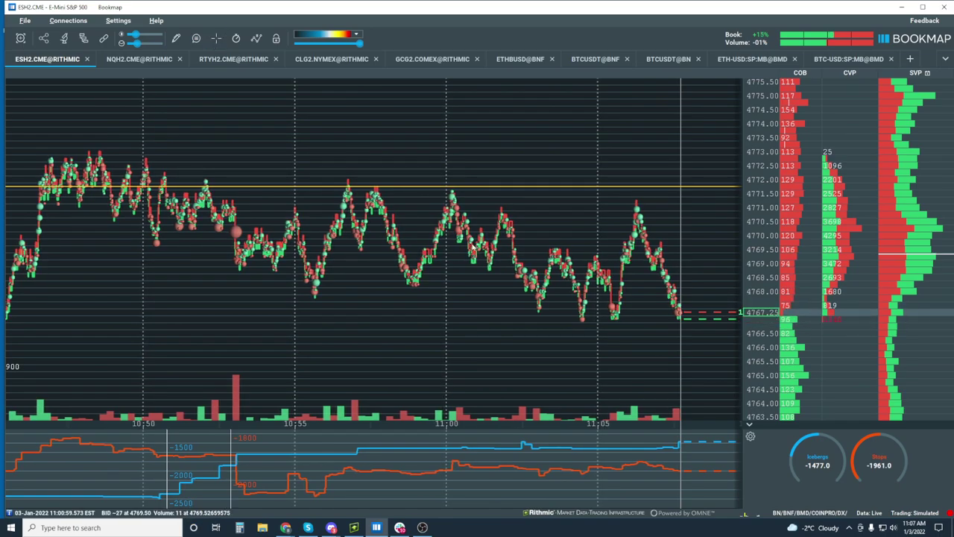
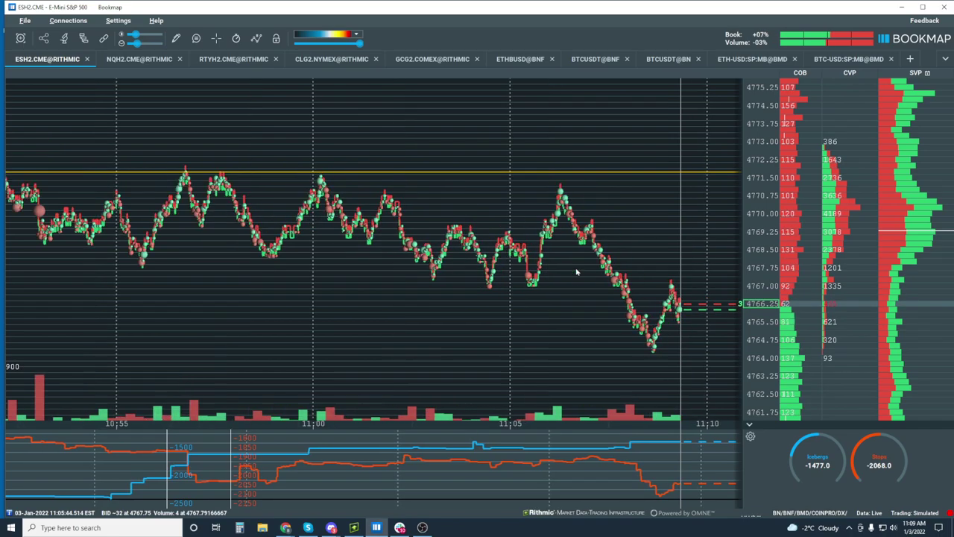
# Mark the 11:08 ESH2 drop with a rectangle from about 4766.50 to 4764.25 and a thin one just above it, showing the crosshair
pyautogui.scroll(3, 574, 273)
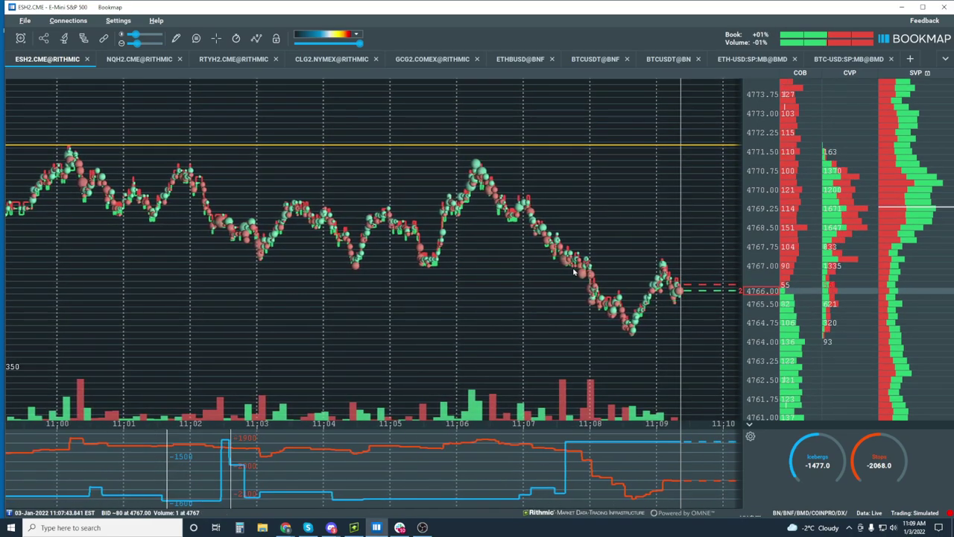
pyautogui.click(176, 38)
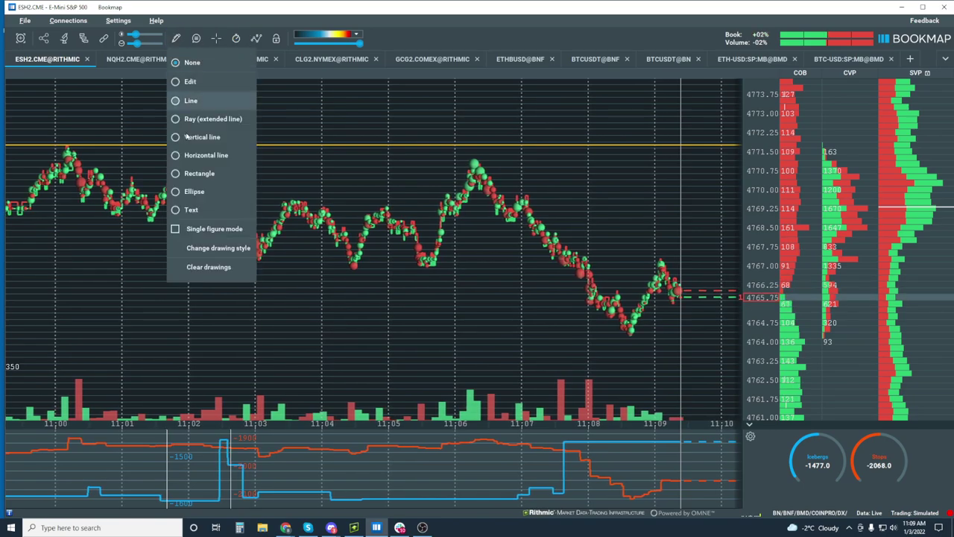
pyautogui.click(213, 173)
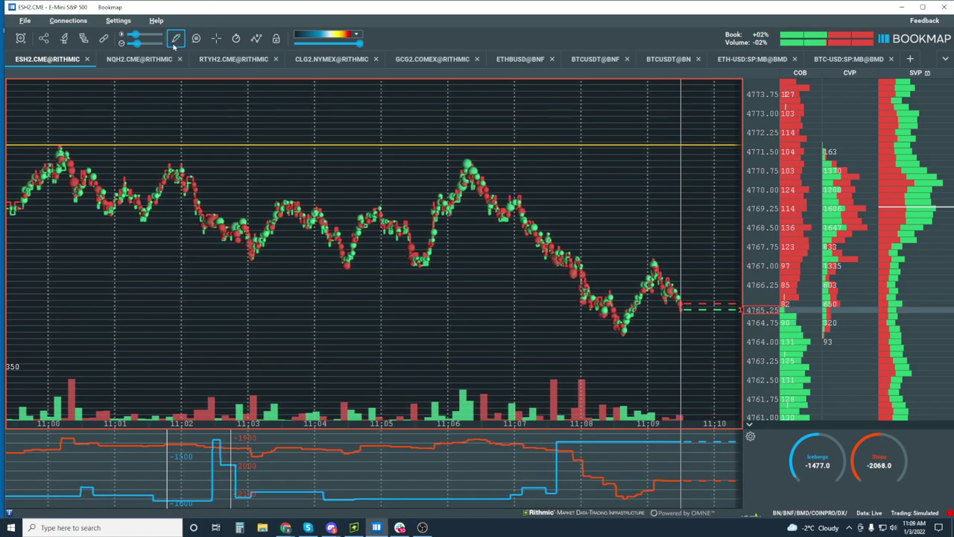
pyautogui.press('c')
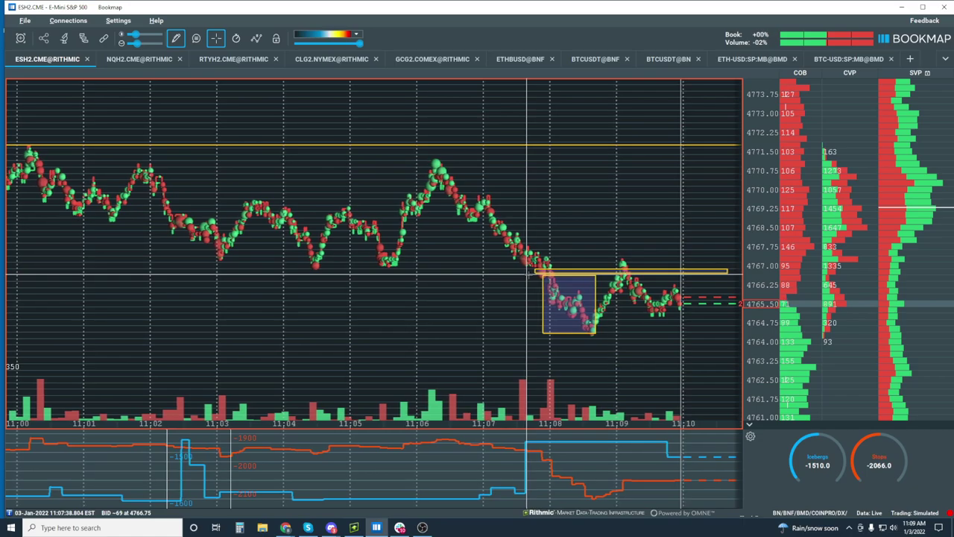
# Compare the marked 11:08 breakdown with the earlier marked dip near 10:22 across the wider ESH2 session
pyautogui.scroll(-8, 528, 274)
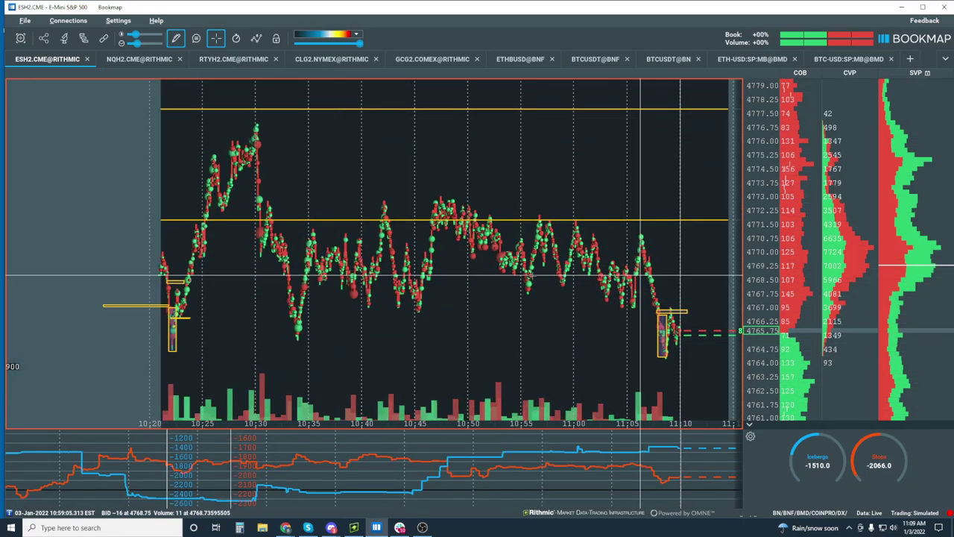
pyautogui.scroll(-3, 532, 275)
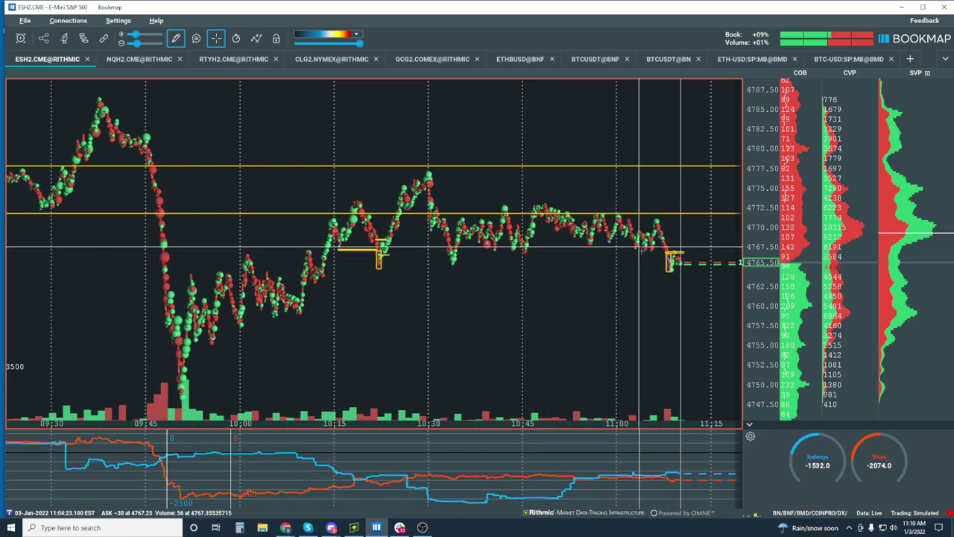
pyautogui.scroll(5, 630, 262)
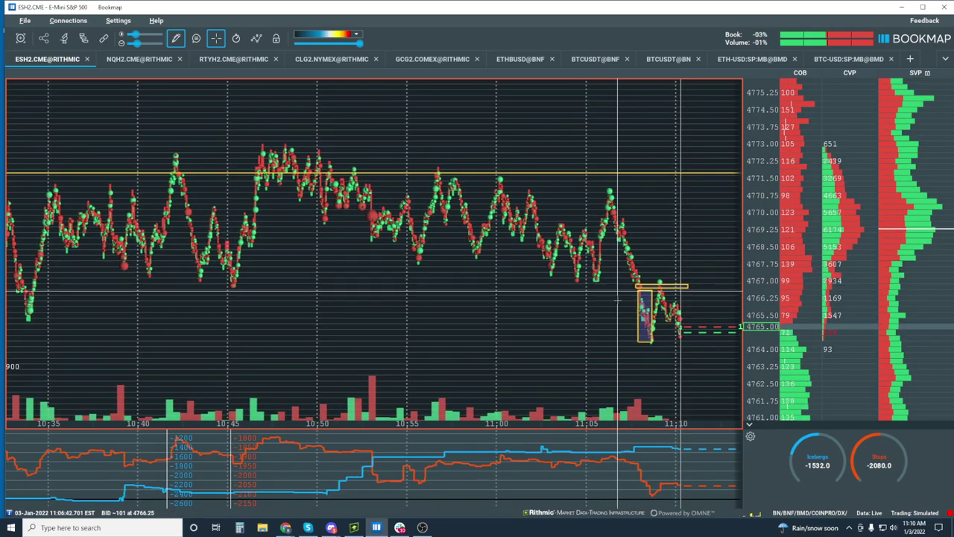
pyautogui.scroll(-2, 617, 354)
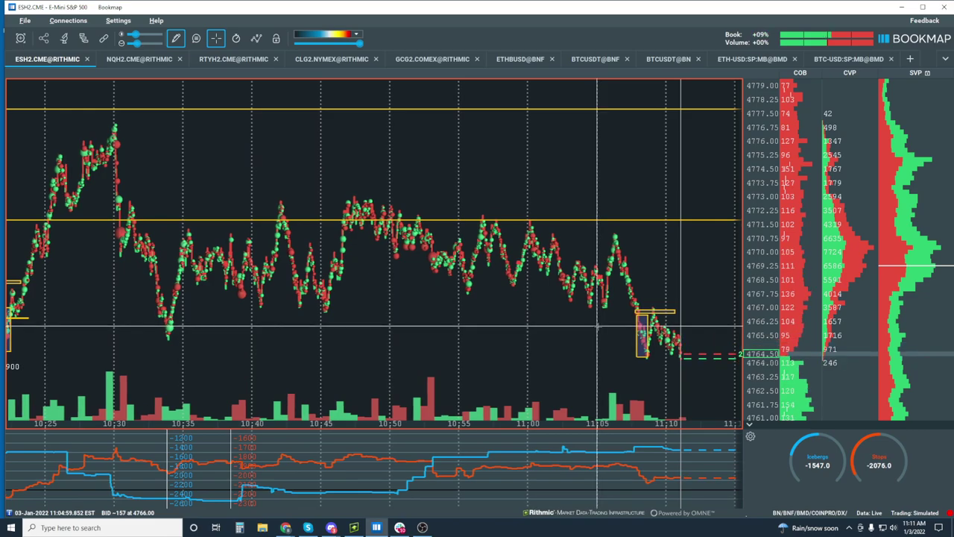
pyautogui.scroll(3, 596, 326)
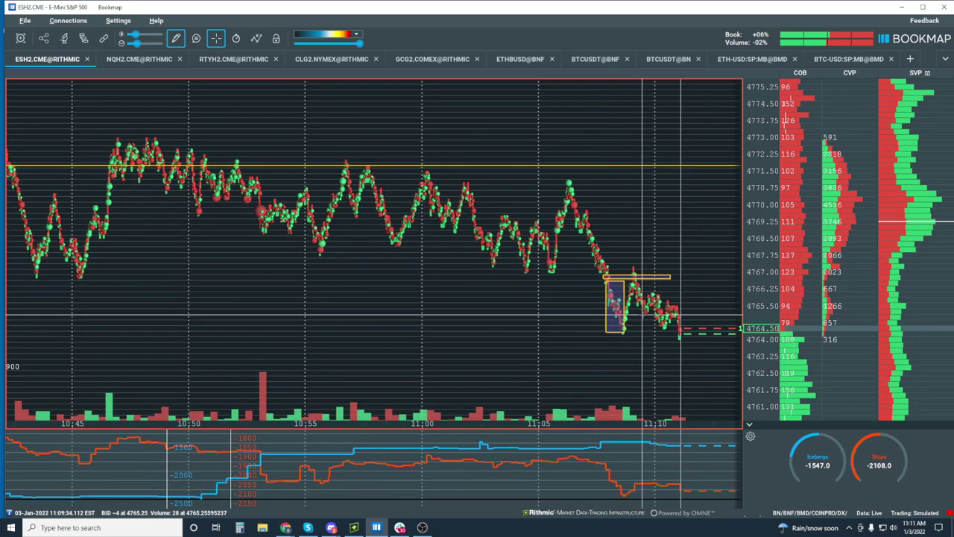
# Examine the ESH2 price action below the 11:08 box around 11:11, in close and wide views
pyautogui.scroll(2, 596, 325)
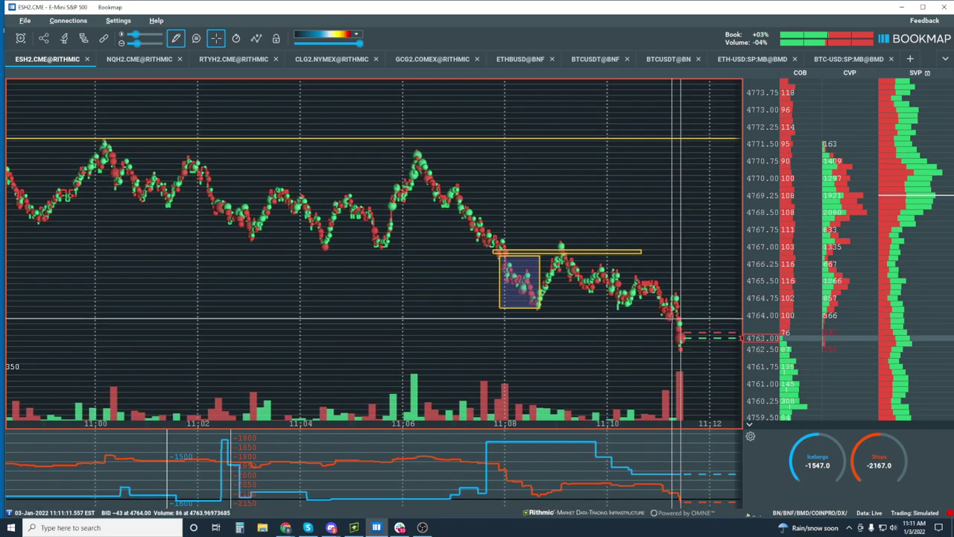
pyautogui.scroll(-5, 669, 270)
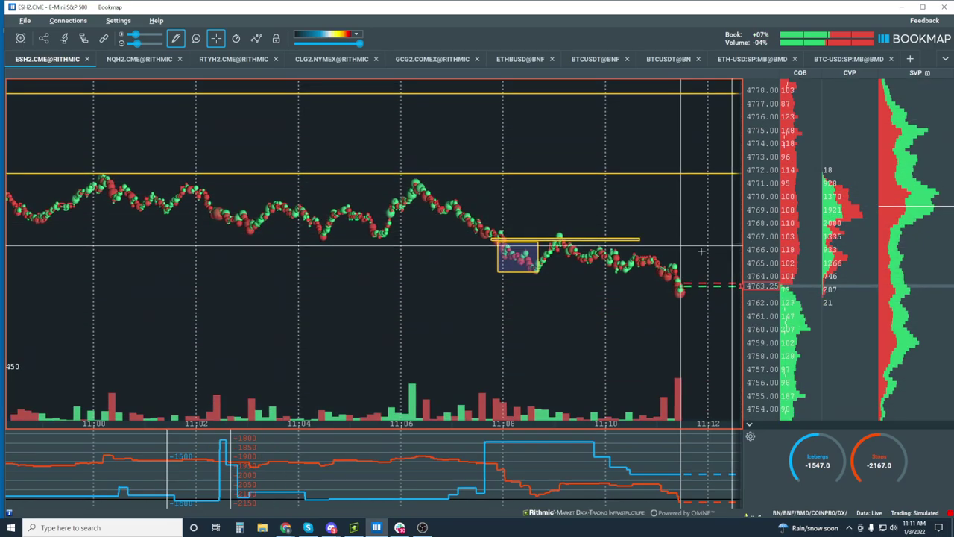
pyautogui.scroll(-6, 669, 270)
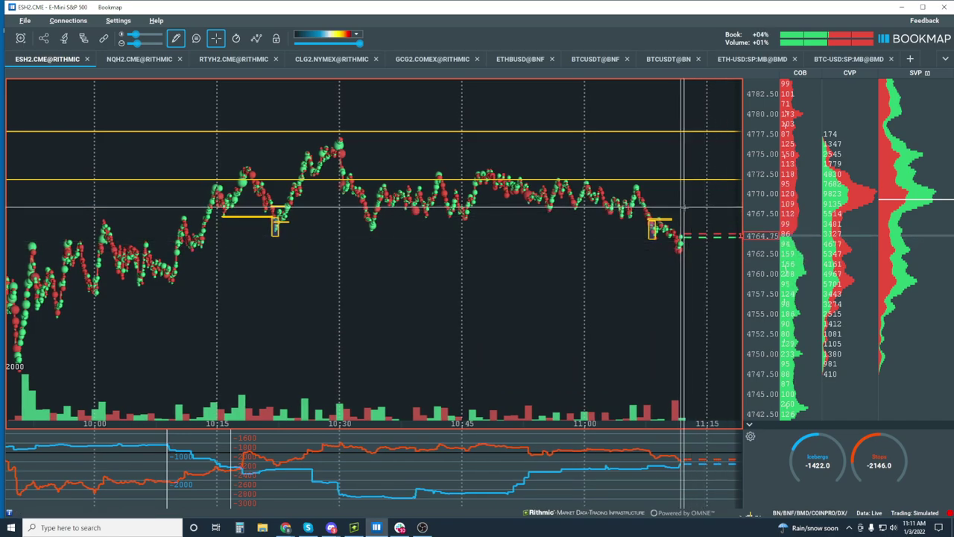
pyautogui.scroll(5, 683, 209)
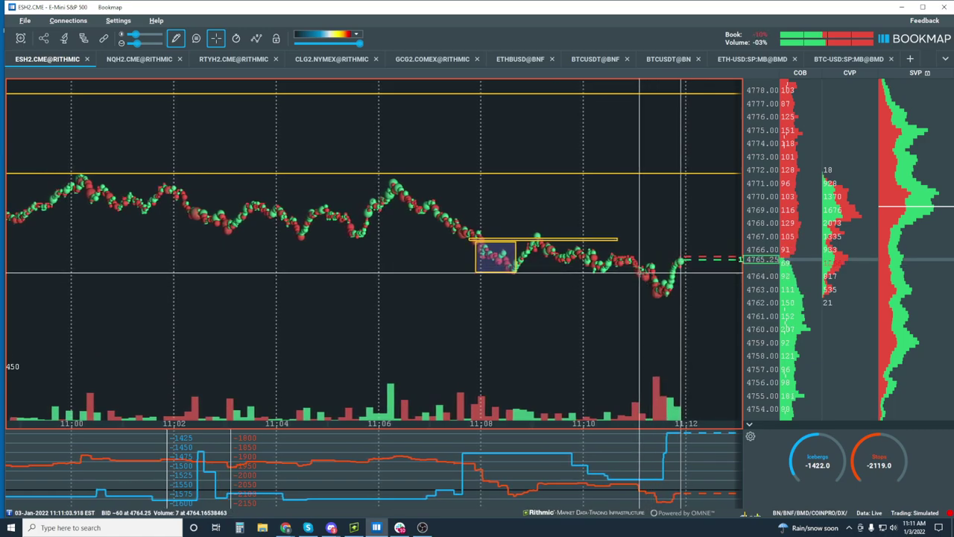
pyautogui.scroll(-5, 642, 274)
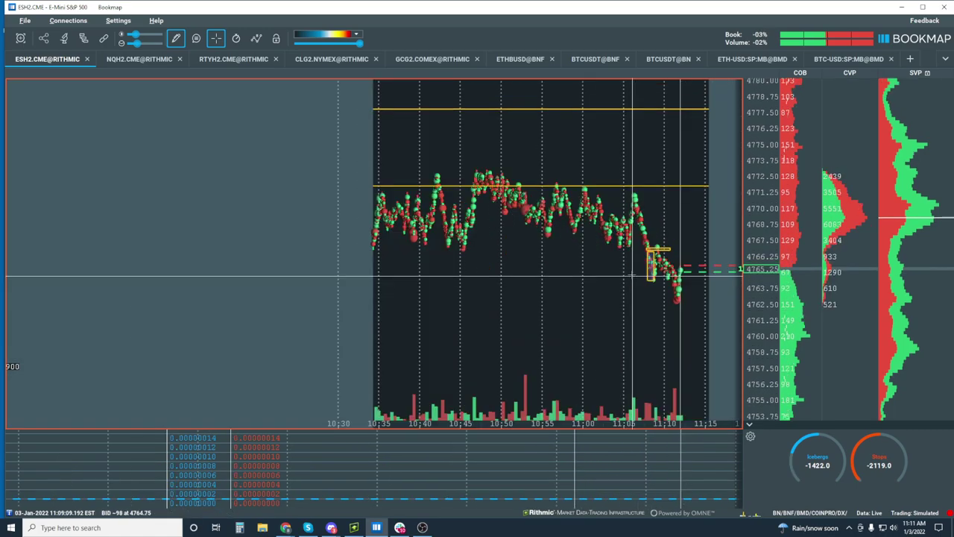
# Draw a rectangle around the ESH2 trading range from about 10:13 to 11:11, between about 4766 and 4776
pyautogui.scroll(-3, 631, 269)
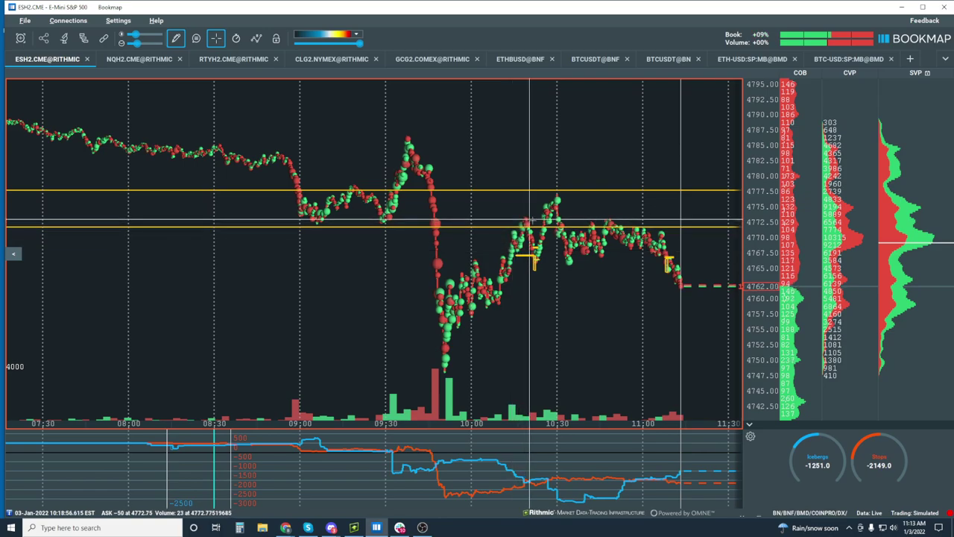
pyautogui.click(176, 38)
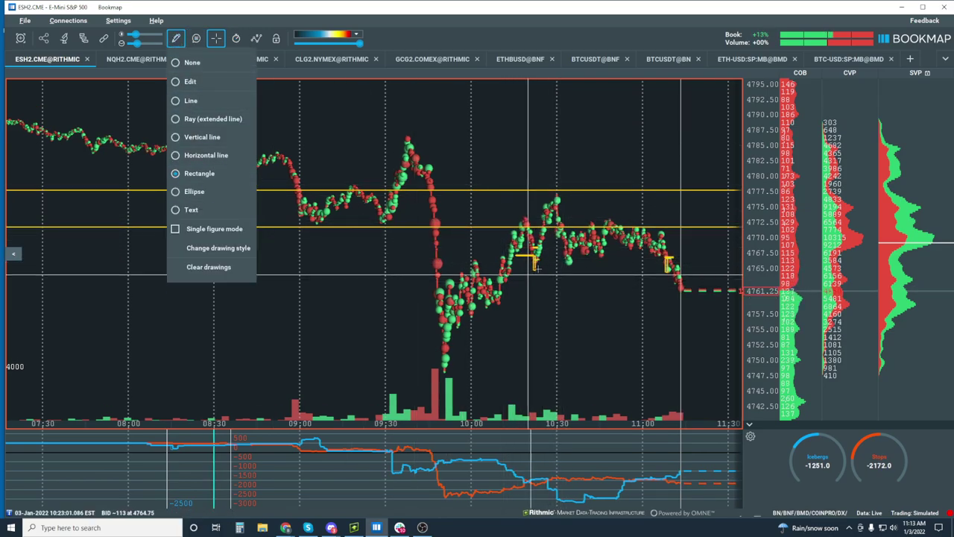
pyautogui.click(508, 261)
pyautogui.moveTo(509, 261); pyautogui.dragTo(675, 202)
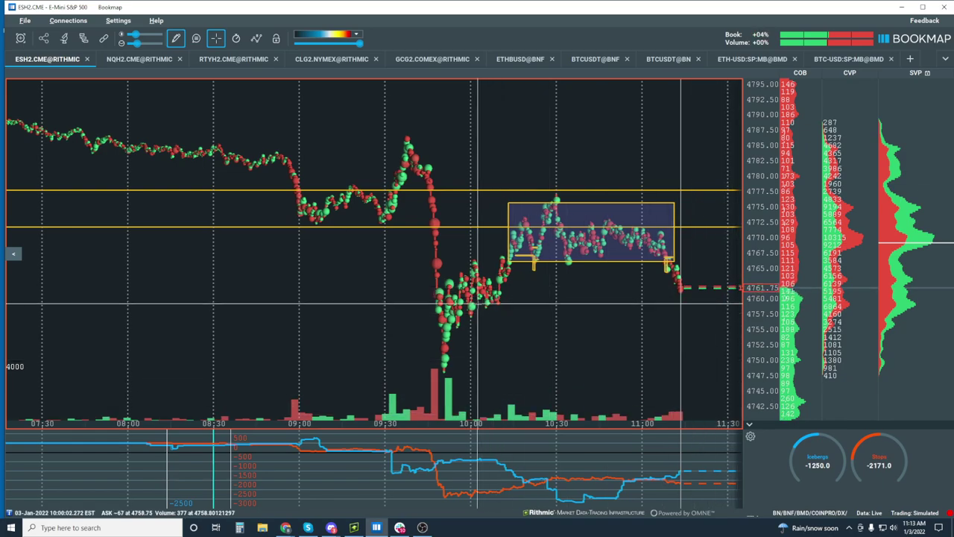
# Draw three horizontal rectangles below the range at about 4759.50, 4756 and 4748.75, extending from the earlier lows to about 11:15
pyautogui.moveTo(477, 301); pyautogui.dragTo(709, 299)
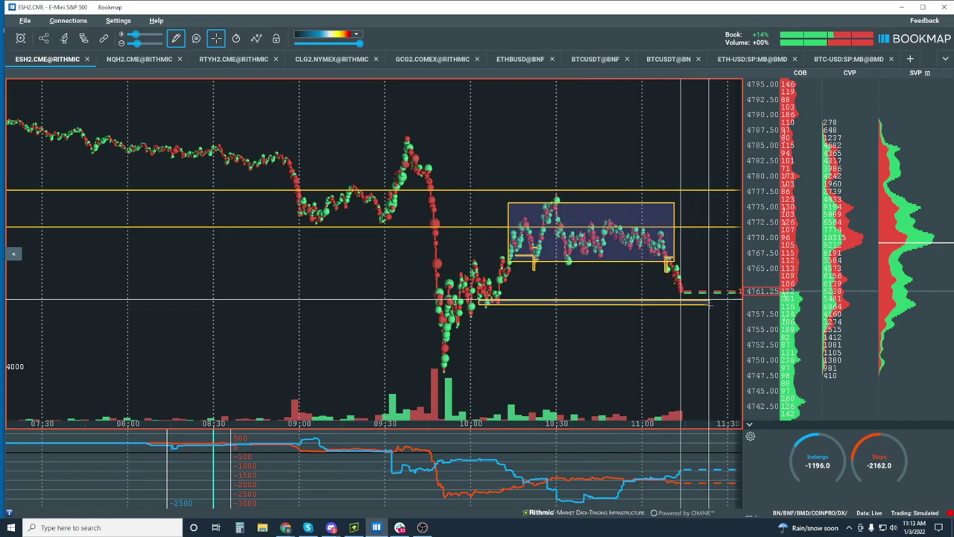
pyautogui.moveTo(440, 327); pyautogui.dragTo(681, 318)
pyautogui.moveTo(444, 367); pyautogui.dragTo(670, 367)
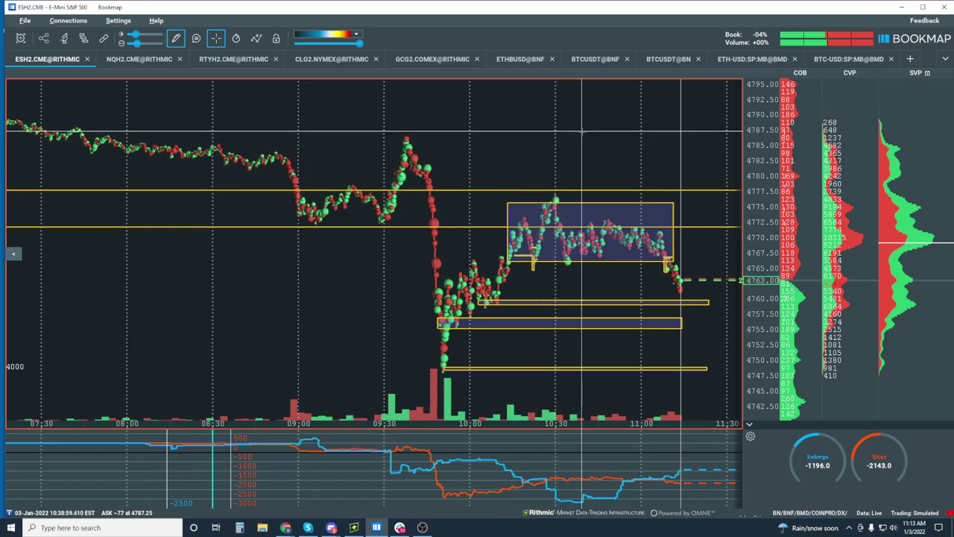
# Leave drawing mode and examine the marked range against the lower zones at several time scales
pyautogui.scroll(3, 581, 132)
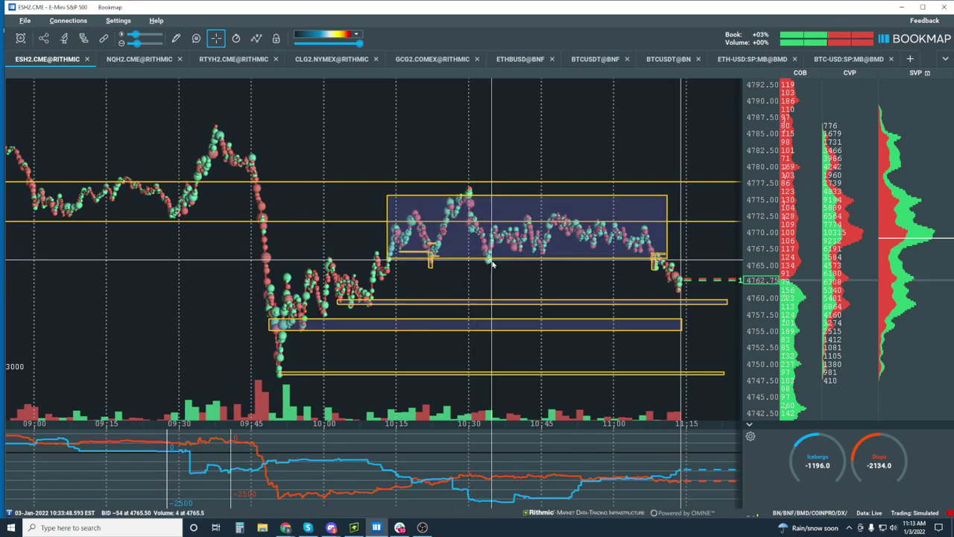
pyautogui.scroll(2, 496, 254)
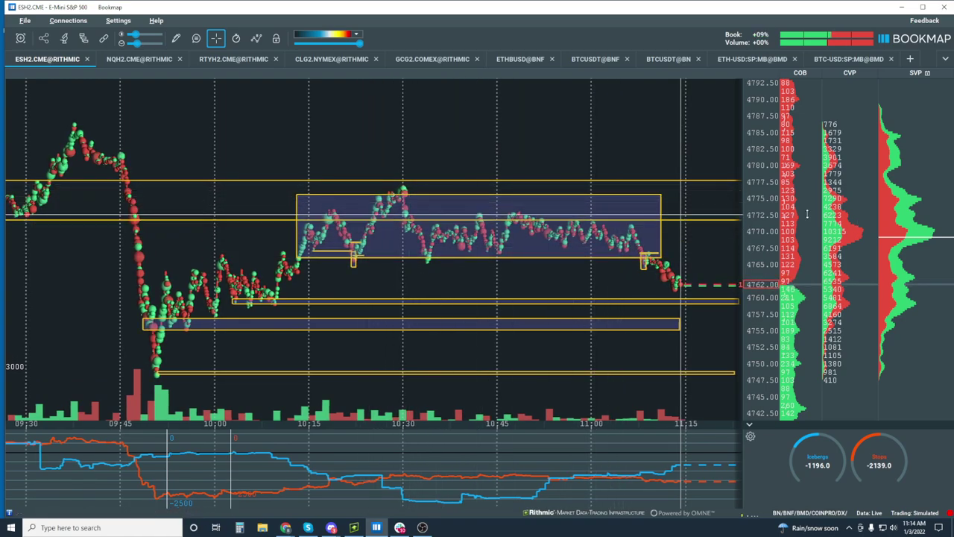
pyautogui.scroll(-5, 739, 214)
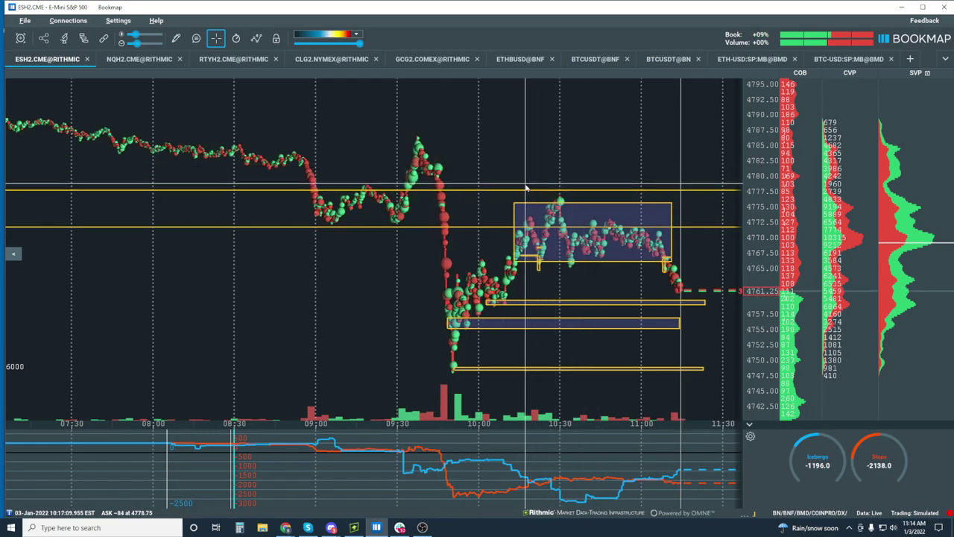
pyautogui.scroll(5, 526, 188)
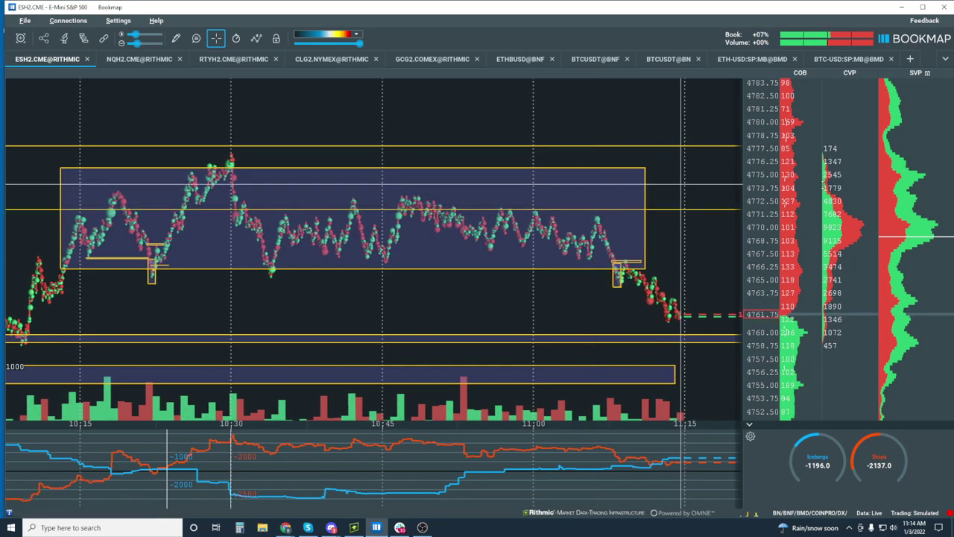
# Go back to the middle of the marked ESH2 range and inspect the trades between 10:39 and 10:43
pyautogui.moveTo(444, 219); pyautogui.dragTo(668, 231)
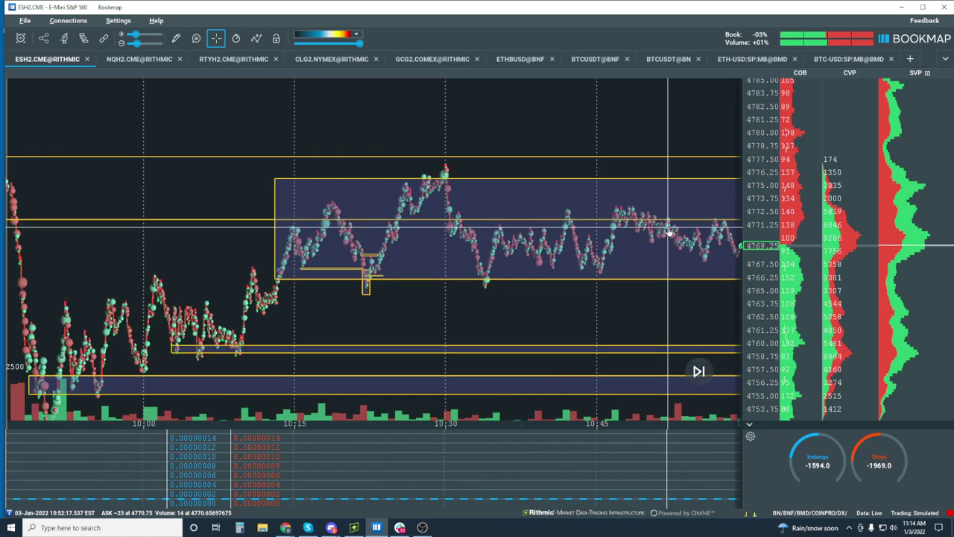
pyautogui.scroll(5, 613, 224)
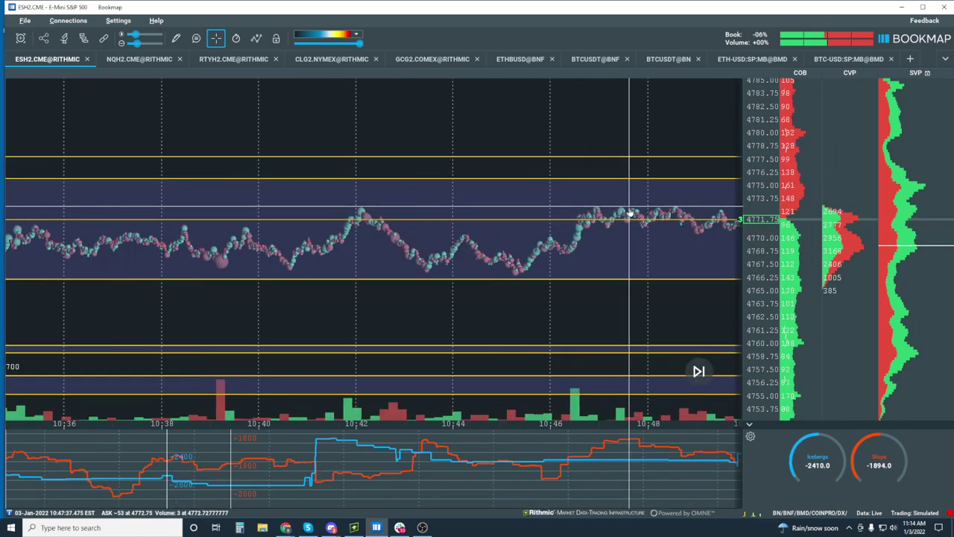
pyautogui.scroll(3, 450, 237)
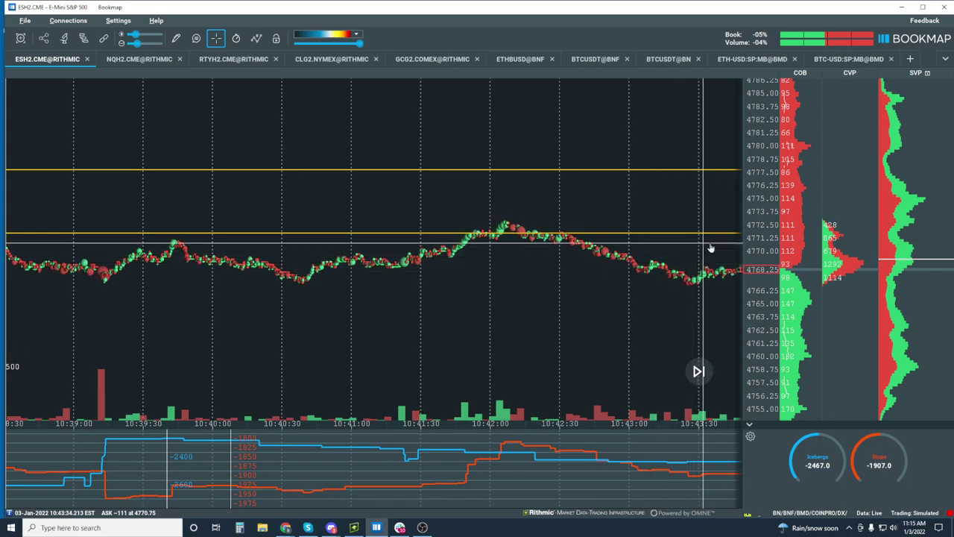
pyautogui.scroll(3, 759, 226)
pyautogui.scroll(2, 759, 225)
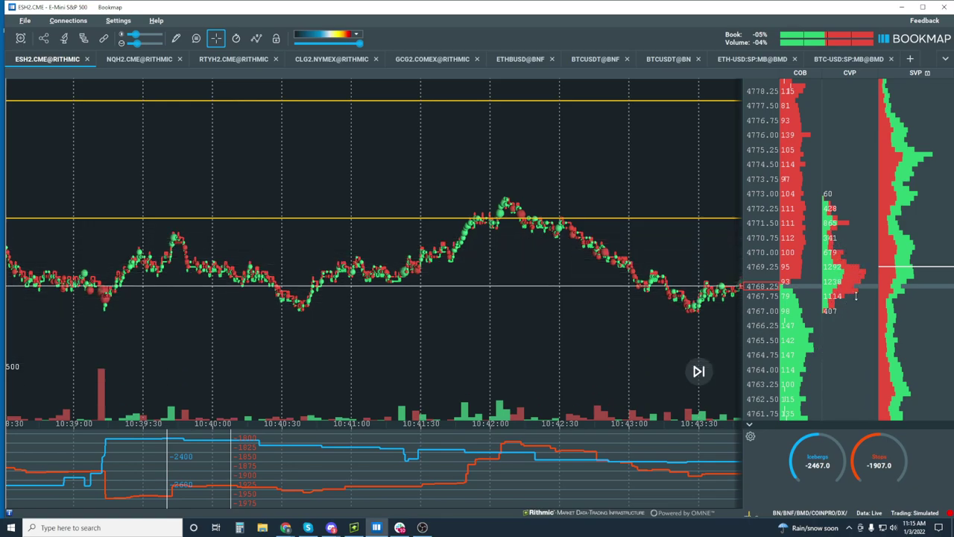
# Follow ESH2 forward from 10:43 through the 10:46:30 rally to 10:49, watching the liquidity at 4770.00
pyautogui.moveTo(709, 239); pyautogui.dragTo(536, 240)
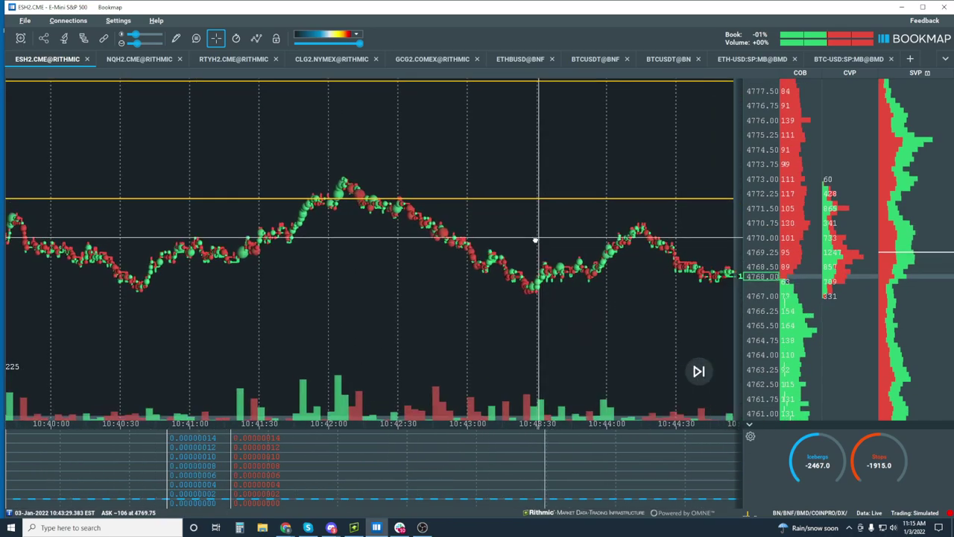
pyautogui.scroll(-2, 541, 228)
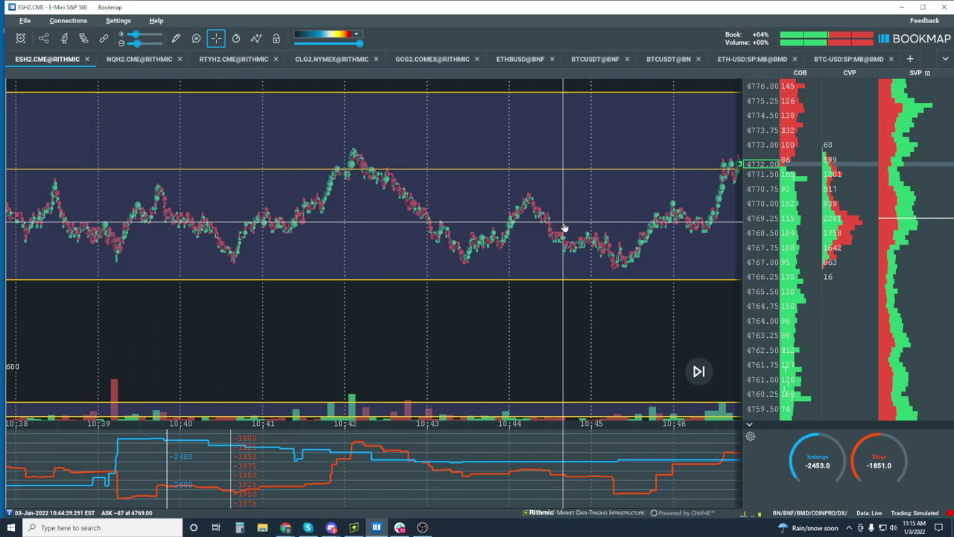
pyautogui.scroll(3, 565, 227)
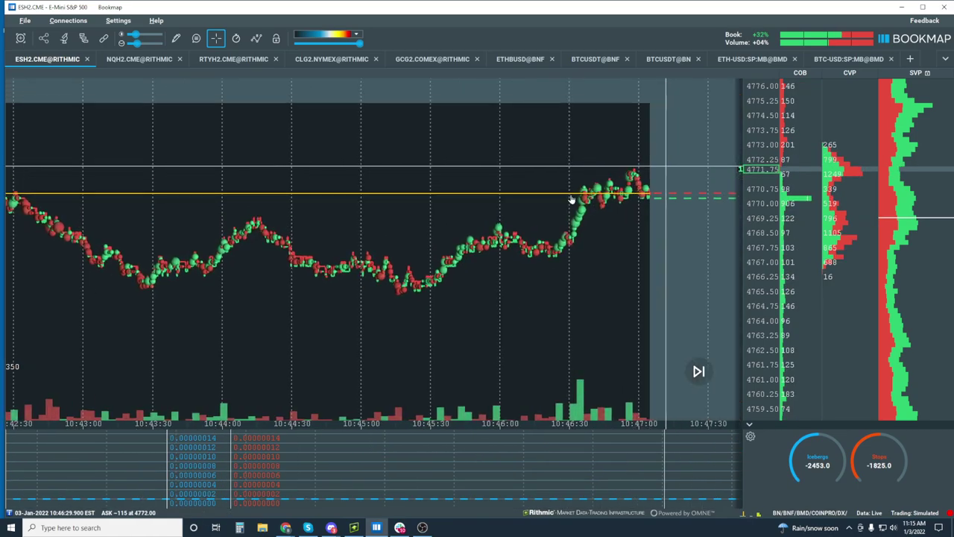
pyautogui.scroll(2, 571, 200)
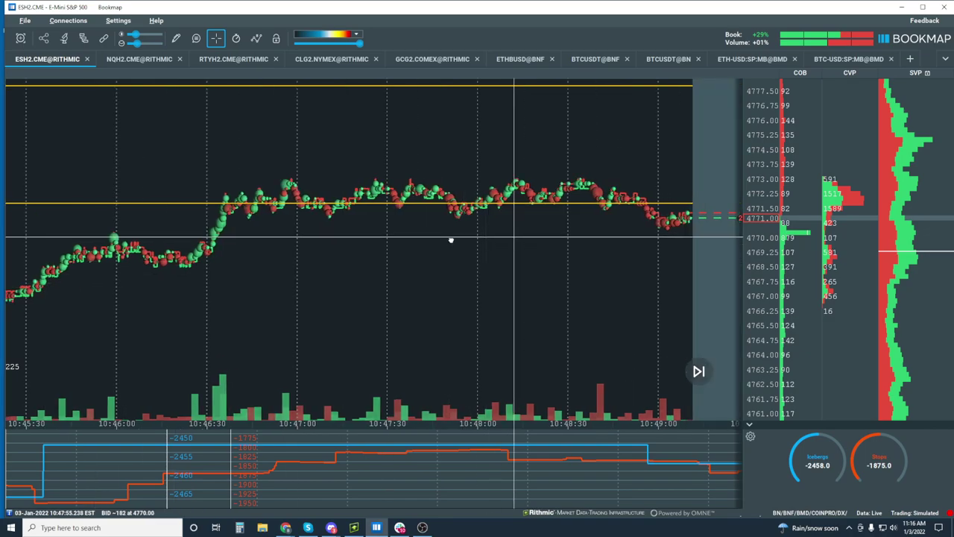
# Review the whole ESH2 range from 10:30 to about 11:03 on a wider time scale
pyautogui.scroll(-5, 450, 239)
pyautogui.scroll(-3, 450, 241)
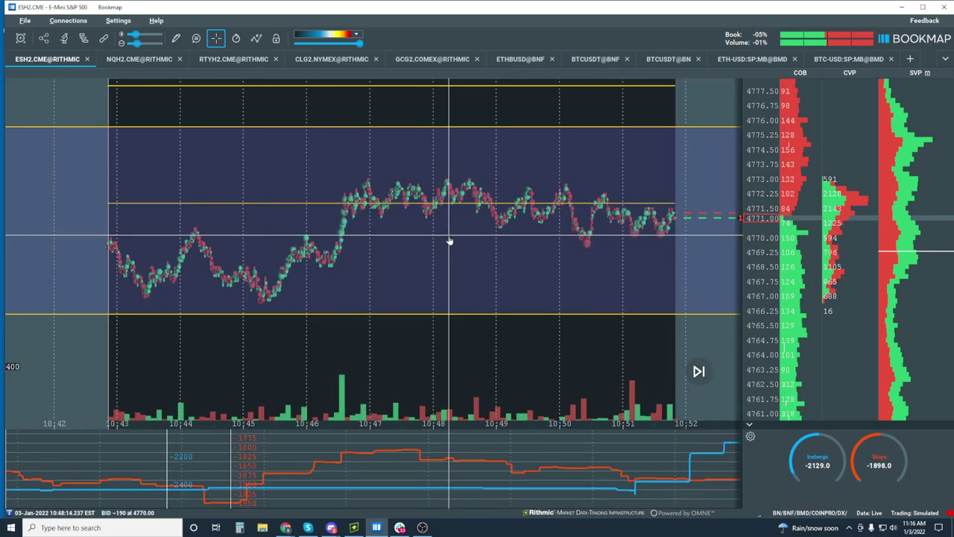
pyautogui.scroll(-3, 626, 200)
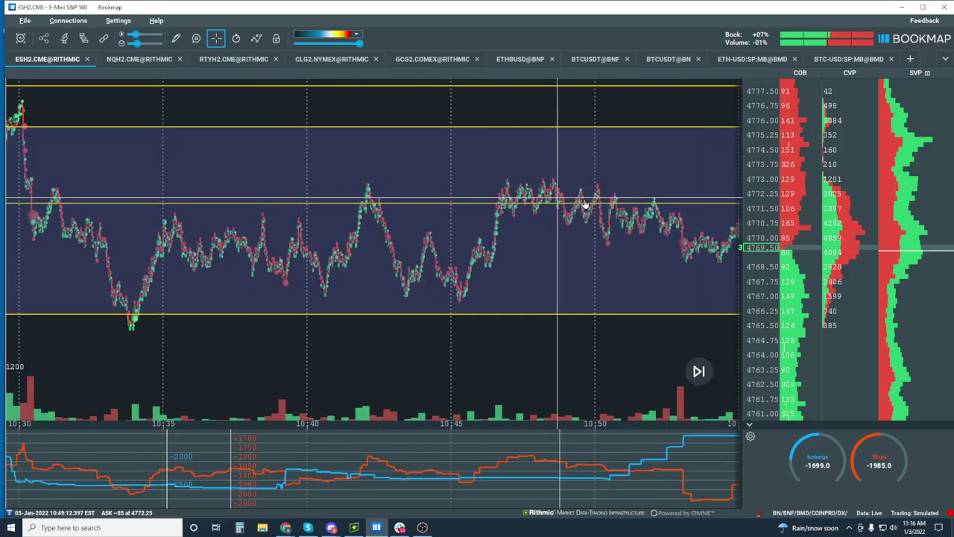
pyautogui.scroll(-2, 445, 191)
pyautogui.scroll(-5, 544, 218)
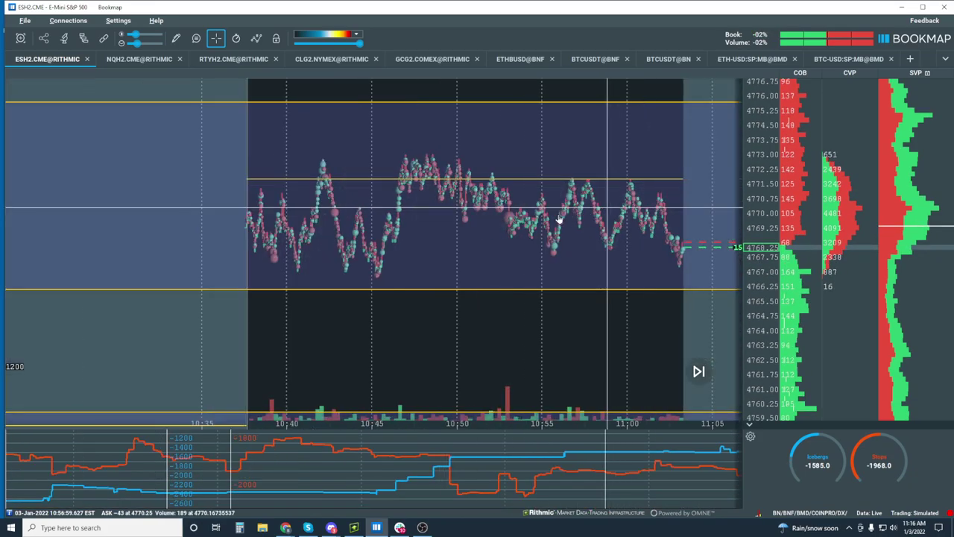
# Review the breakdown below the marked ESH2 range against the lower support zones at several time scales, returning to the live price
pyautogui.moveTo(668, 231); pyautogui.dragTo(538, 224)
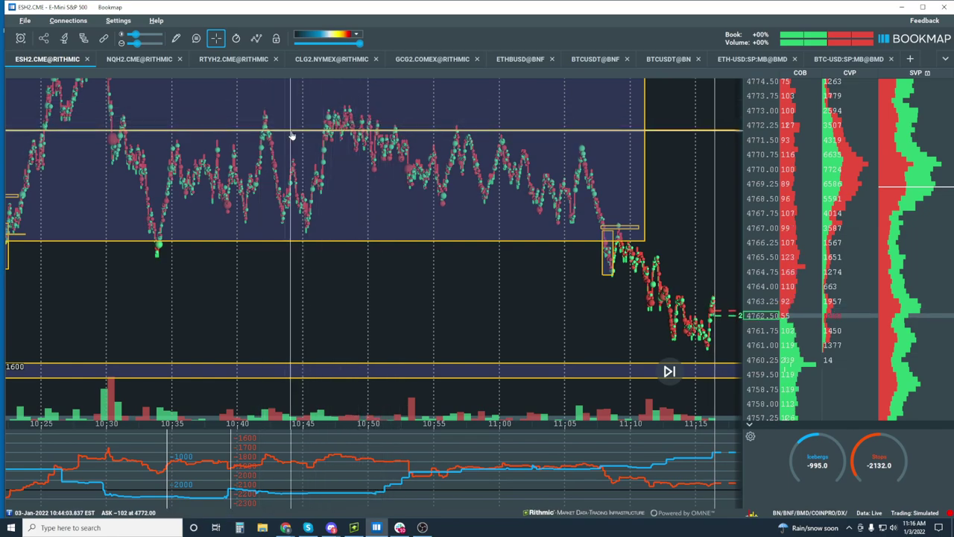
pyautogui.scroll(-3, 747, 152)
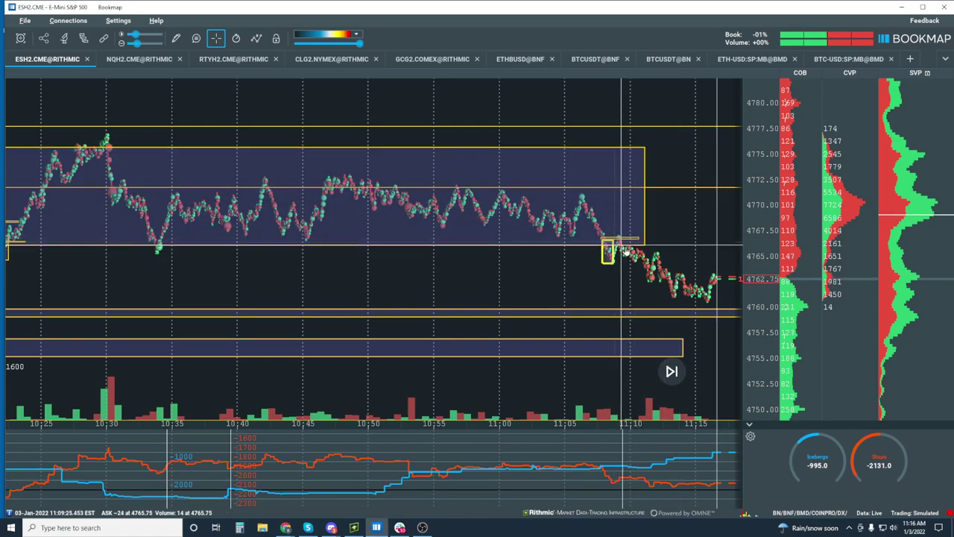
pyautogui.scroll(-4, 618, 216)
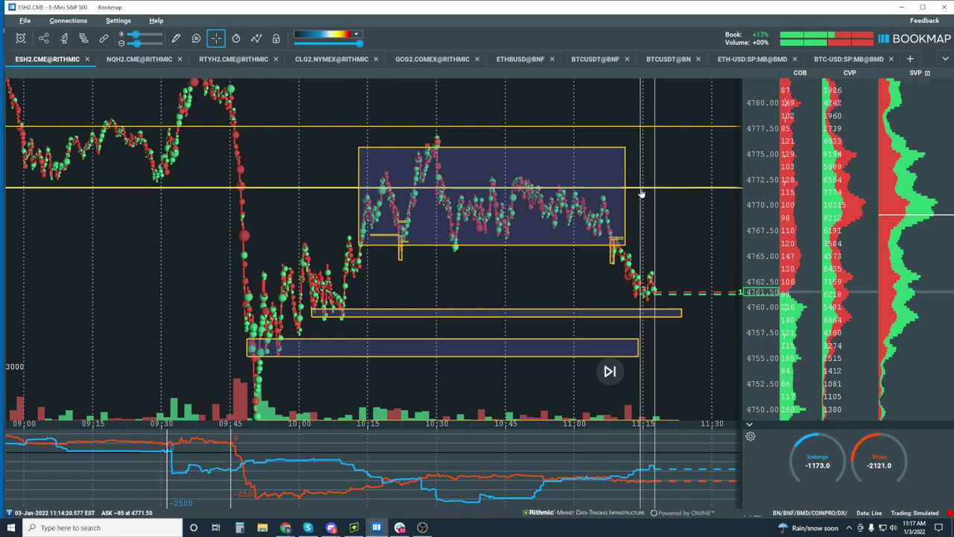
pyautogui.click(610, 371)
pyautogui.scroll(5, 555, 249)
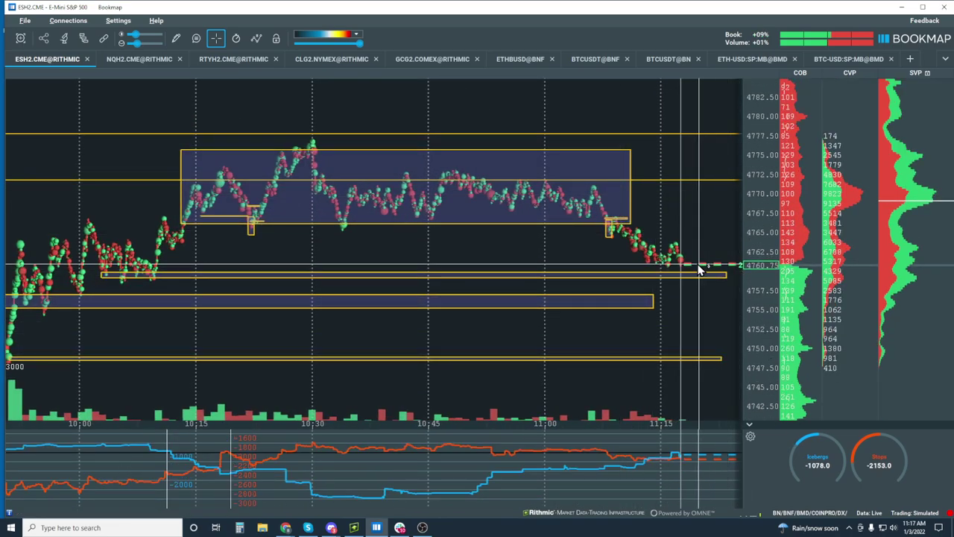
pyautogui.scroll(-5, 695, 277)
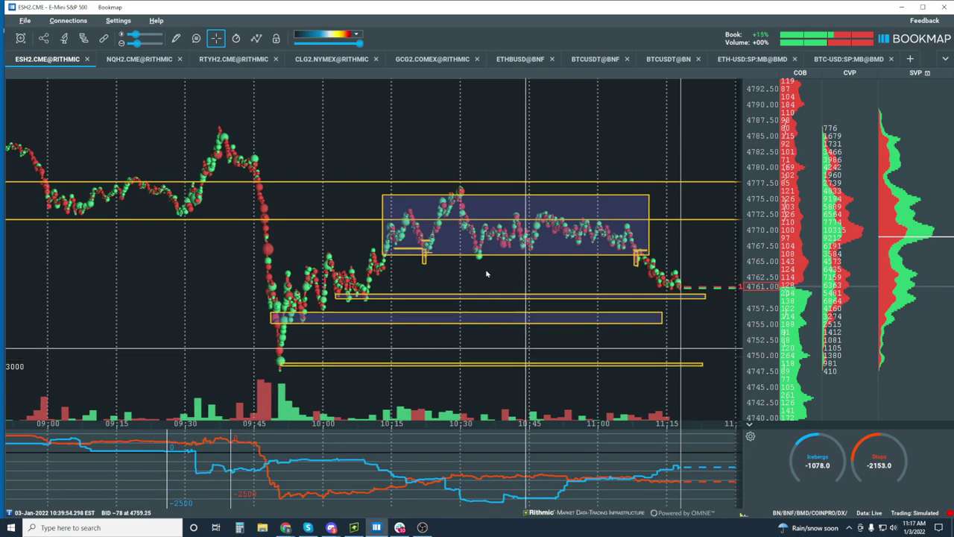
# Show the Heatmap on the ESH2 chart and inspect the liquidity around the marked range and the 4760.00 area
pyautogui.click(256, 39)
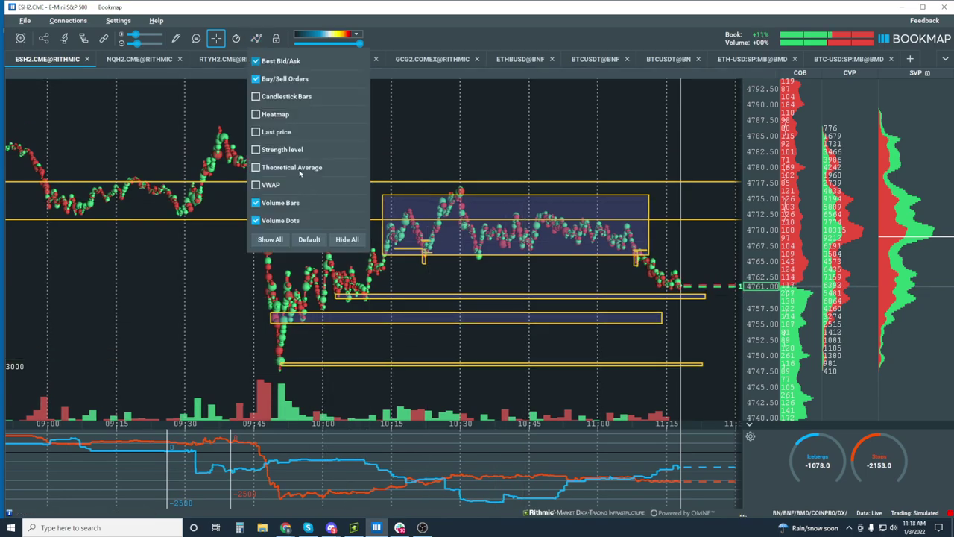
pyautogui.click(257, 114)
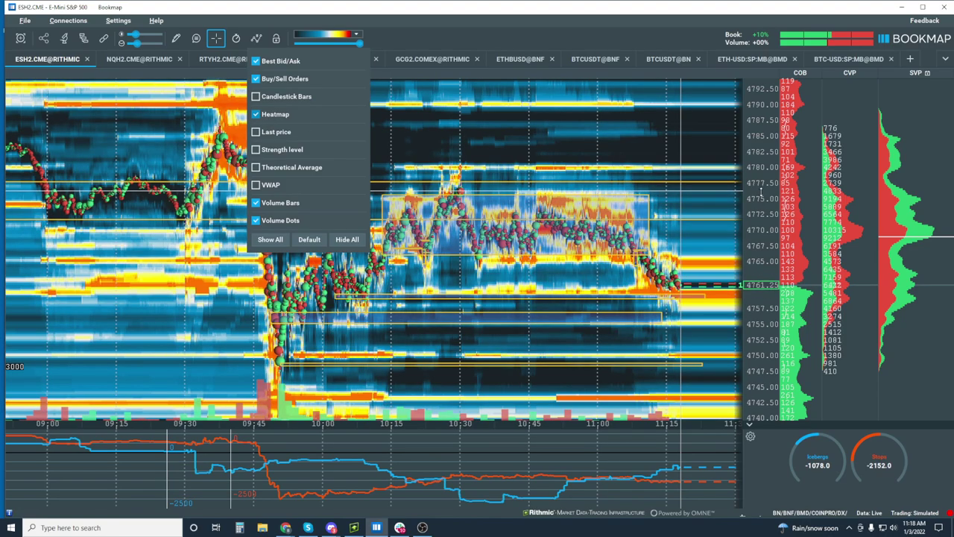
pyautogui.scroll(2, 663, 217)
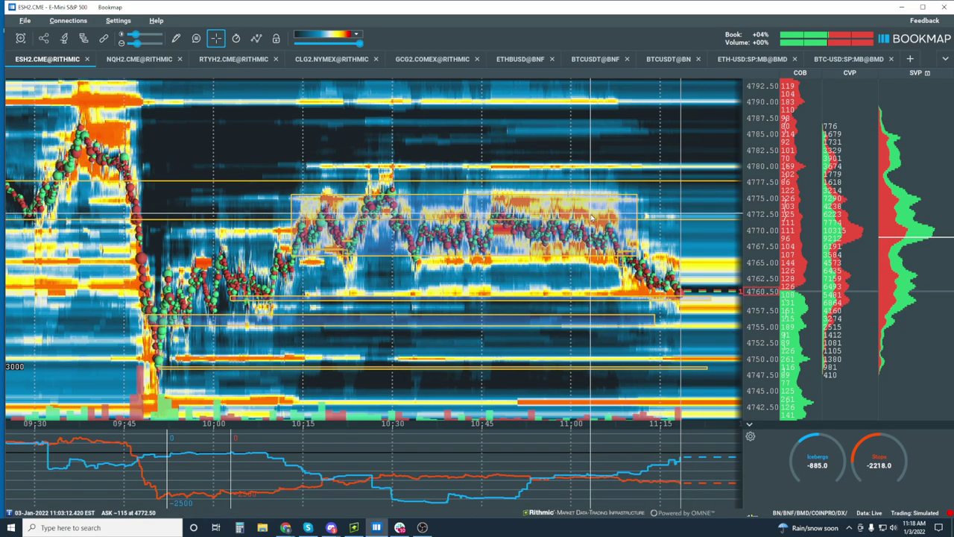
pyautogui.scroll(3, 669, 233)
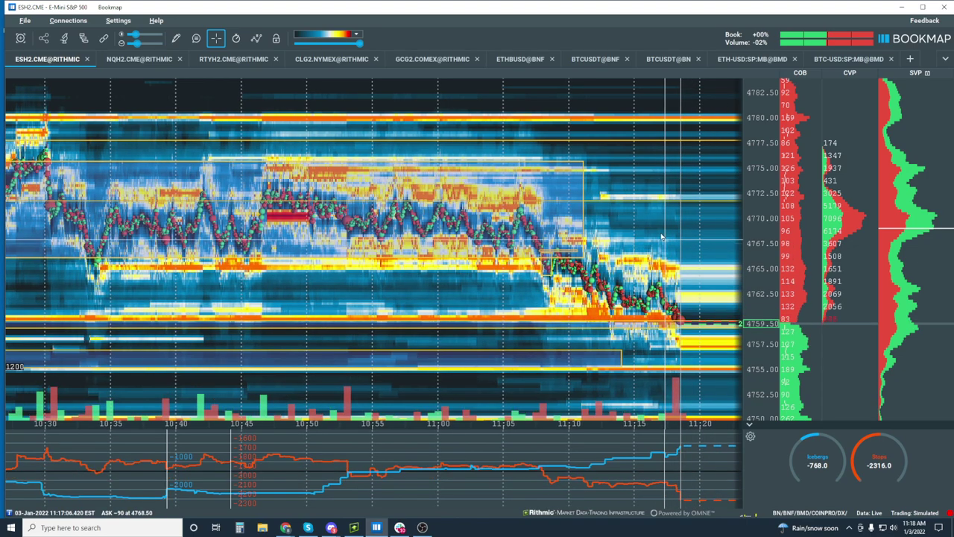
pyautogui.scroll(-2, 634, 232)
pyautogui.scroll(-3, 634, 231)
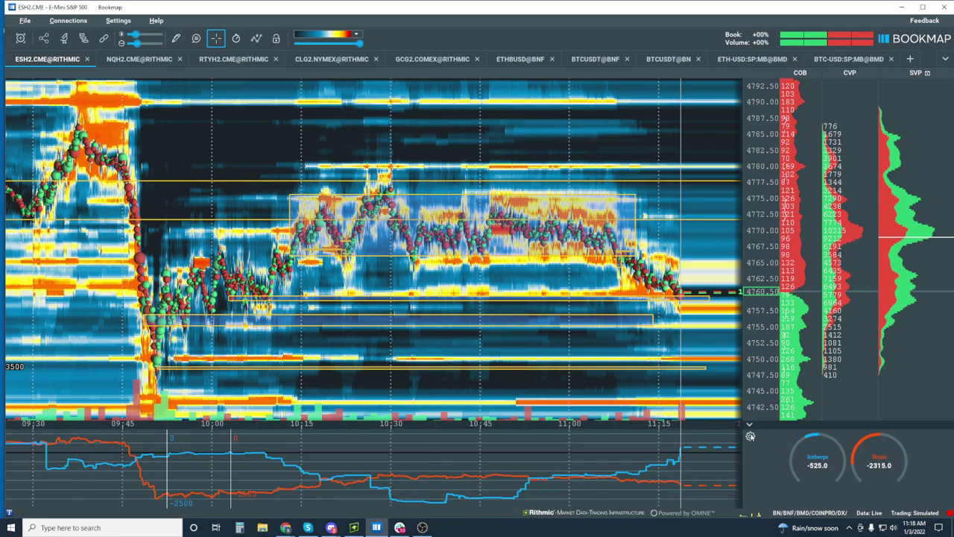
# Enable the Liquidity Tracker Pro add-on for ESH2 and close the add-on configuration
pyautogui.click(751, 436)
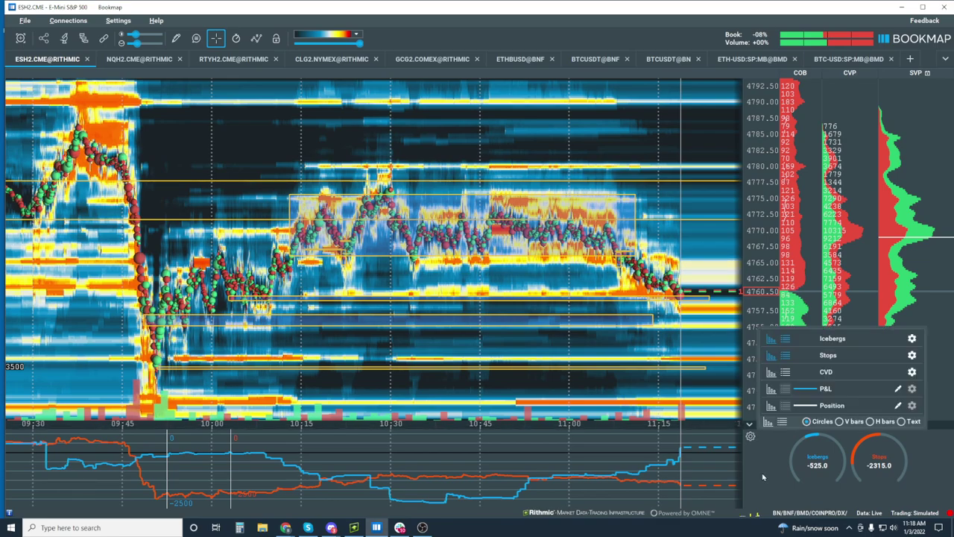
pyautogui.click(83, 39)
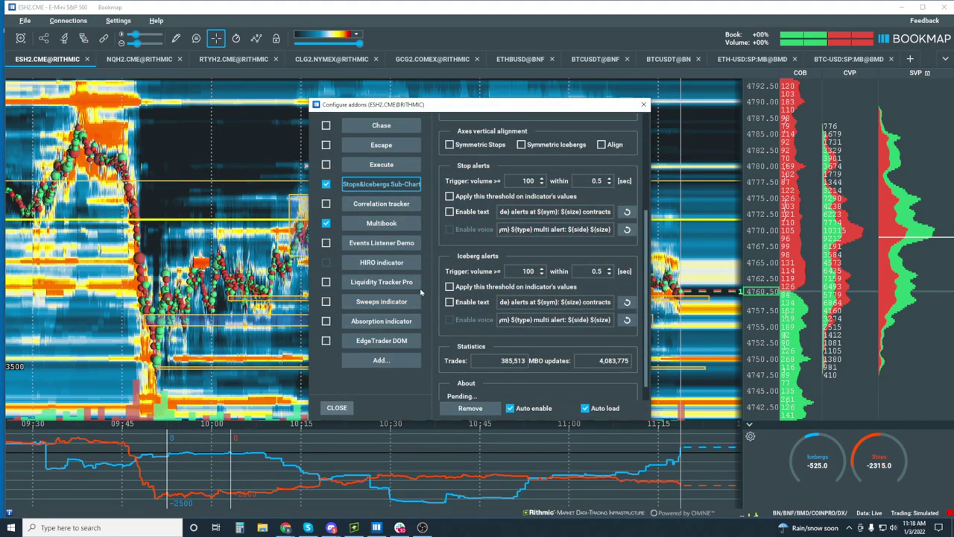
pyautogui.click(325, 282)
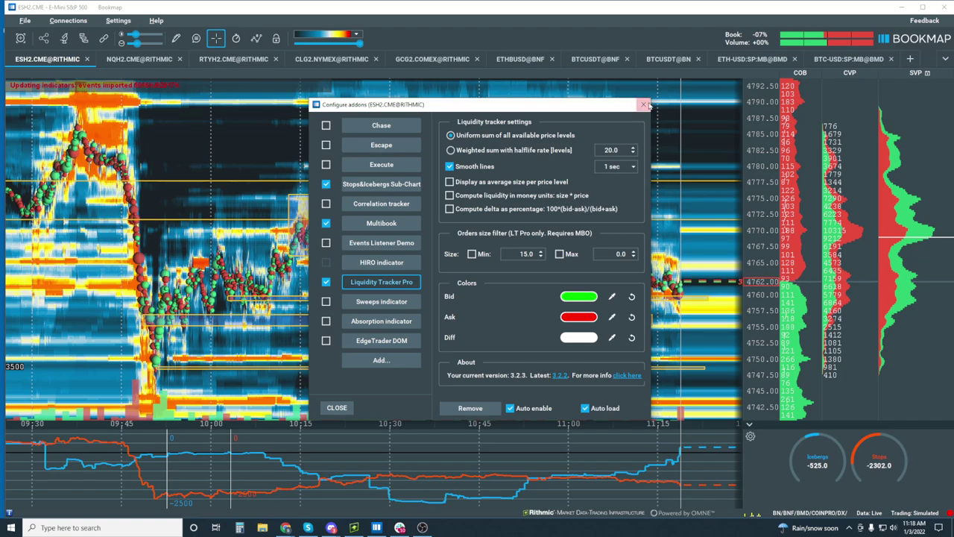
pyautogui.click(644, 104)
# Hide the Icebergs and Stops indicator graphs in the subchart
pyautogui.moveTo(751, 438)
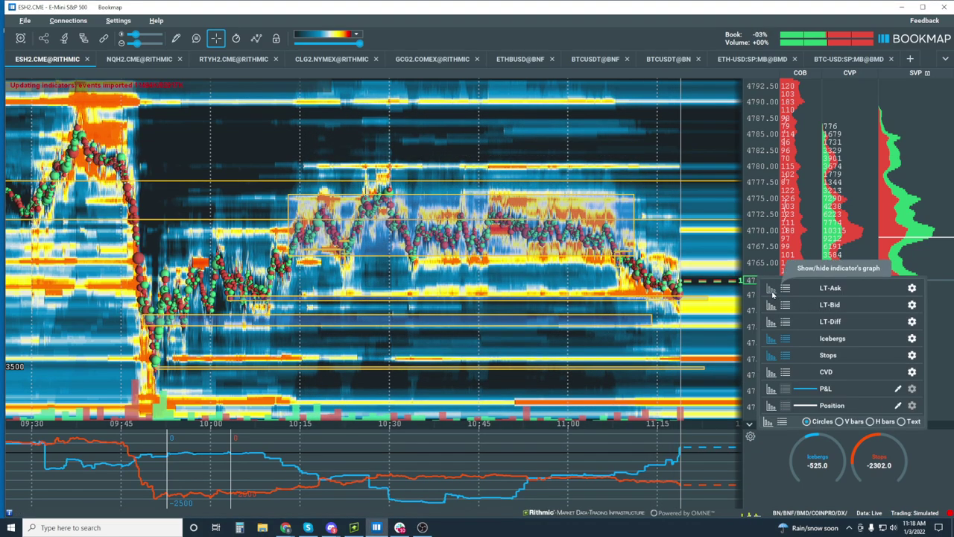
pyautogui.click(771, 339)
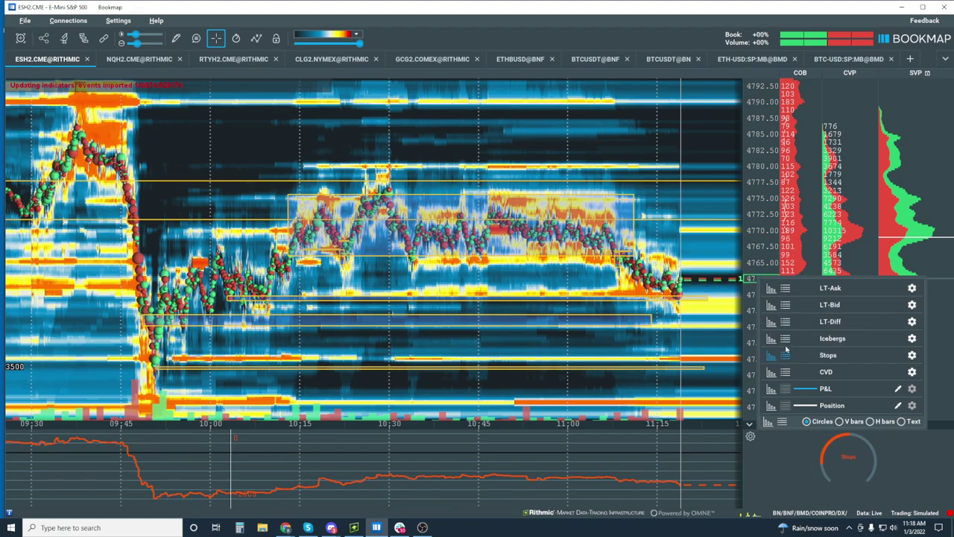
pyautogui.click(771, 371)
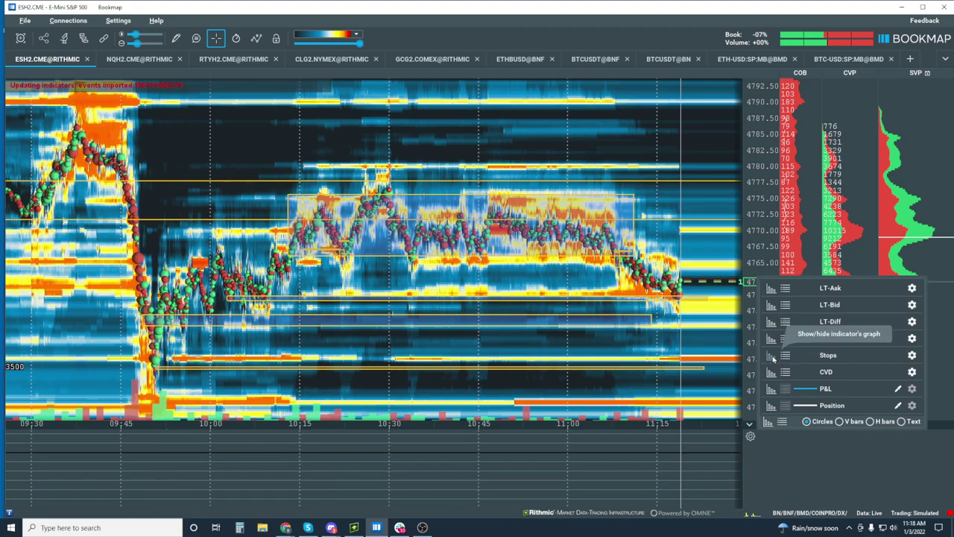
# Display the LT-Ask, LT-Bid and LT-Diff graphs together for comparison, and hide all three again
pyautogui.click(771, 305)
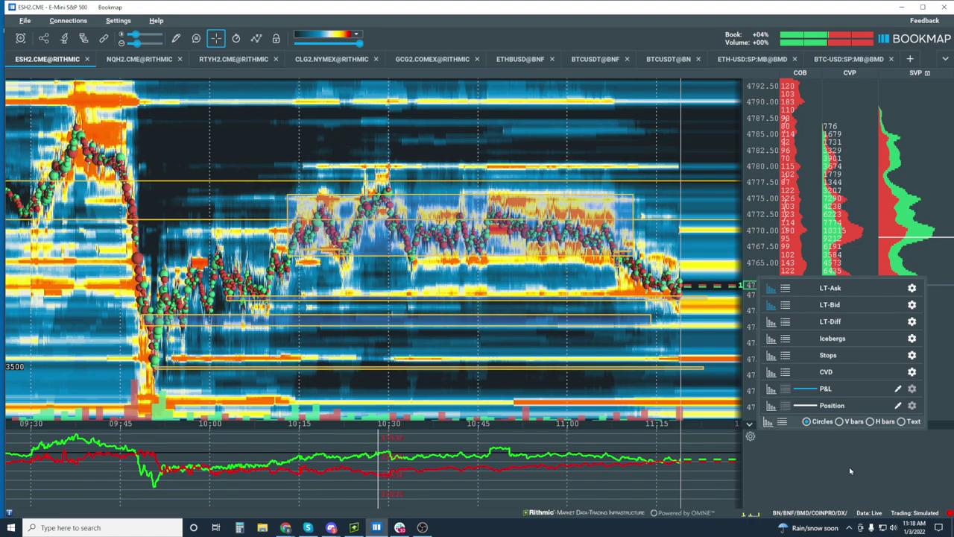
pyautogui.click(771, 322)
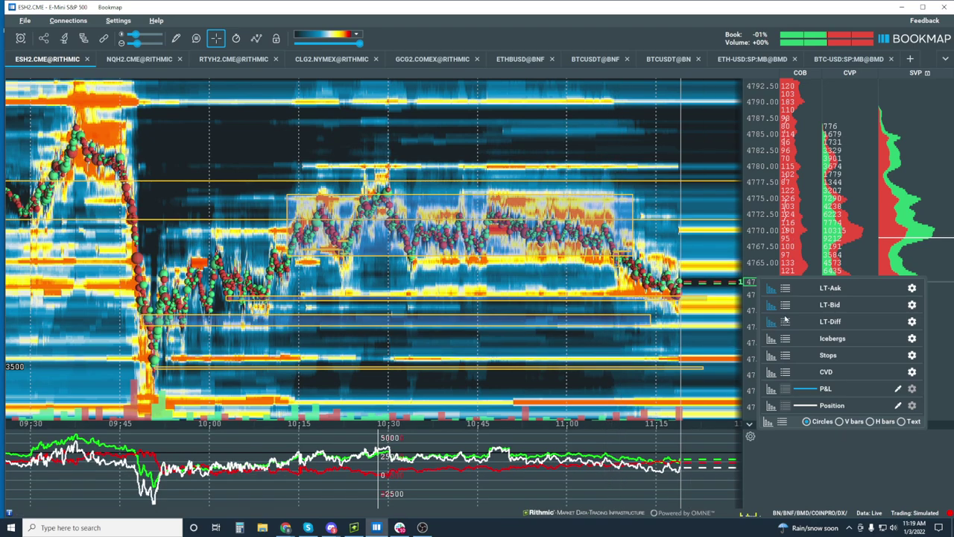
pyautogui.click(772, 323)
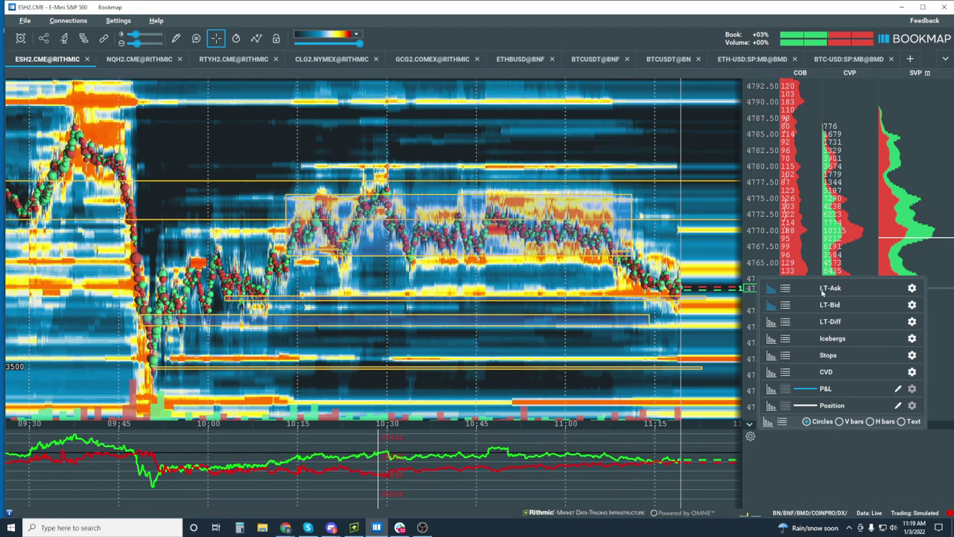
pyautogui.click(773, 305)
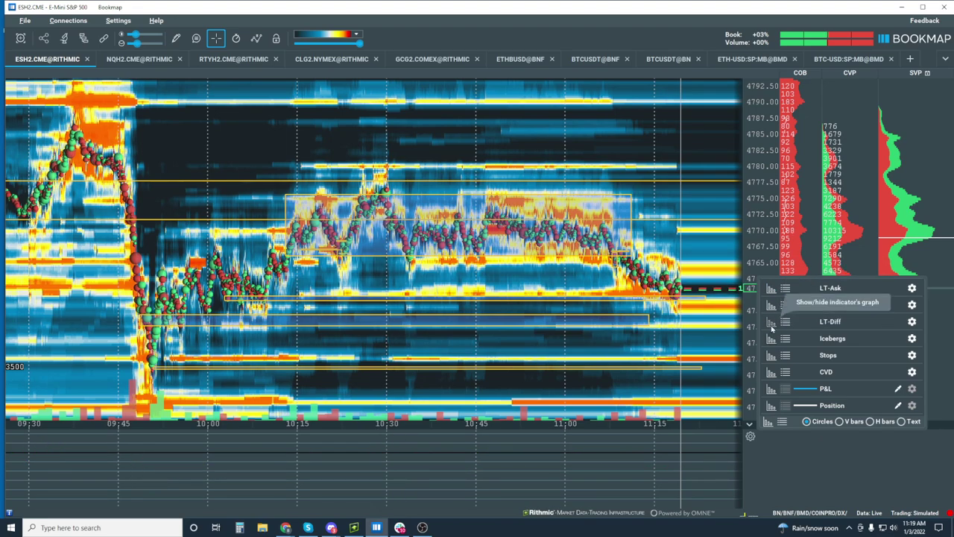
# Show only the LT-Diff graph in the subchart and look over its Liquidity Tracker Pro settings
pyautogui.click(772, 323)
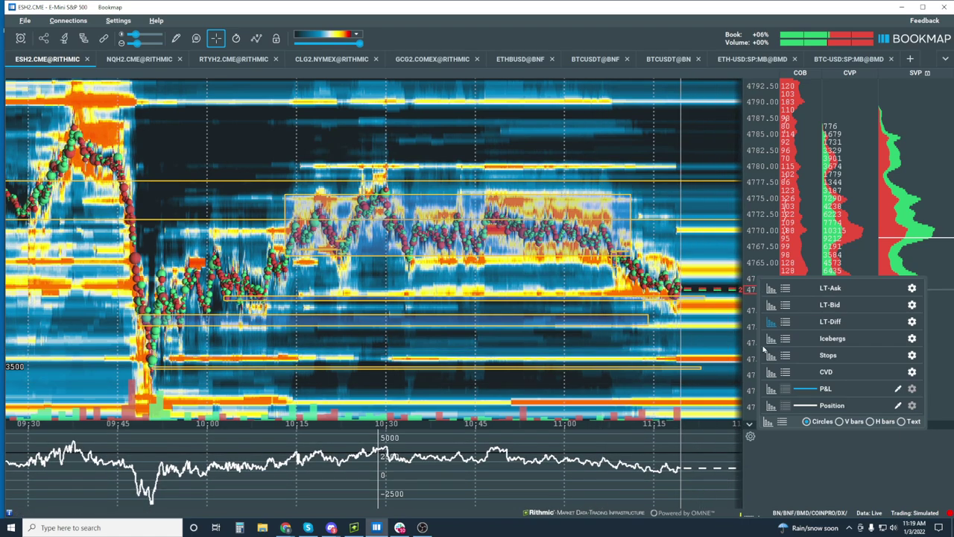
pyautogui.click(911, 322)
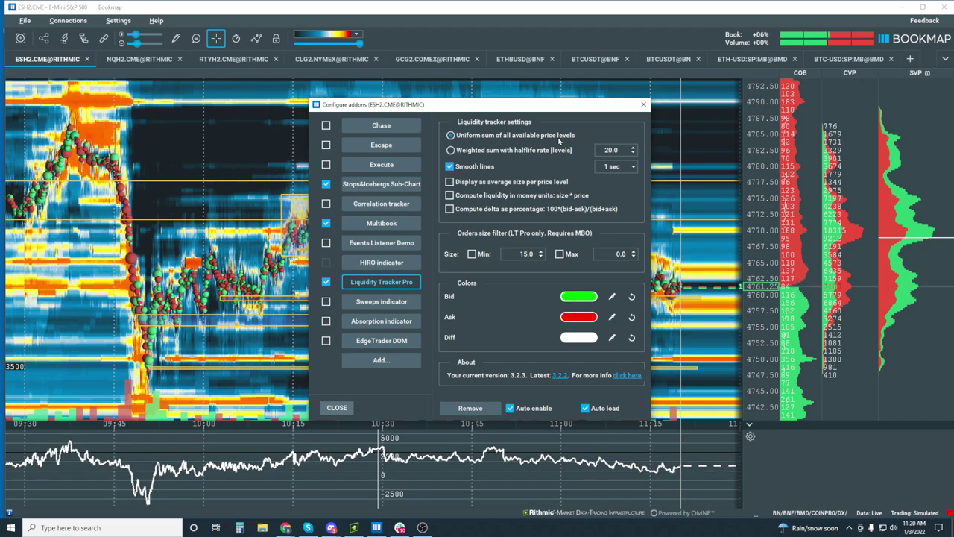
pyautogui.click(644, 104)
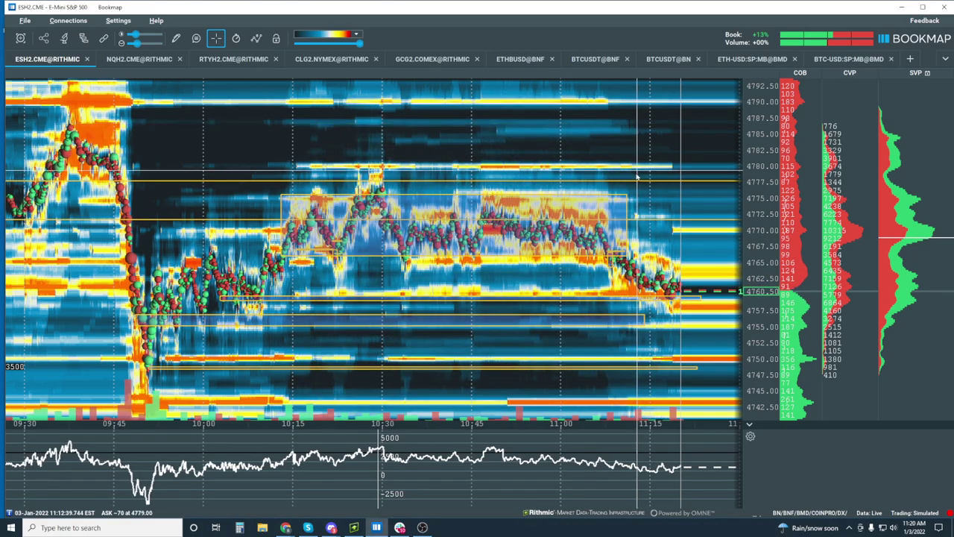
# Examine ESH2 trades and resting liquidity between 11:16 and 11:20 in close-up, comparing them with the LT-Diff line
pyautogui.scroll(5, 751, 308)
pyautogui.scroll(3, 752, 307)
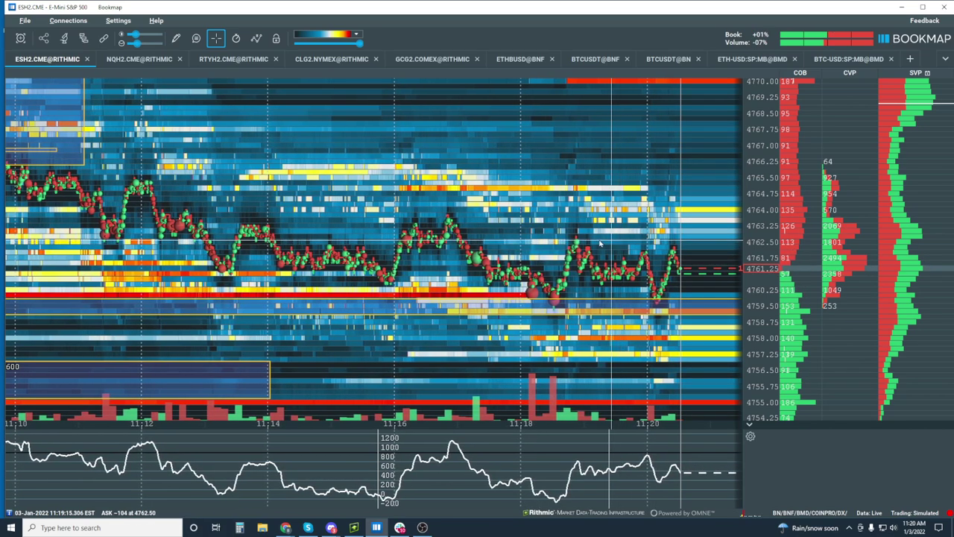
pyautogui.scroll(5, 600, 244)
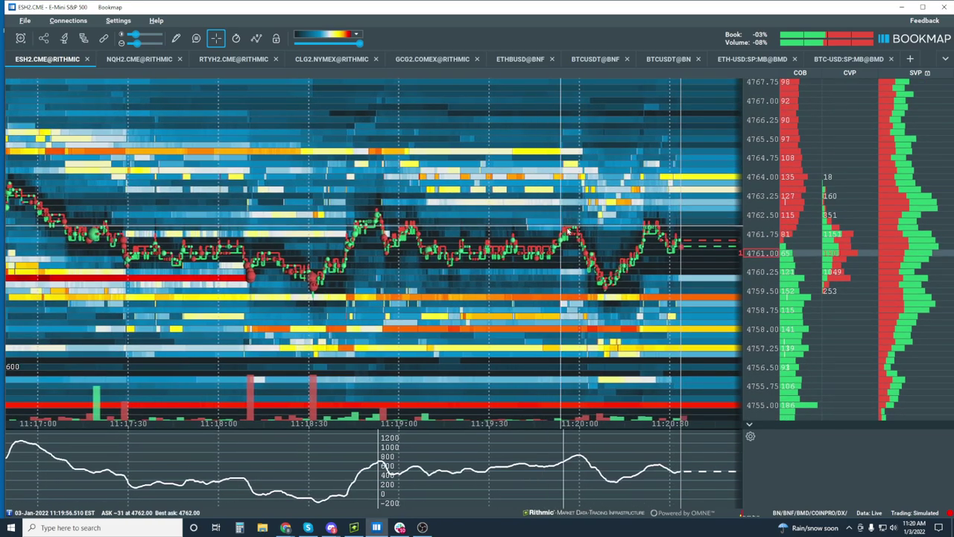
pyautogui.moveTo(568, 233); pyautogui.dragTo(657, 231)
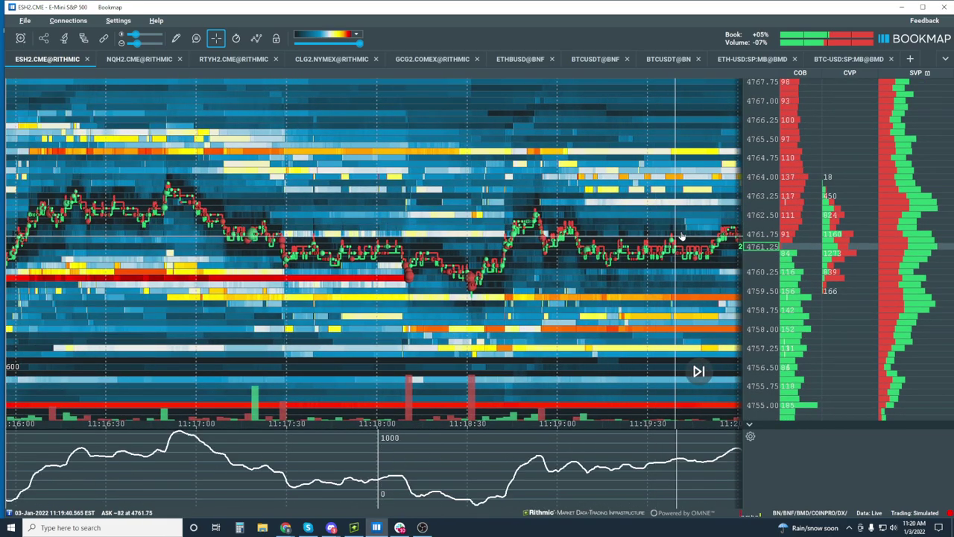
pyautogui.scroll(2, 684, 212)
pyautogui.moveTo(659, 213); pyautogui.dragTo(638, 214)
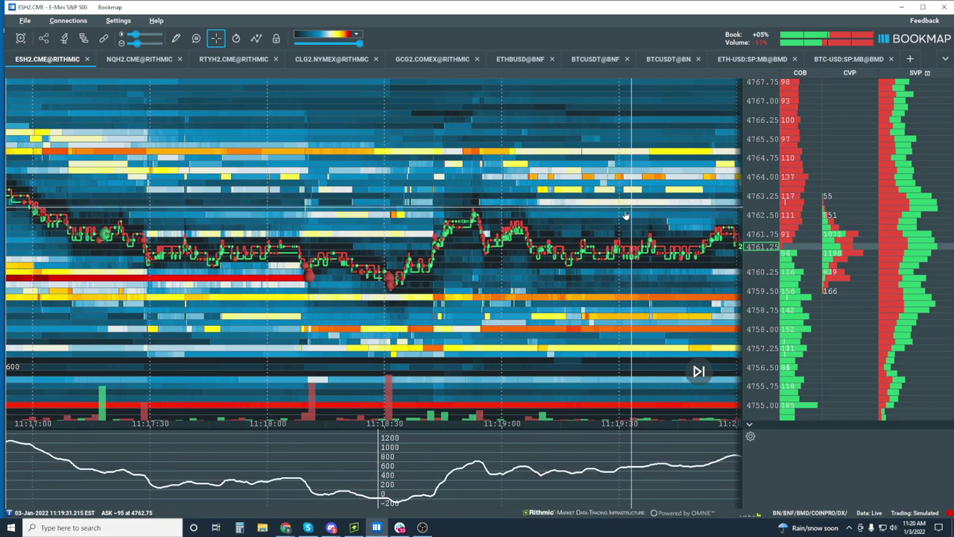
pyautogui.moveTo(629, 217); pyautogui.dragTo(694, 305)
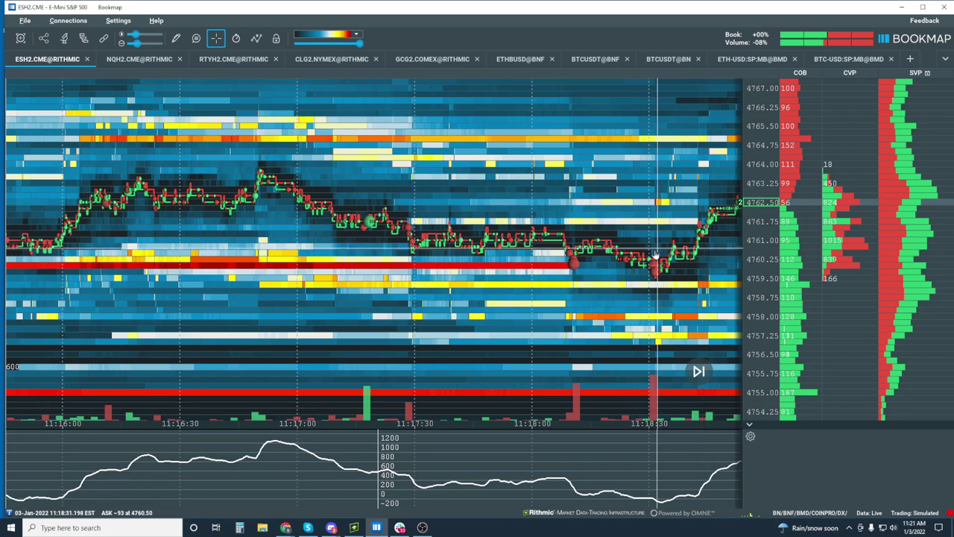
pyautogui.moveTo(574, 246); pyautogui.dragTo(633, 246)
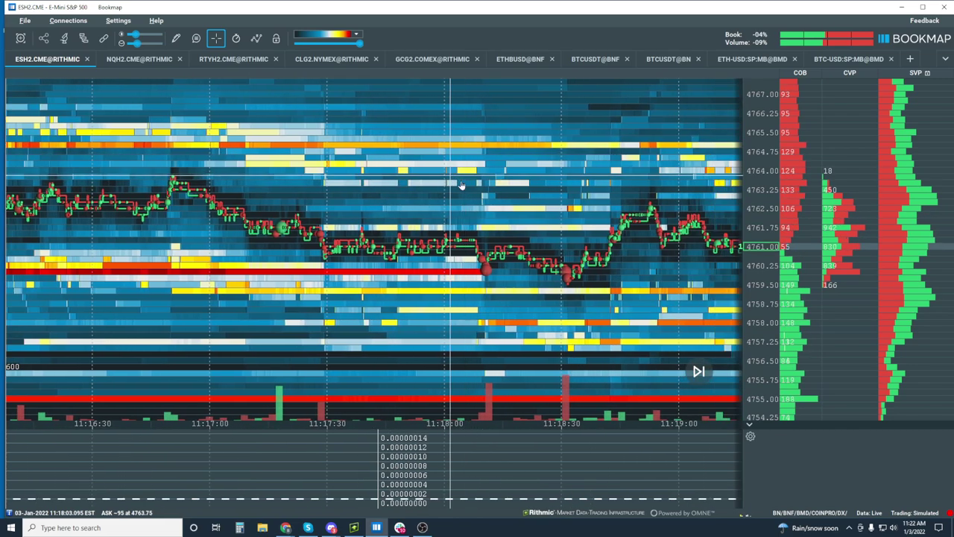
# Review ESH2 price and liquidity above the upper support zone from about 11:12 to 11:22 on a wider time scale
pyautogui.scroll(-5, 461, 185)
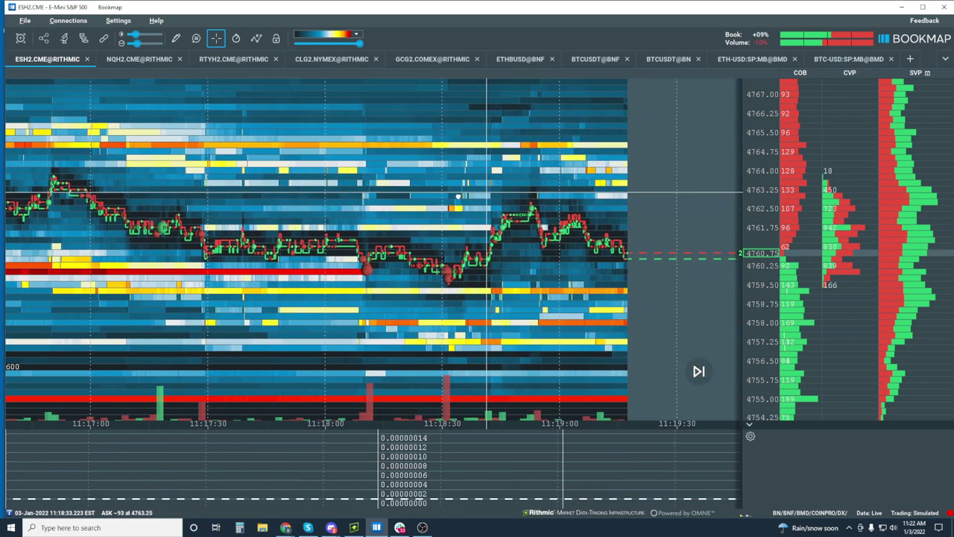
pyautogui.scroll(-3, 477, 238)
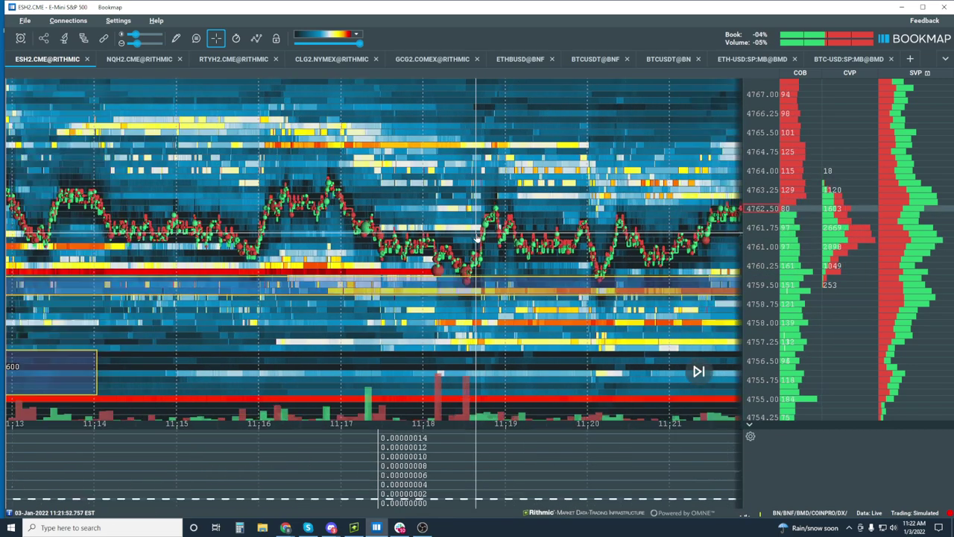
pyautogui.scroll(-2, 555, 231)
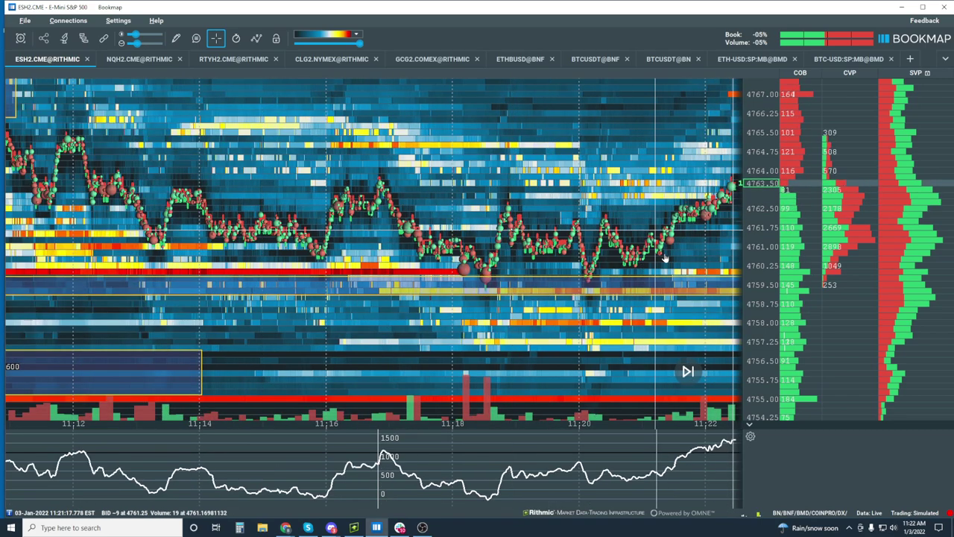
# Return to the live ESH2 price with a wider time scale and hide the Heatmap
pyautogui.click(687, 370)
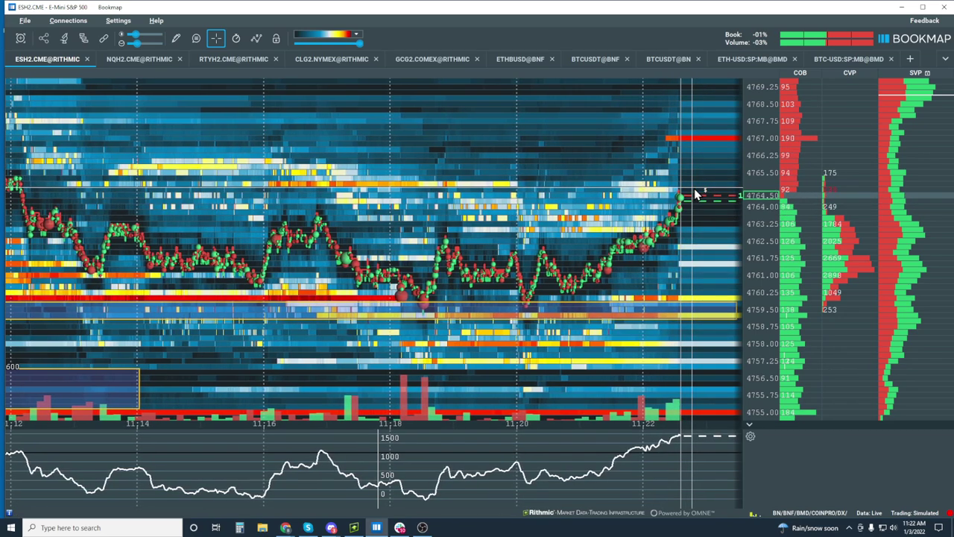
pyautogui.scroll(-5, 596, 236)
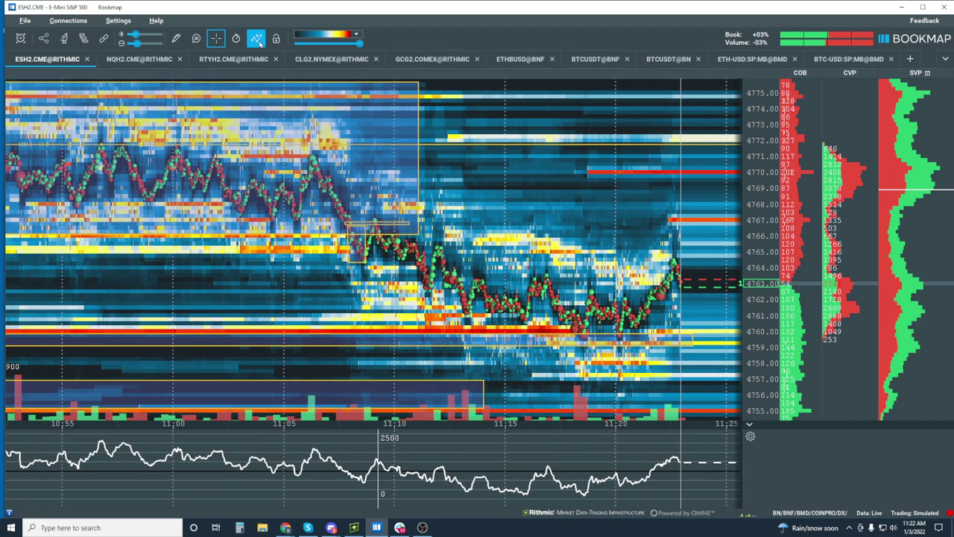
pyautogui.click(256, 114)
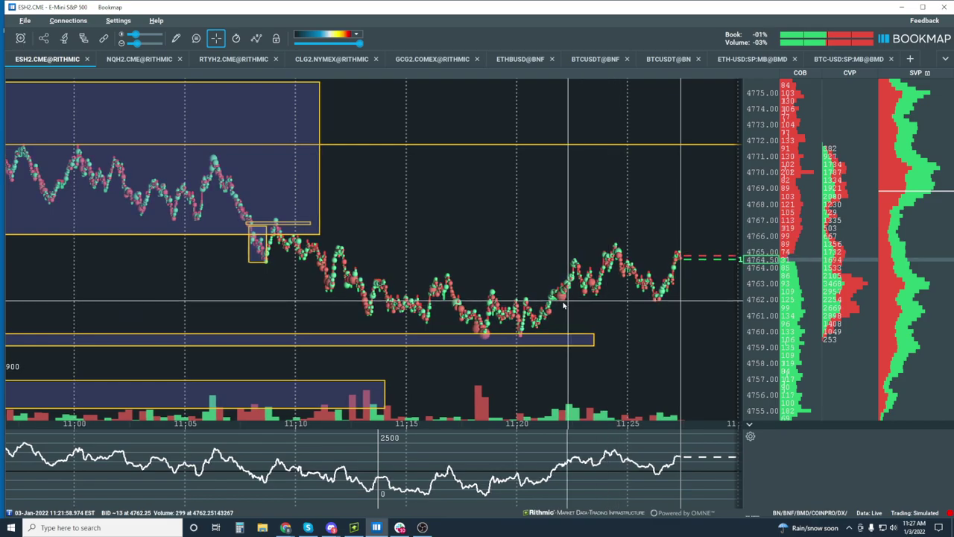
# Draw rectangles around the ESH2 consolidations at about 4759.75–4762 from 11:16 to 11:22 and 4762.5–4765.25 from 11:22 to 11:27, and end drawing mode
pyautogui.click(178, 38)
pyautogui.click(205, 173)
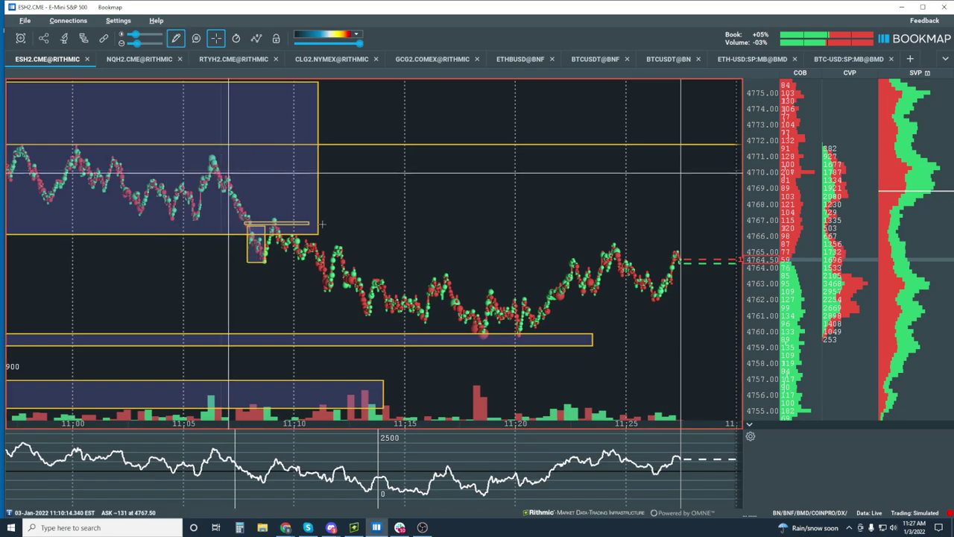
pyautogui.moveTo(554, 297)
pyautogui.mouseDown()
pyautogui.moveTo(440, 340)
pyautogui.moveTo(419, 337)
pyautogui.mouseUp()
pyautogui.moveTo(554, 293)
pyautogui.mouseDown()
pyautogui.moveTo(625, 286)
pyautogui.moveTo(676, 259)
pyautogui.moveTo(675, 248)
pyautogui.mouseUp()
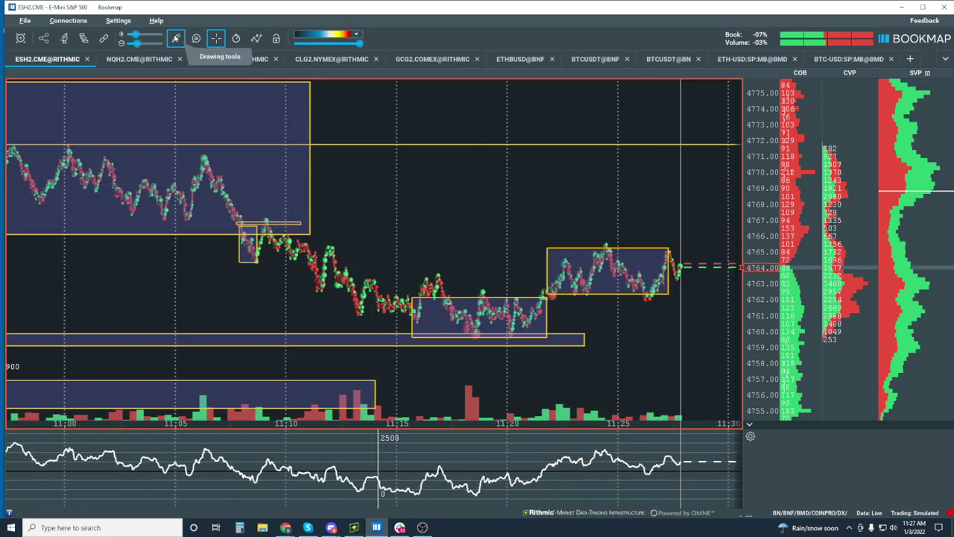
pyautogui.click(176, 39)
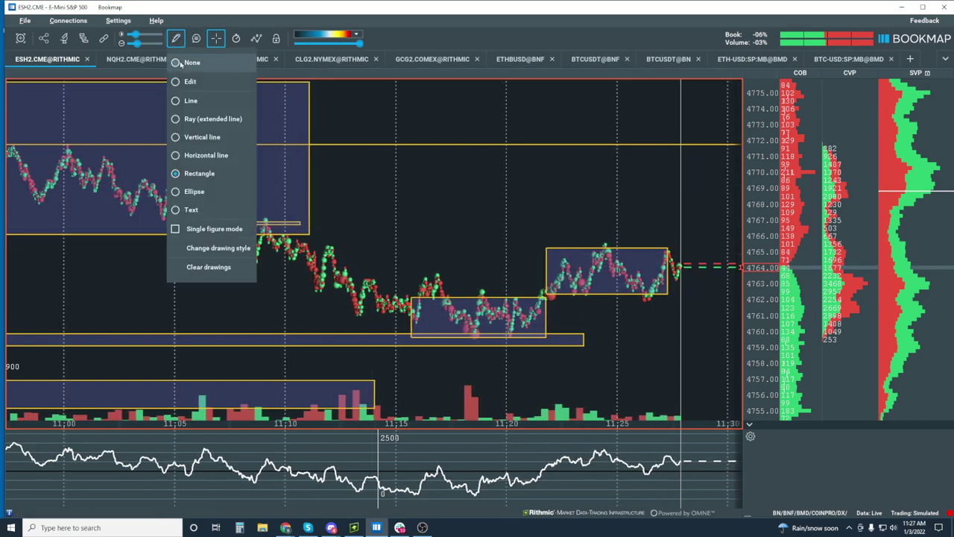
pyautogui.click(180, 65)
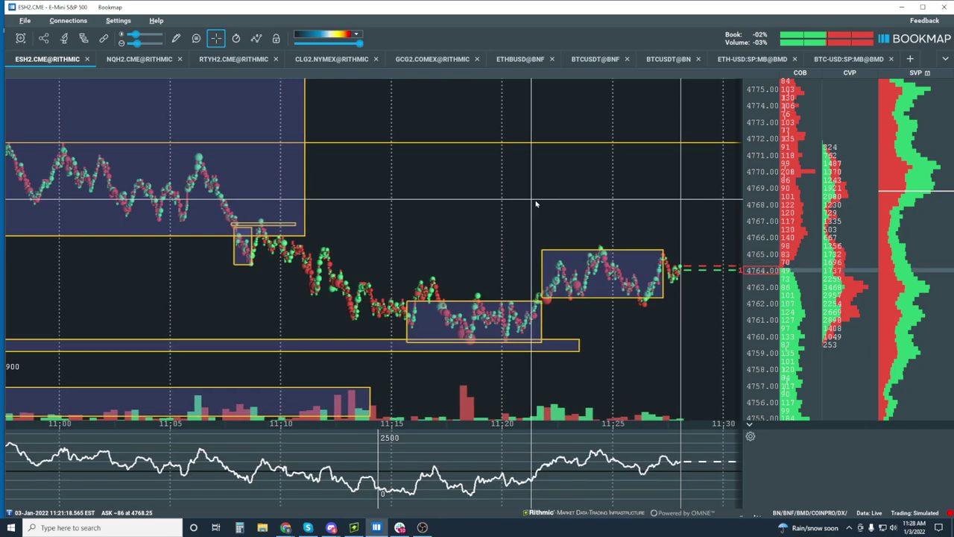
# Look over the Liquidity Tracker Pro addon settings for ESH2 alongside the chart and close them without changes
pyautogui.click(84, 38)
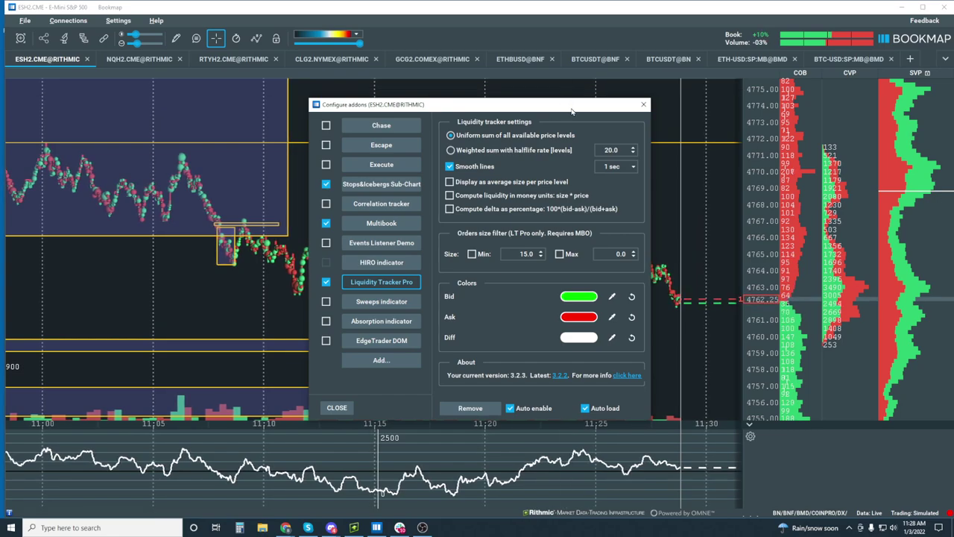
pyautogui.moveTo(564, 99); pyautogui.dragTo(430, 97)
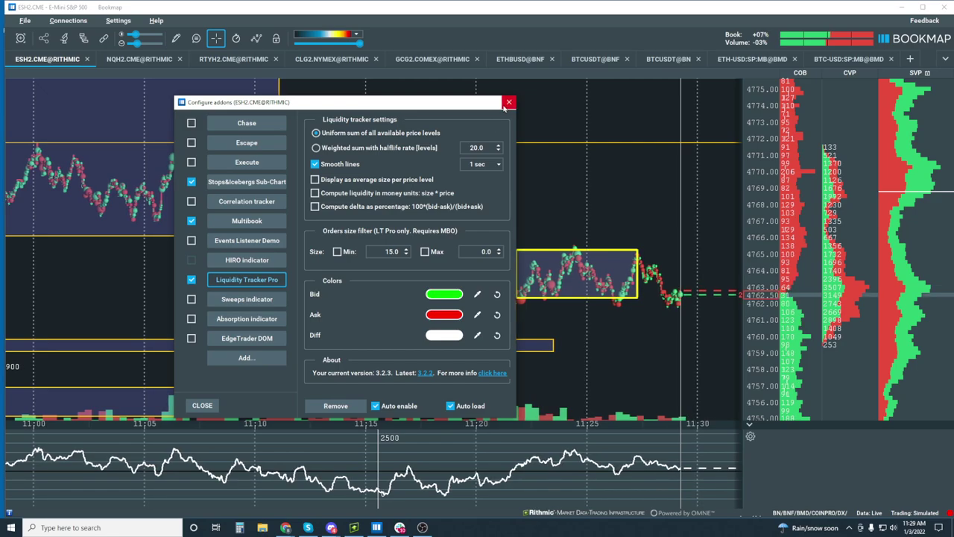
pyautogui.click(507, 105)
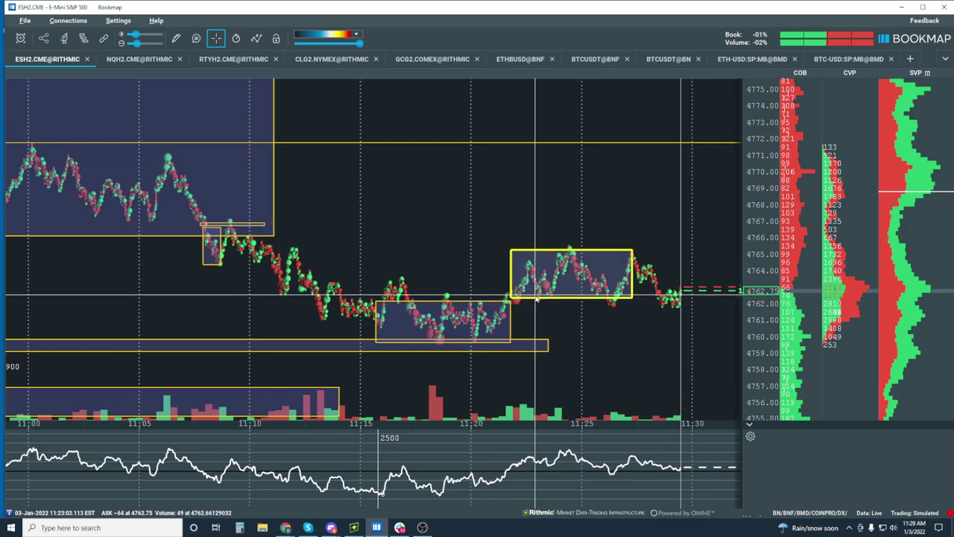
# Show the Heatmap on the ESH2 chart and examine resting liquidity around the live price from about 11:22 to 11:31
pyautogui.scroll(-2, 531, 305)
pyautogui.scroll(-2, 535, 299)
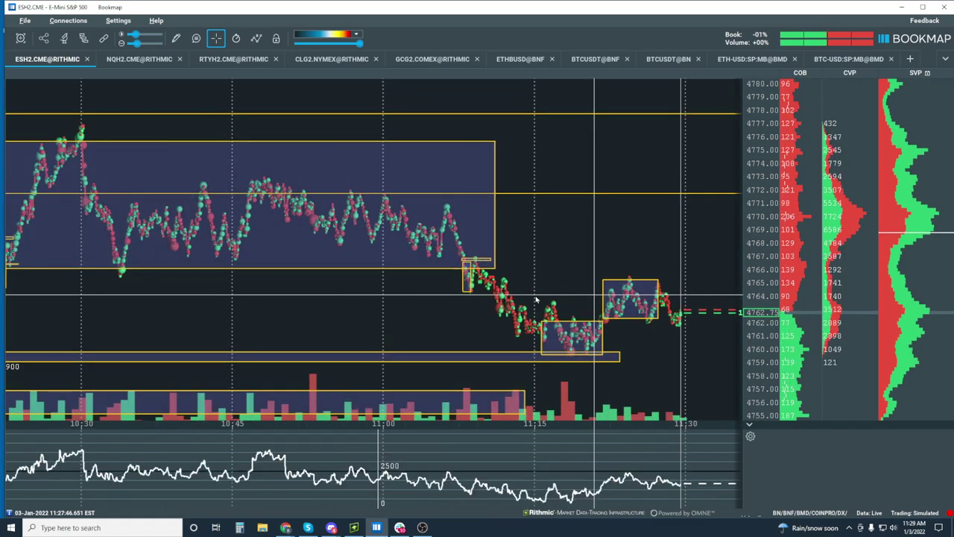
pyautogui.scroll(-4, 535, 299)
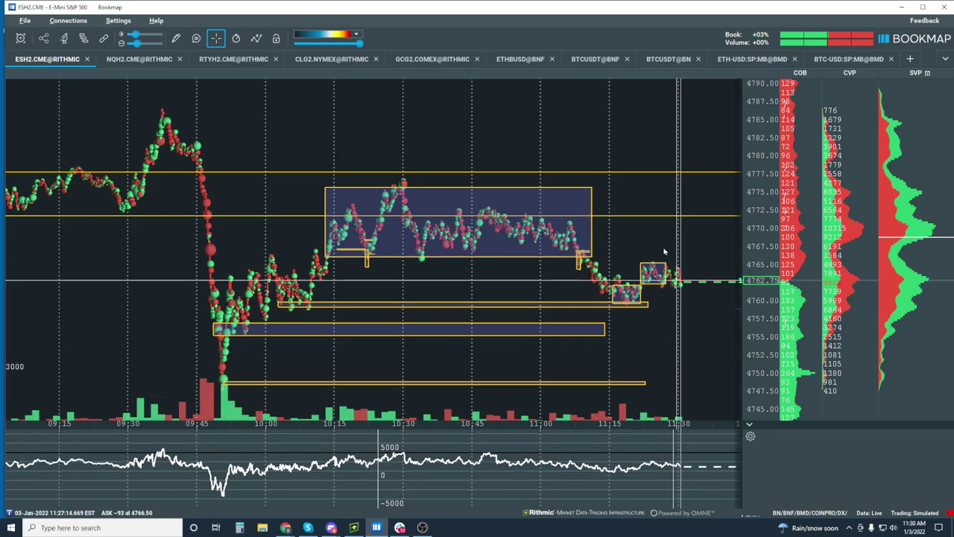
pyautogui.click(259, 38)
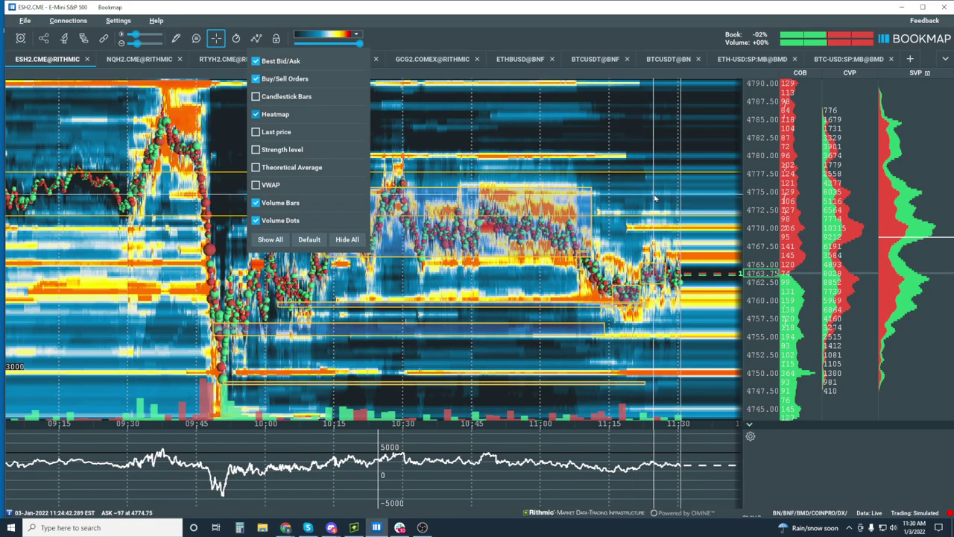
pyautogui.scroll(5, 727, 296)
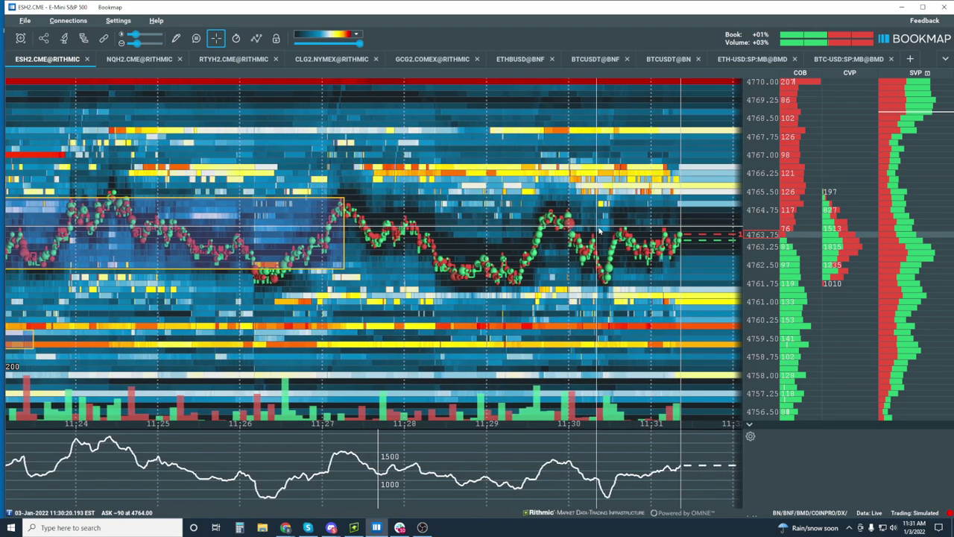
pyautogui.scroll(-3, 598, 231)
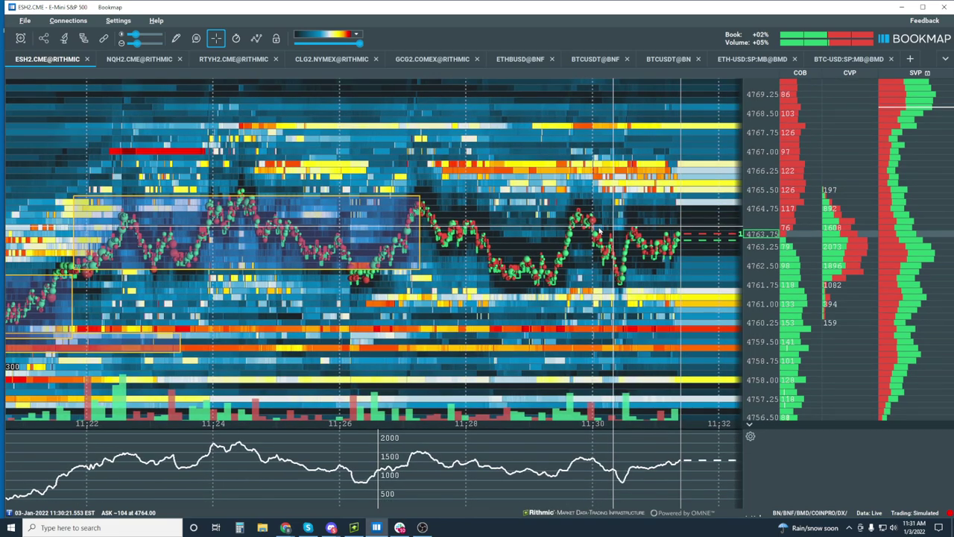